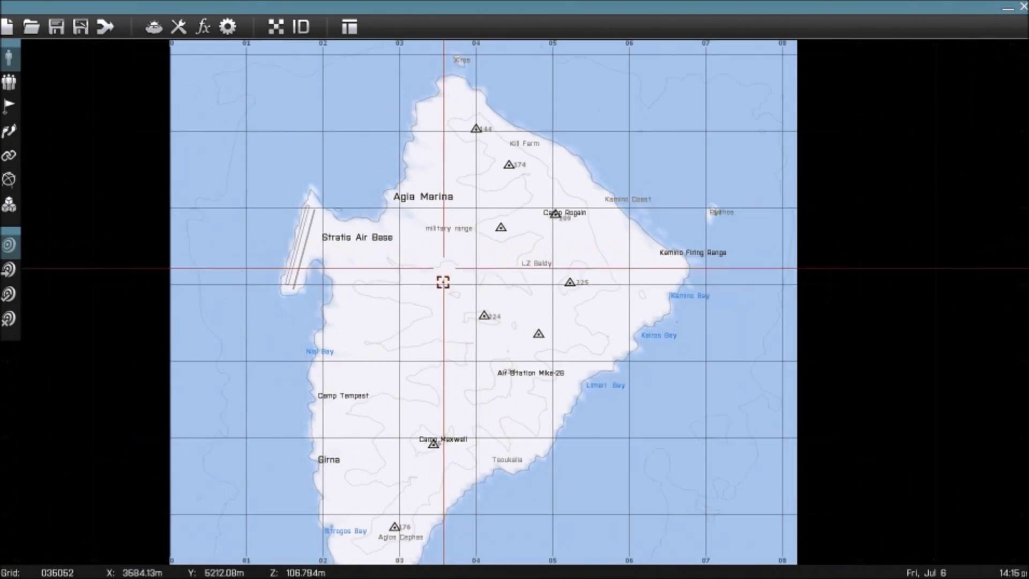
- Bring up Stratis Air Base and its surroundings on the map and show the map with satellite textures
right_drag(445, 300, 494, 305)
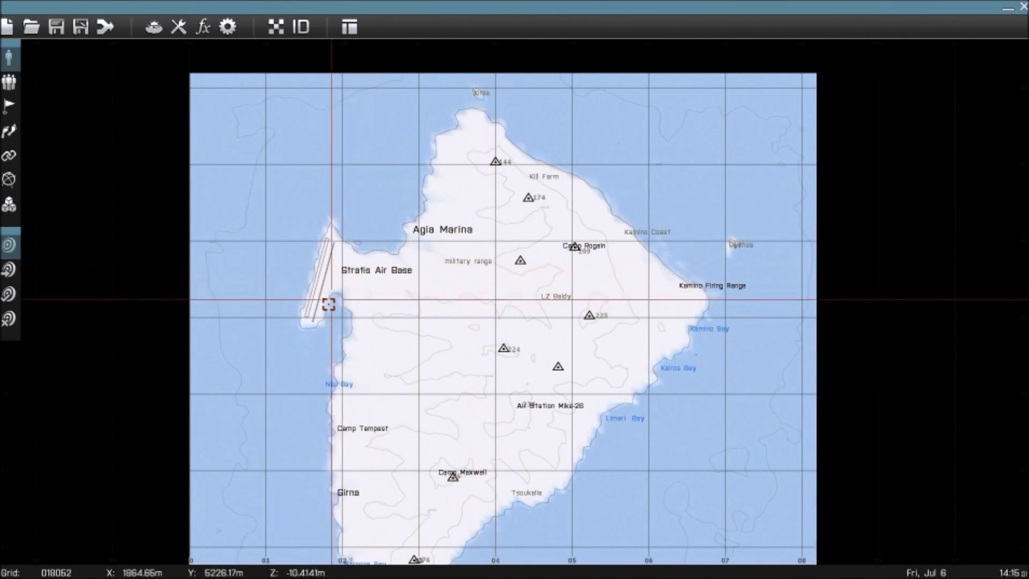
scroll(332, 303, up, 3)
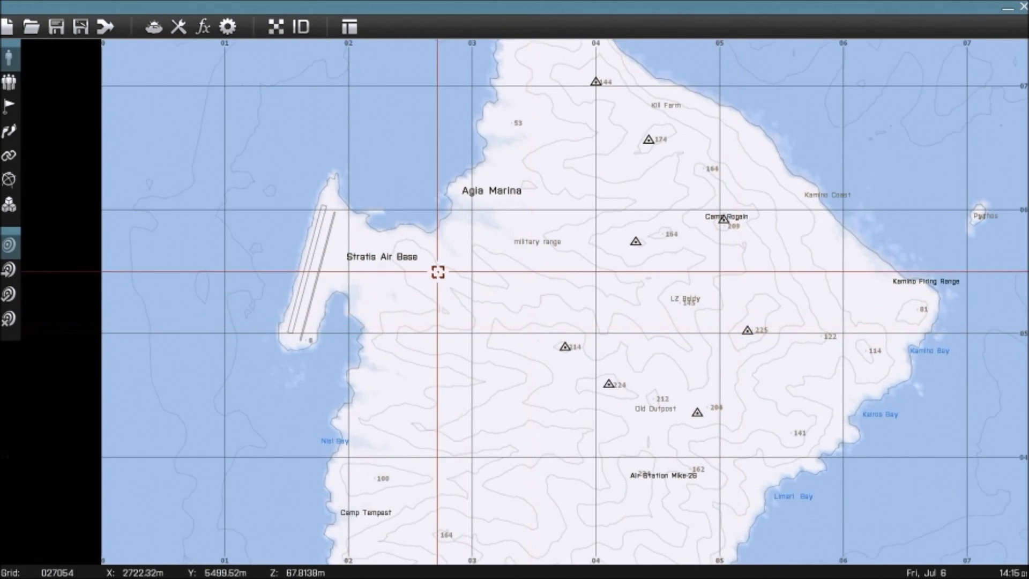
scroll(438, 271, up, 4)
right_drag(360, 227, 420, 351)
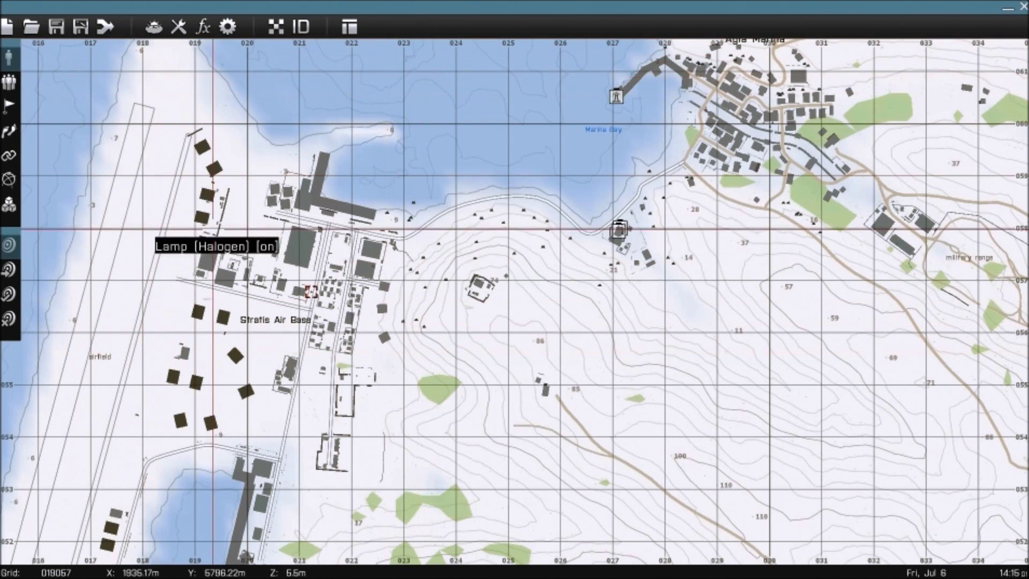
right_drag(797, 395, 774, 374)
scroll(774, 374, down, 1)
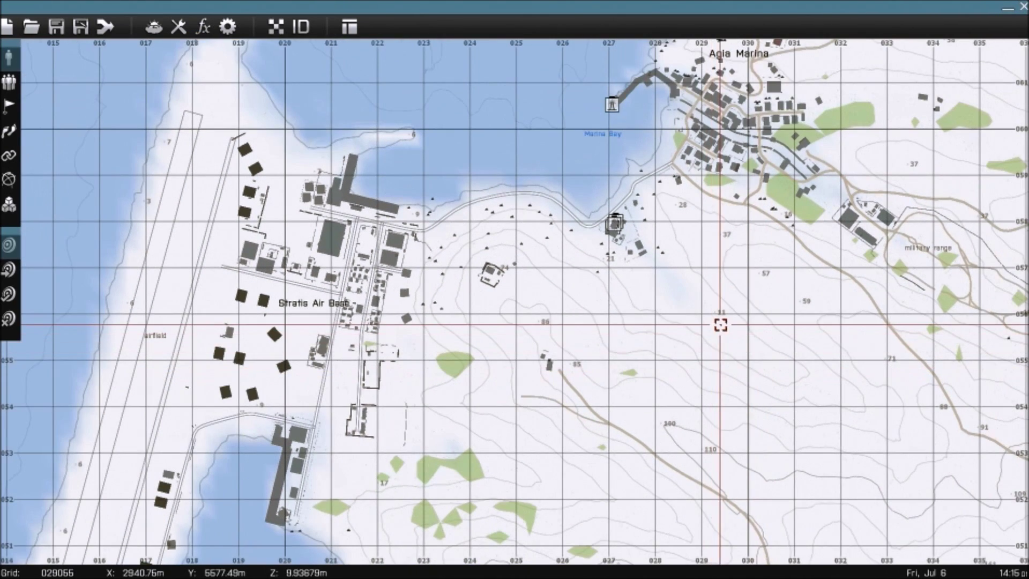
click(276, 31)
scroll(420, 259, down, 6)
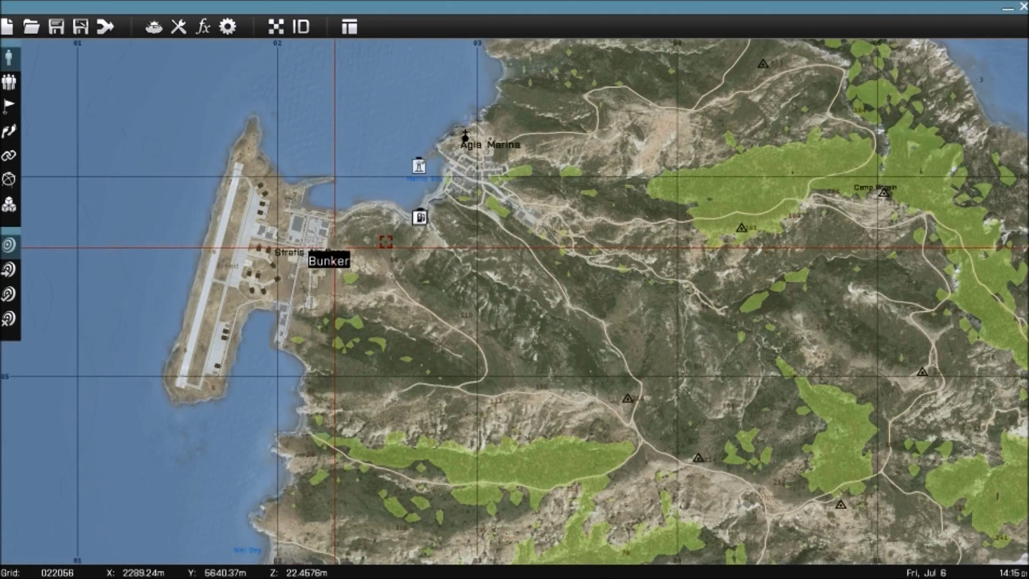
right_drag(370, 246, 497, 258)
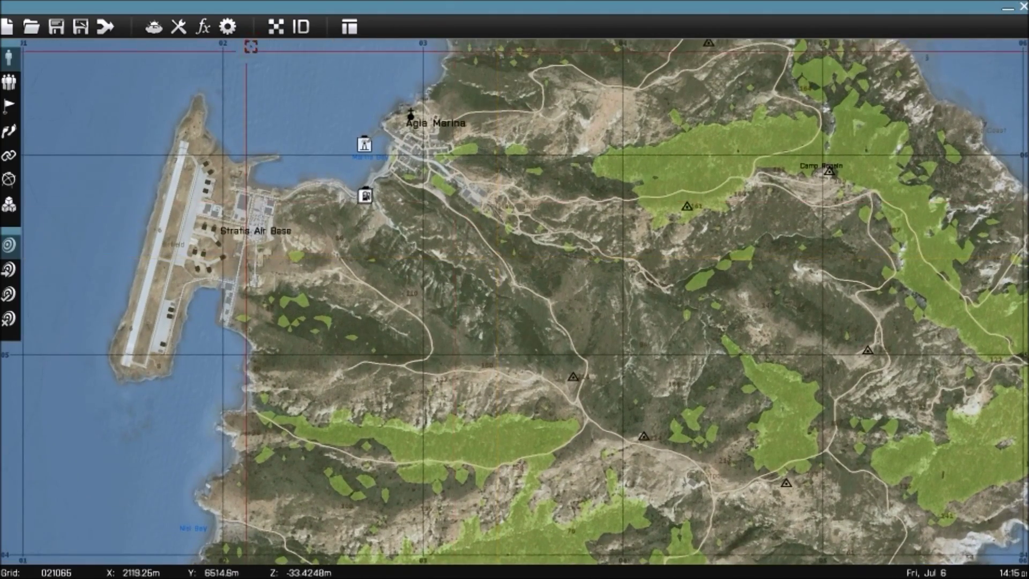
click(272, 31)
click(271, 31)
- Examine the satellite map from Stratis Air Base along the coast to Agia Marina and the military range
right_drag(306, 275, 373, 305)
scroll(354, 246, up, 3)
scroll(354, 307, up, 3)
right_drag(317, 147, 372, 234)
right_drag(268, 271, 289, 262)
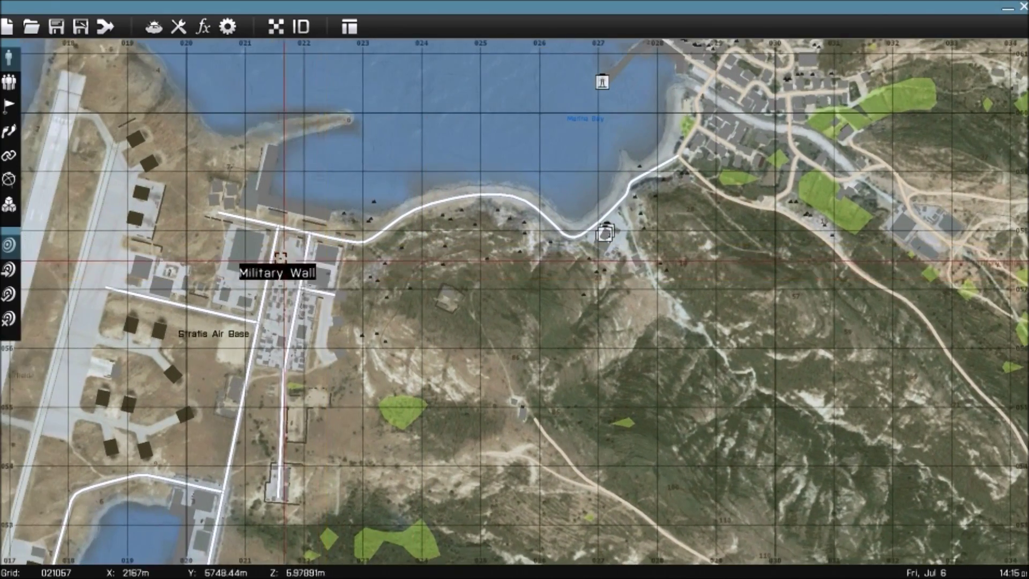
scroll(282, 254, up, 1)
scroll(293, 249, down, 1)
right_drag(470, 250, 307, 335)
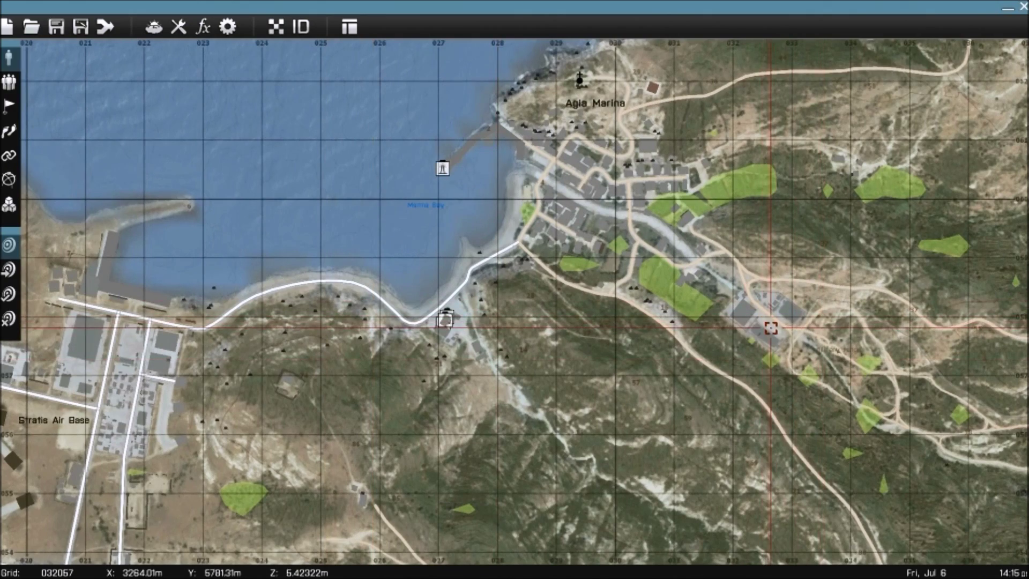
scroll(775, 322, up, 1)
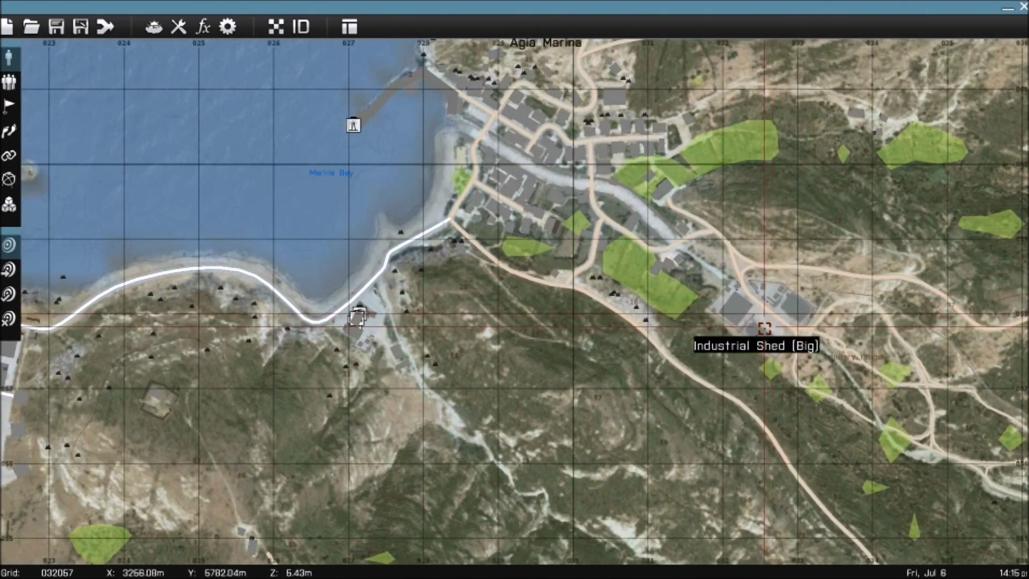
- Begin inserting a BLUFOR unit in the walled yard between the two parallel roads at Stratis Air Base
right_drag(450, 418, 710, 358)
right_drag(418, 389, 515, 399)
scroll(323, 296, up, 6)
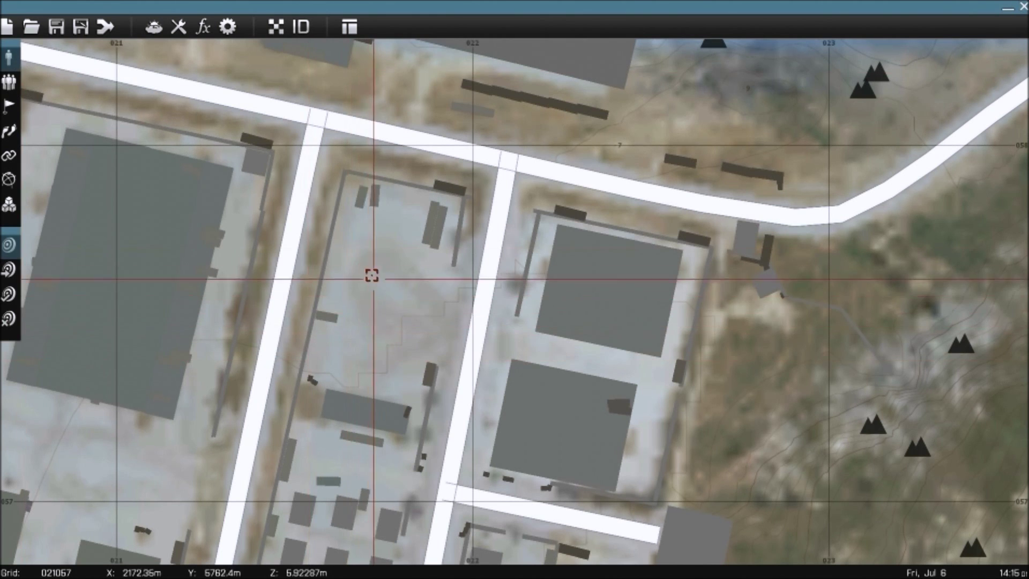
double_click(353, 256)
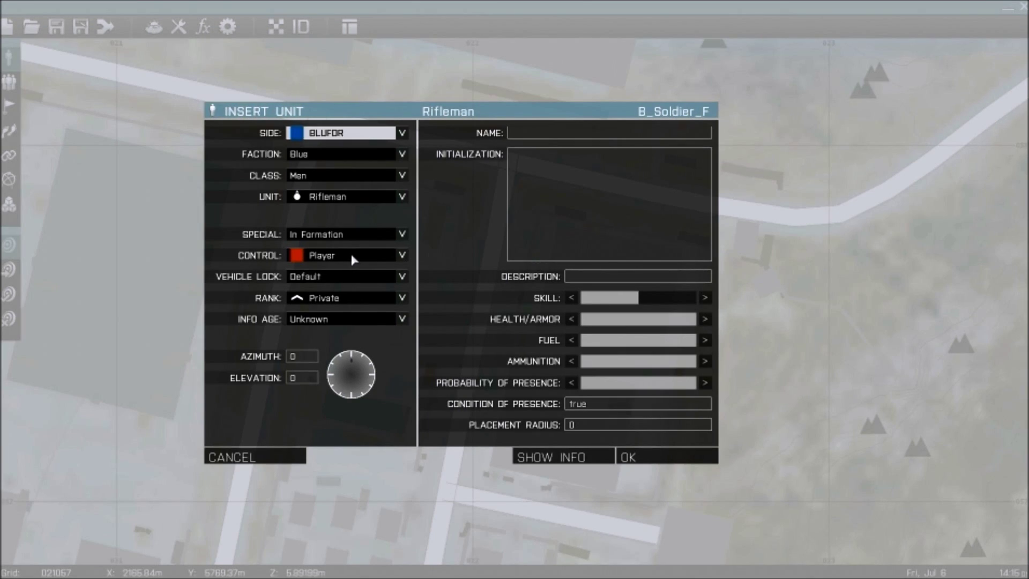
click(332, 134)
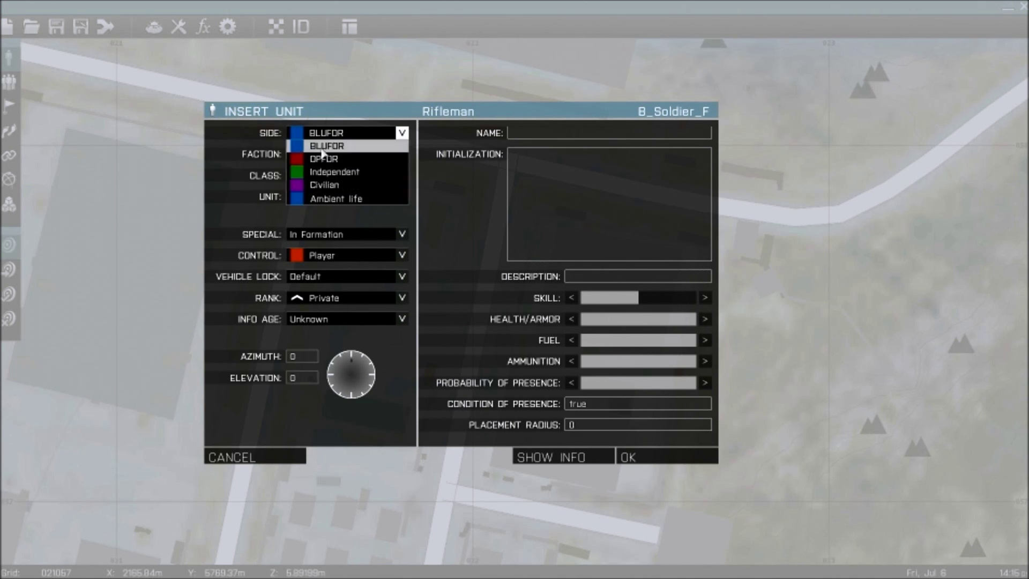
click(324, 146)
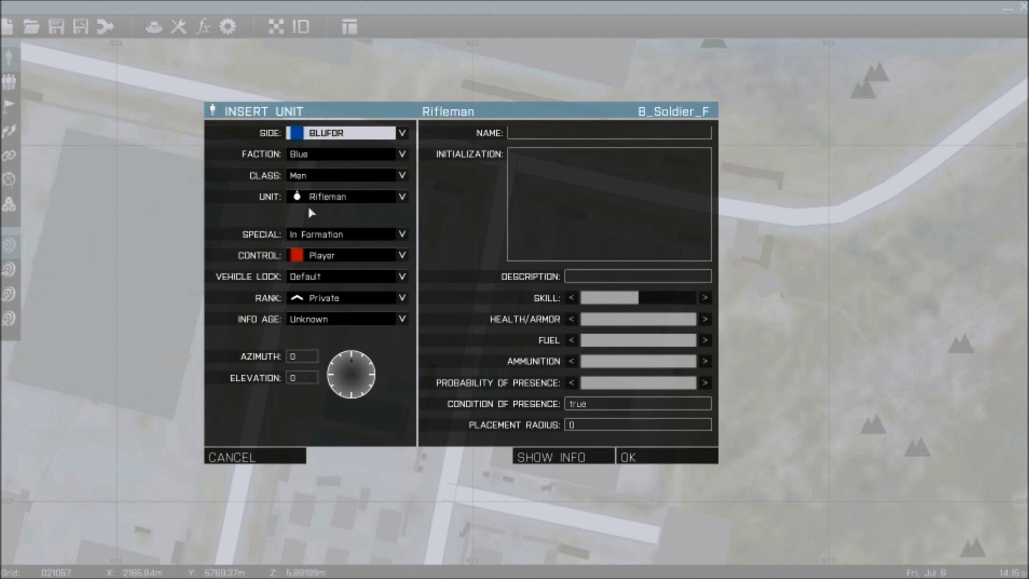
- Try the Men (Story) class for the new unit, check its available units, and return the class to Men
click(296, 179)
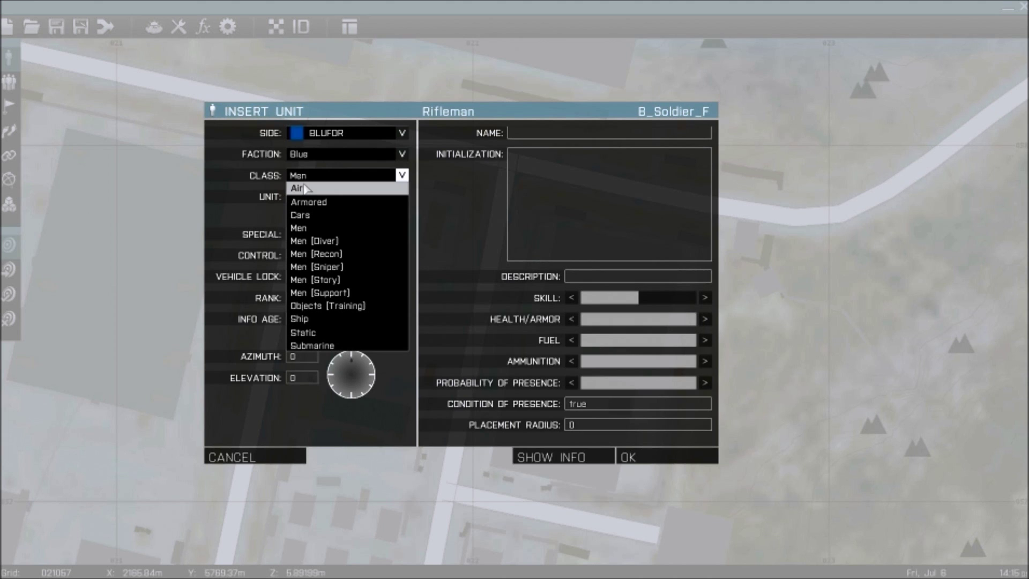
click(317, 280)
click(323, 199)
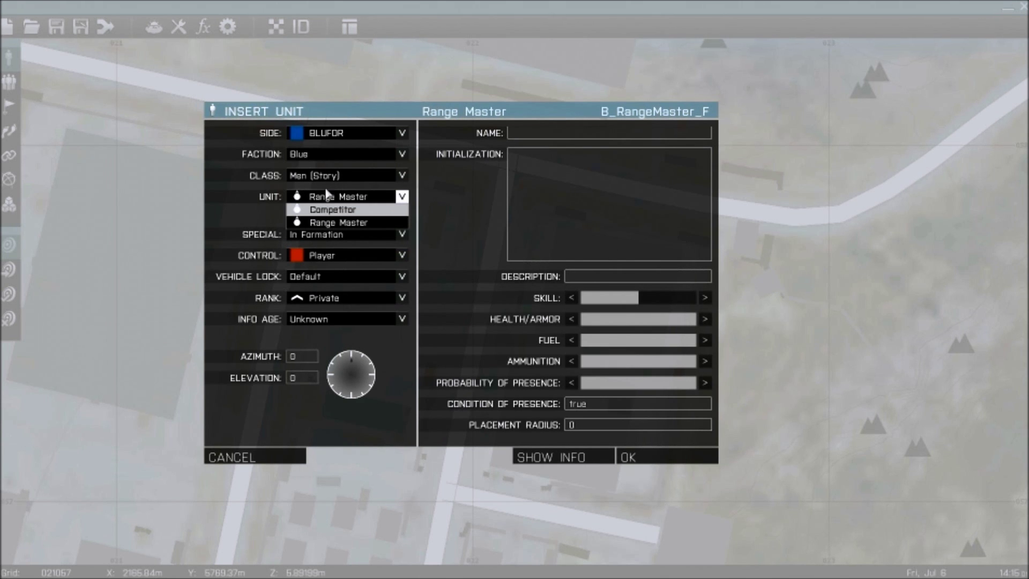
click(328, 154)
click(321, 163)
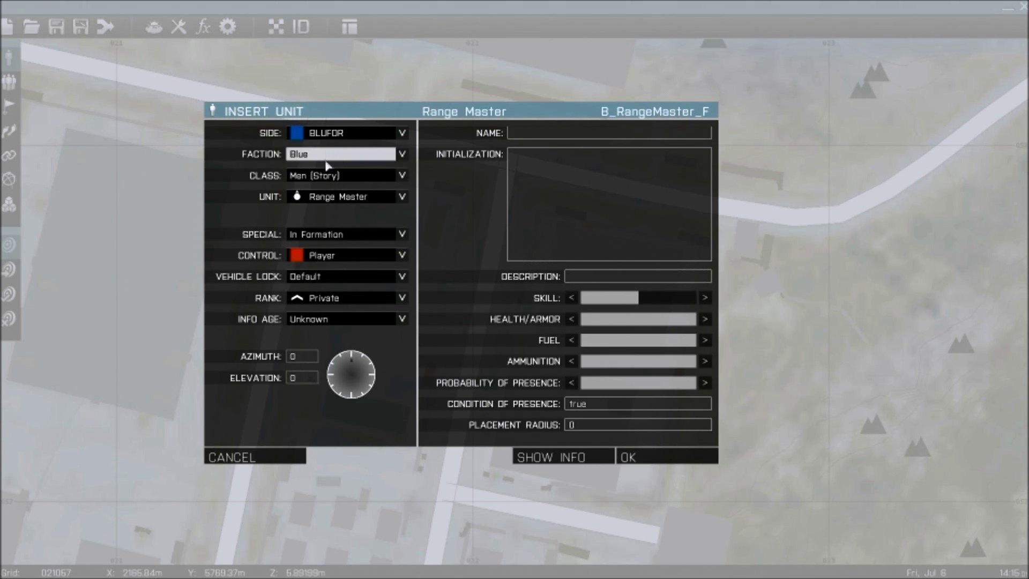
click(328, 175)
click(320, 228)
- Insert the unit as a Squad Leader with its control set to Player
click(330, 199)
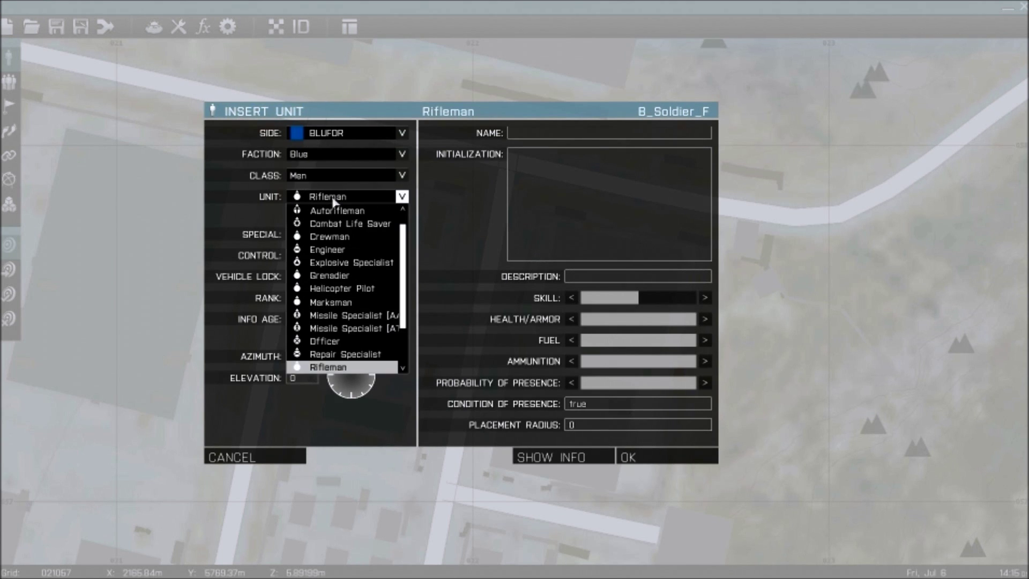
scroll(332, 300, down, 3)
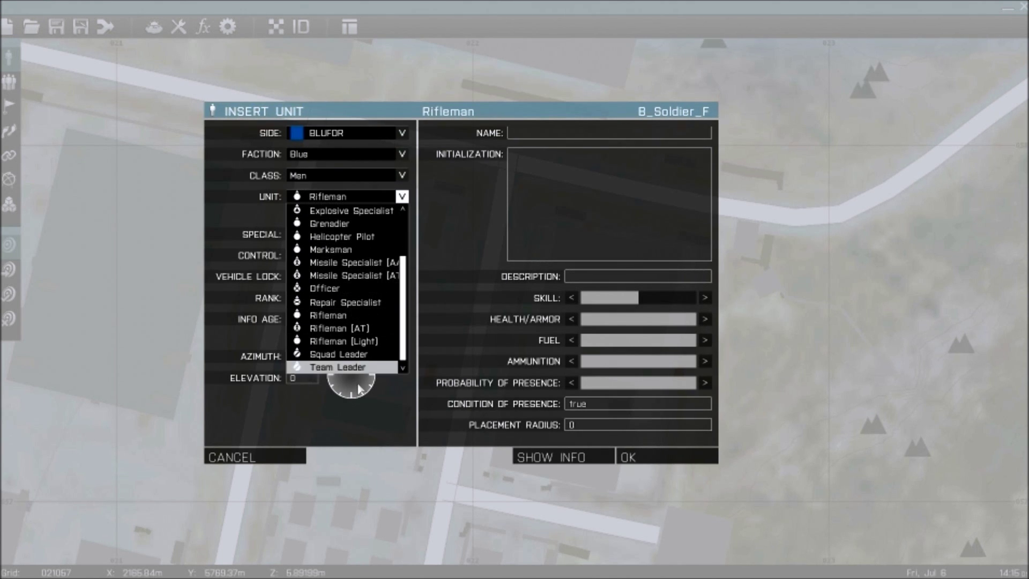
click(332, 356)
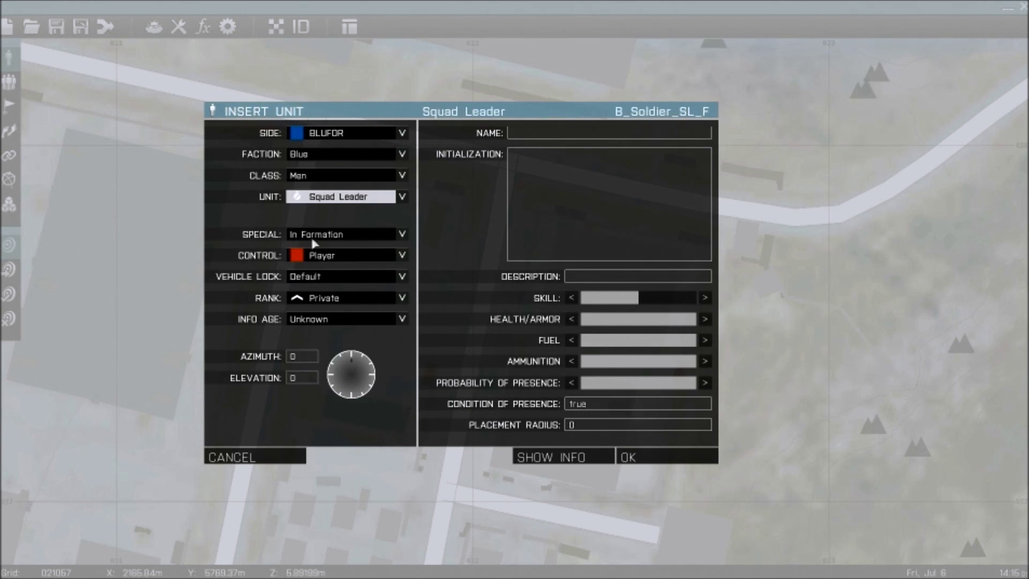
click(308, 257)
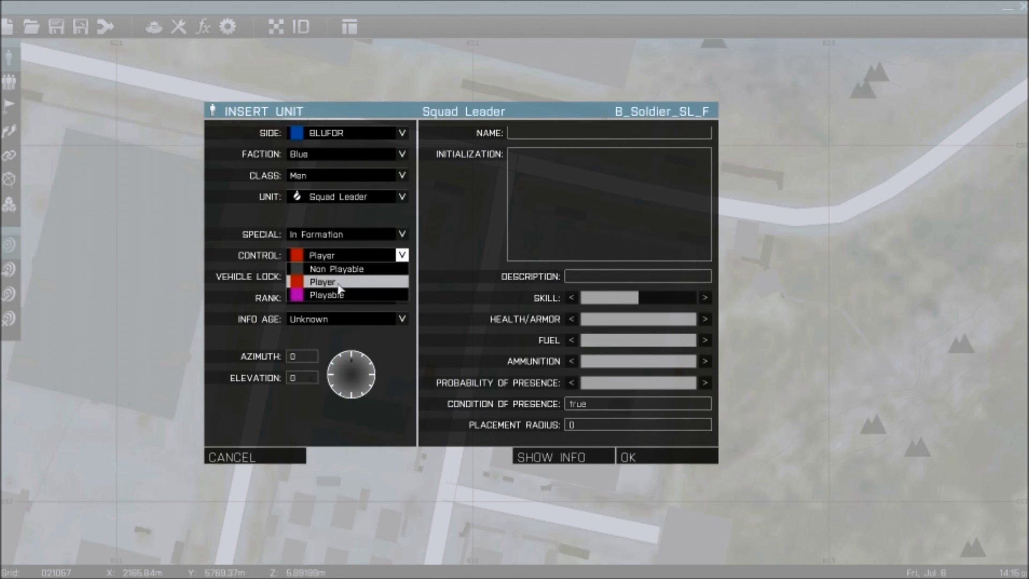
click(323, 282)
click(641, 455)
- Turn the squad leader to face roughly east and accept the azimuth in its unit settings
scroll(306, 300, up, 5)
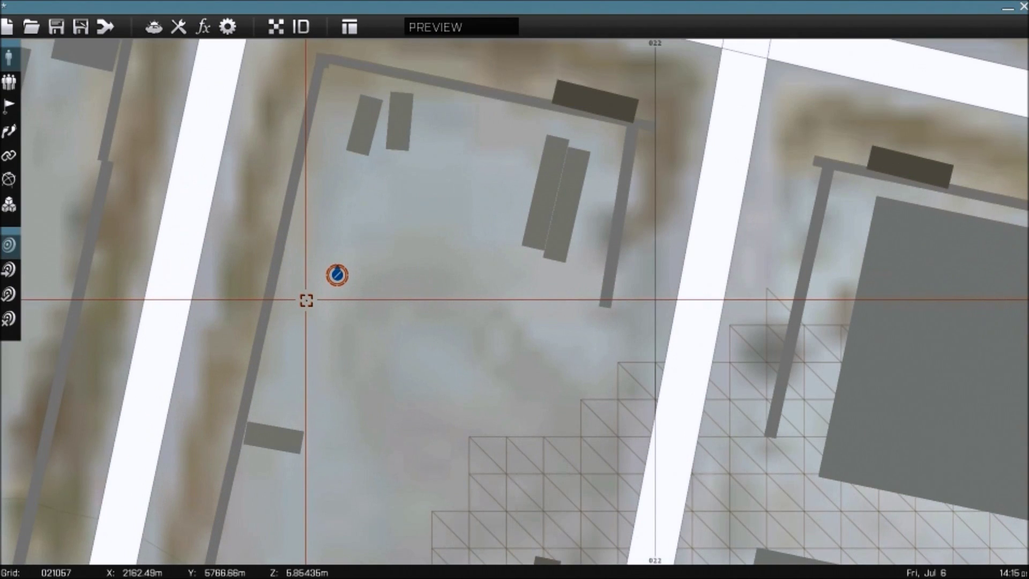
shift+drag(337, 274, 364, 256)
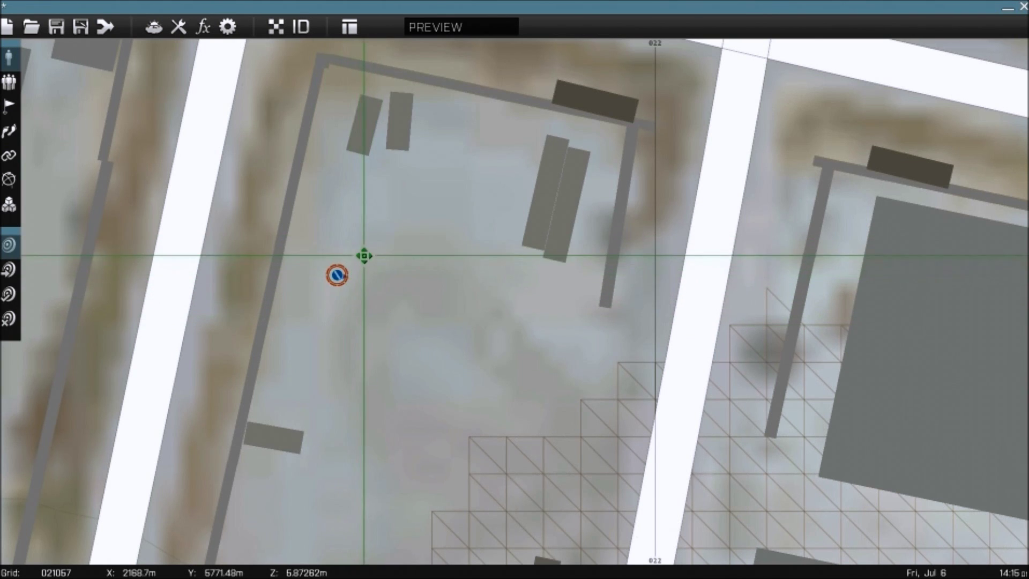
double_click(337, 274)
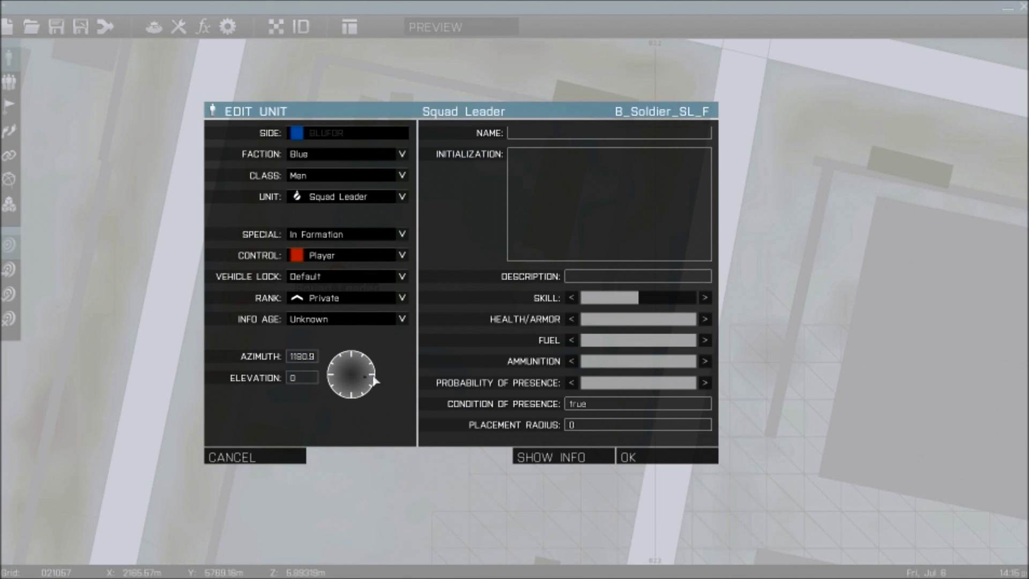
click(676, 461)
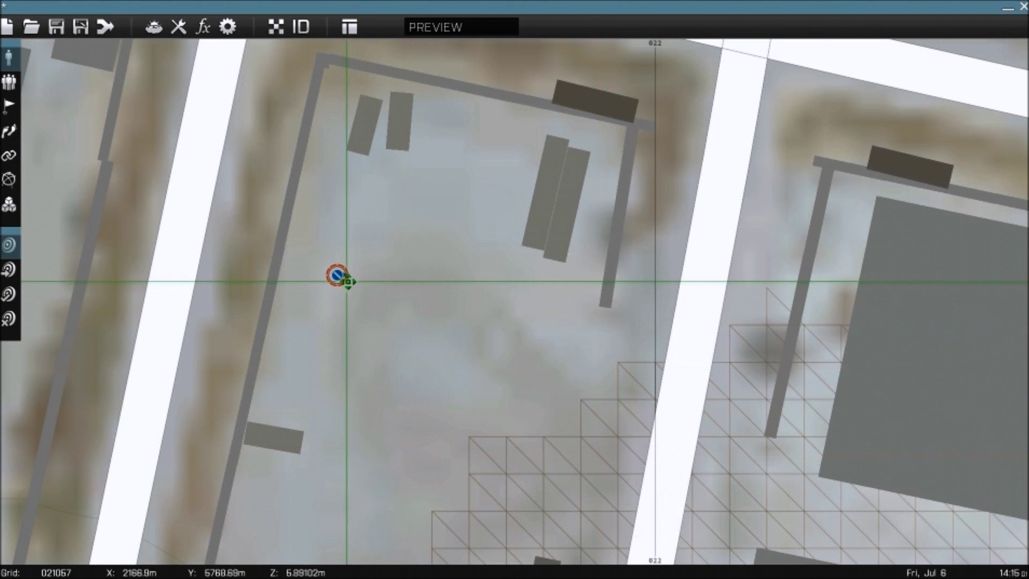
- Move the squad leader a few metres east, further into the open yard
drag(345, 281, 385, 301)
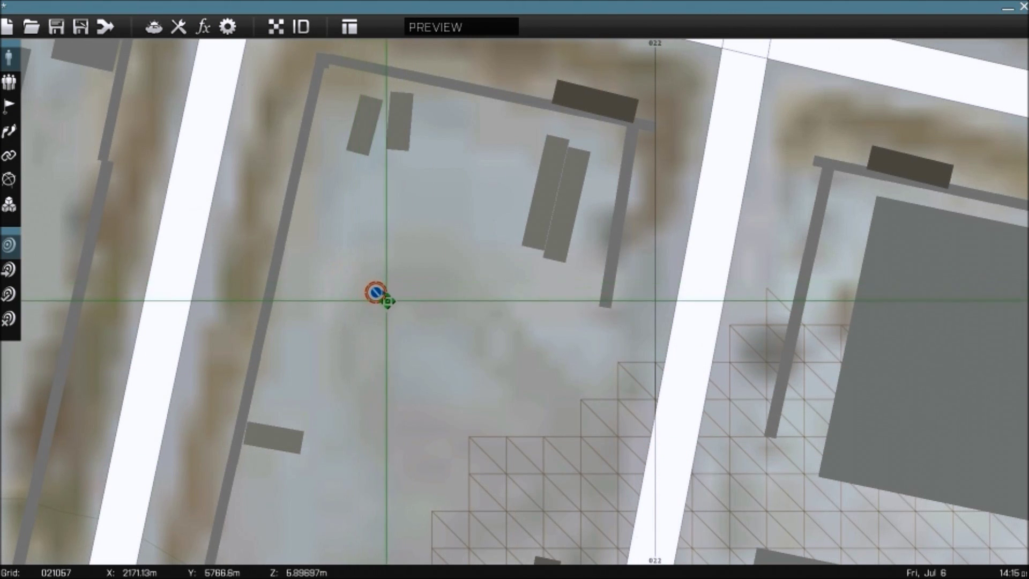
scroll(386, 301, down, 3)
scroll(381, 302, up, 5)
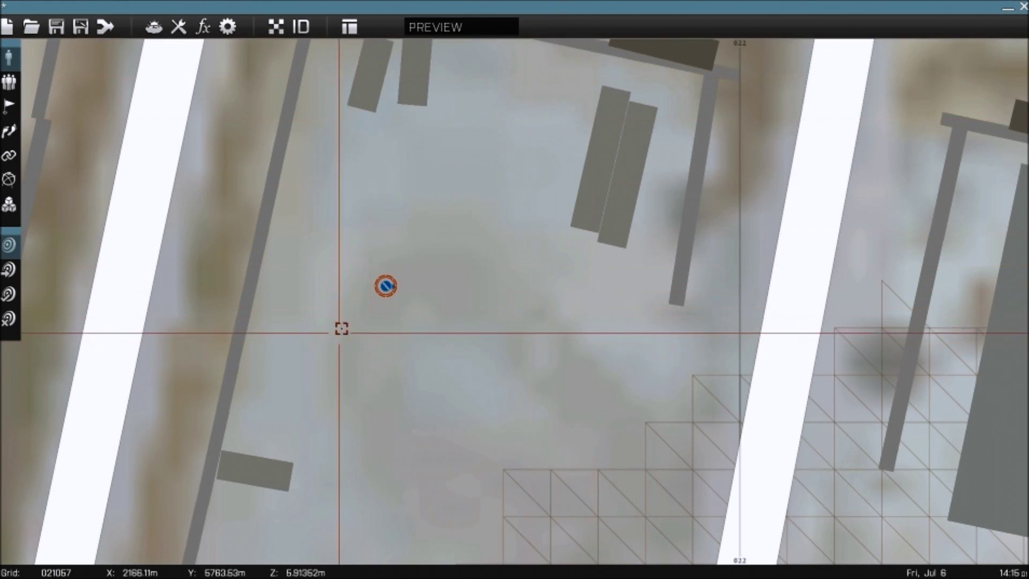
drag(385, 286, 418, 281)
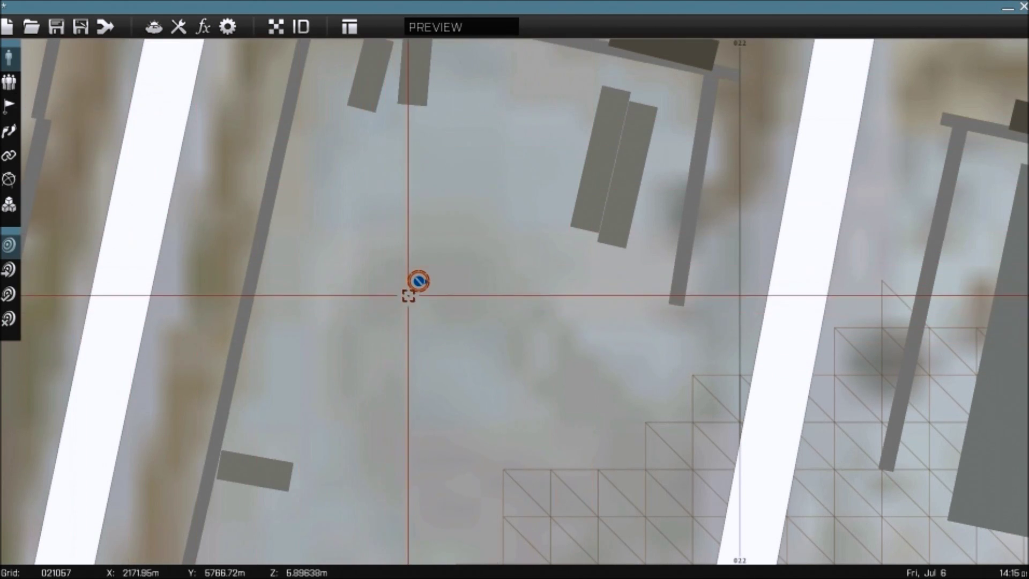
- Insert a non-playable BLUFOR Grenadier beside the squad leader and move it just to the northwest of him
scroll(418, 282, up, 5)
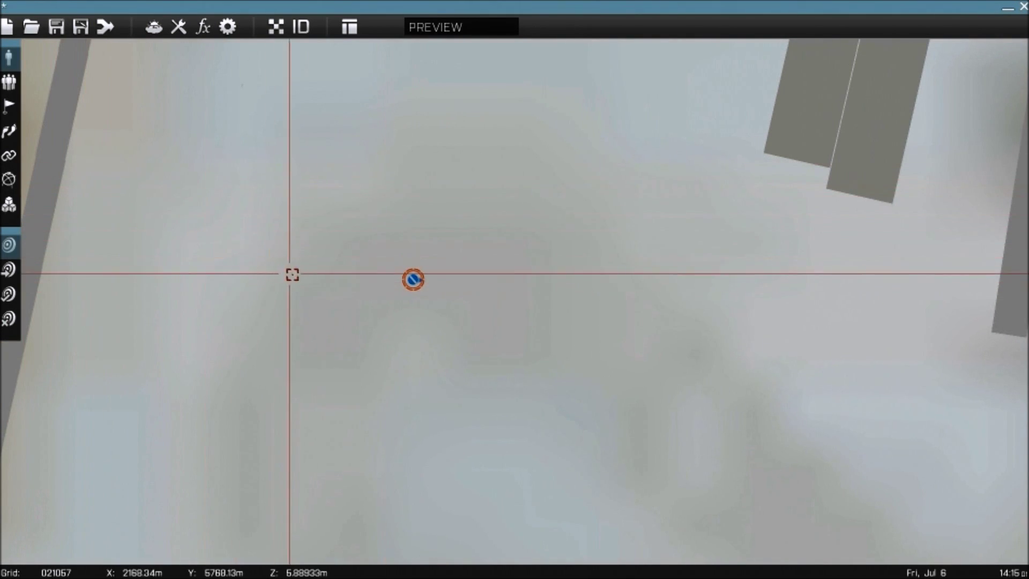
double_click(405, 221)
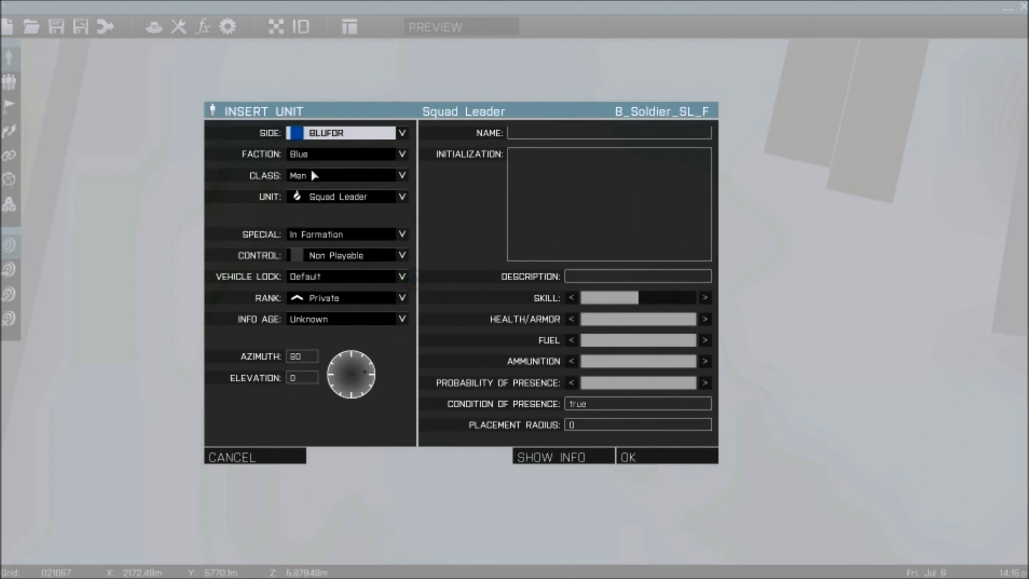
click(305, 197)
scroll(322, 276, up, 2)
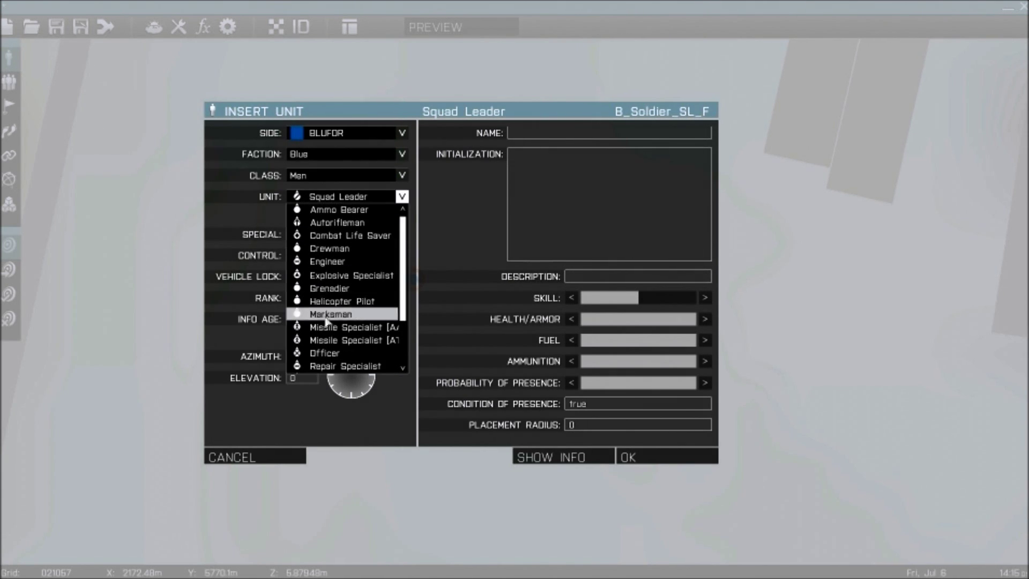
click(335, 289)
click(639, 462)
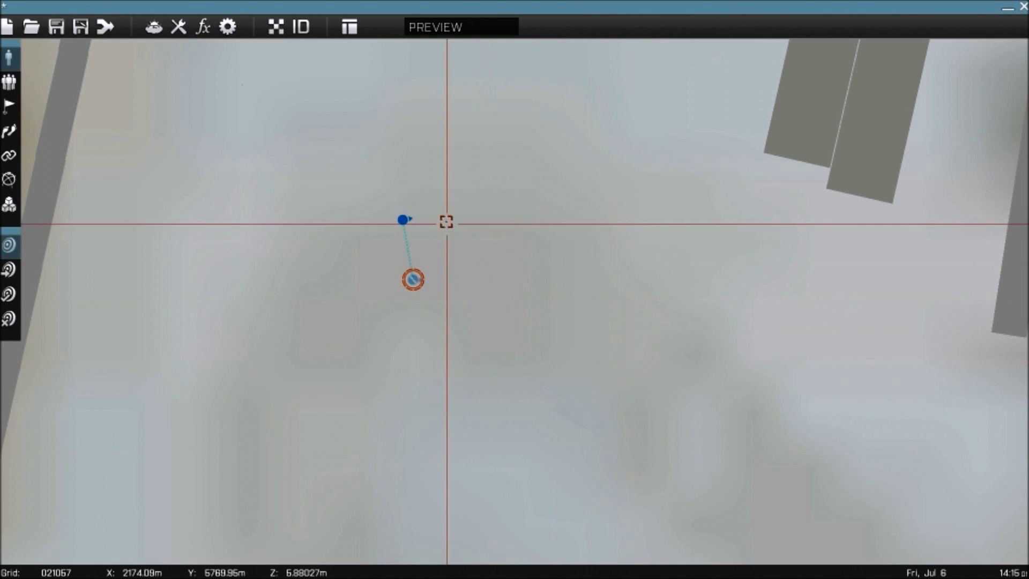
drag(408, 218, 369, 258)
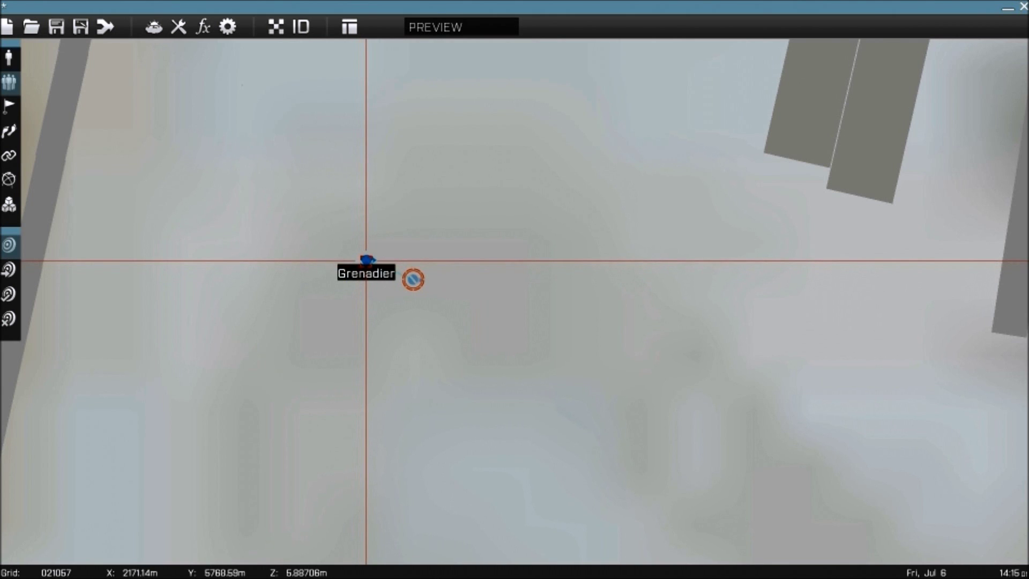
- Break the grenadier's group link with the squad leader, link the two again, and return to unit placement
drag(366, 260, 338, 323)
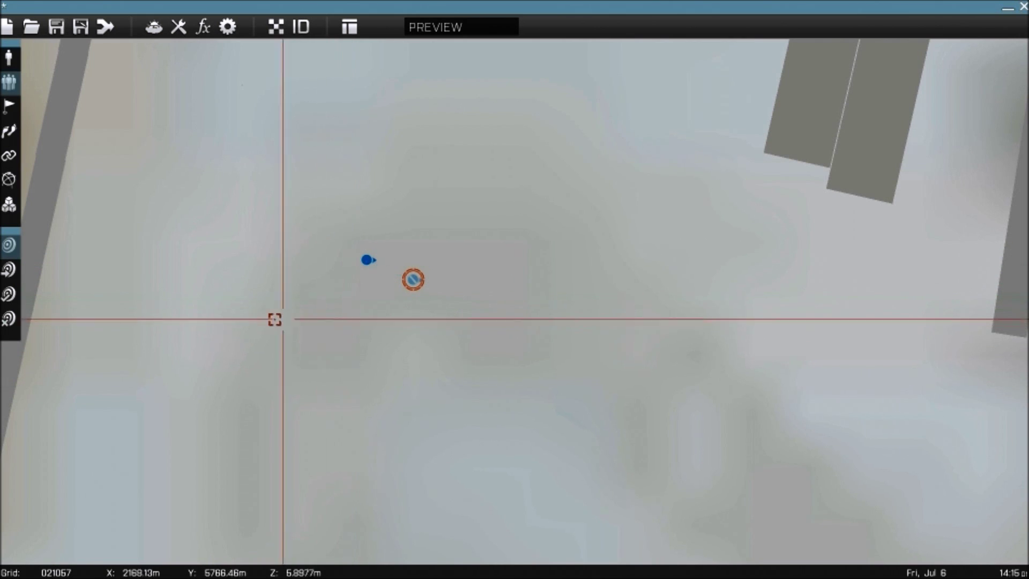
drag(369, 262, 417, 280)
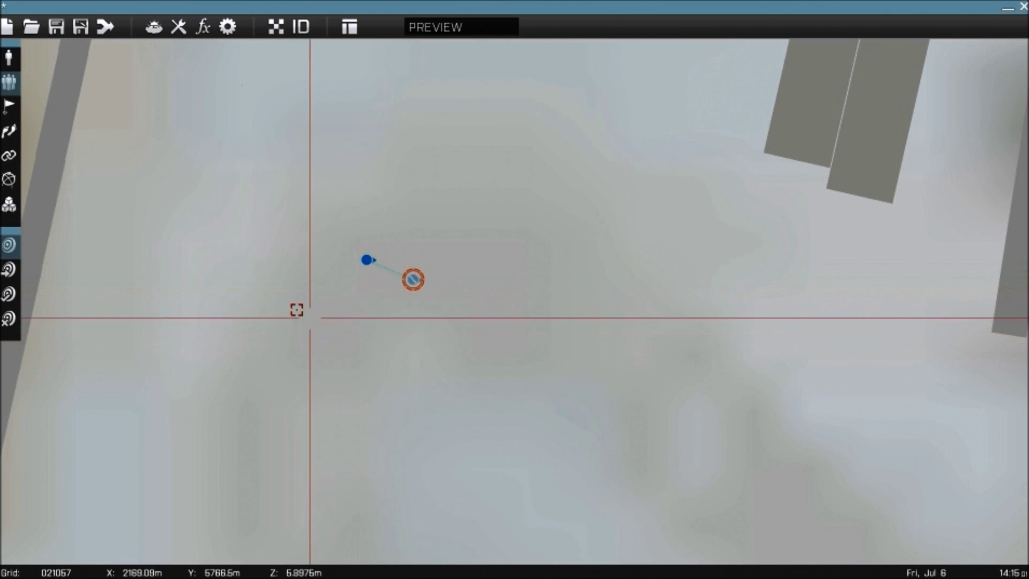
click(9, 57)
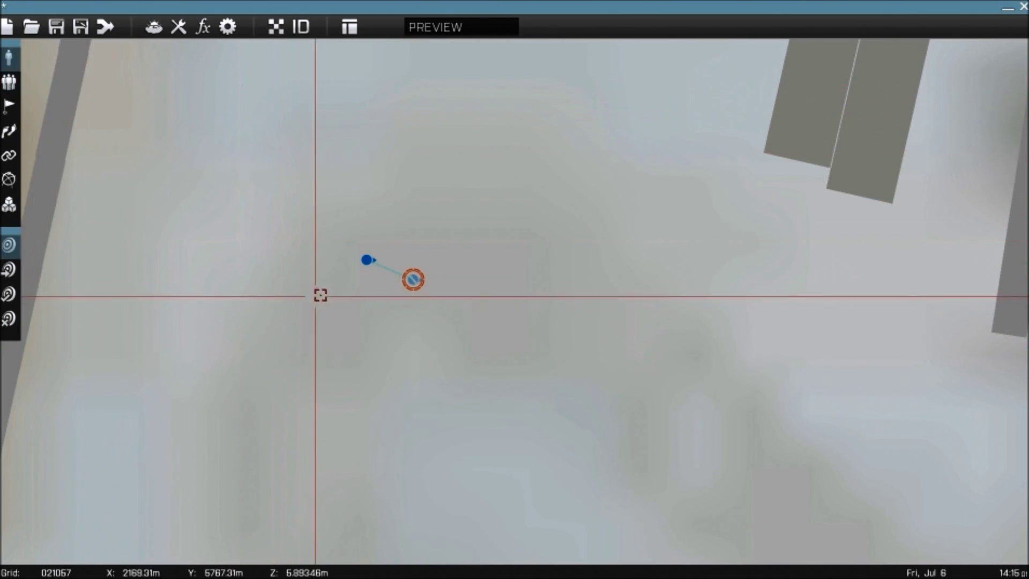
- Insert a non-playable BLUFOR Combat Life Saver just southwest of the squad leader, in his group
double_click(366, 298)
click(324, 199)
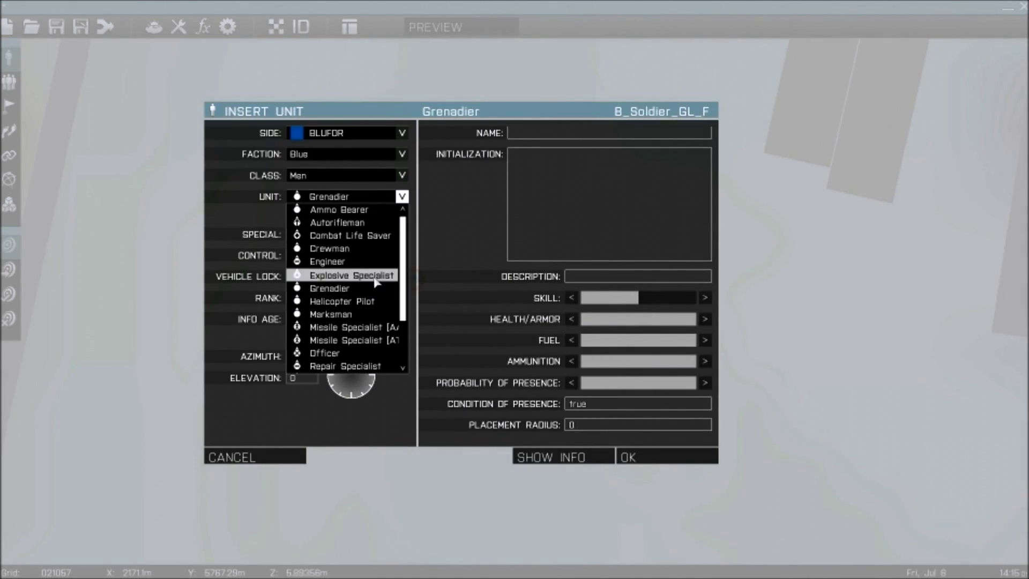
click(369, 235)
click(676, 459)
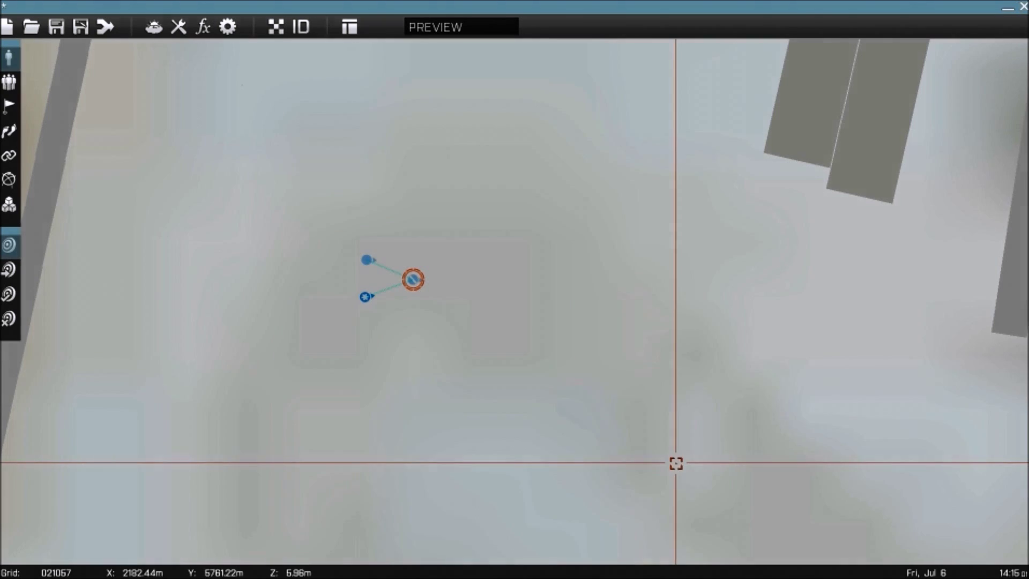
- Insert a non-playable BLUFOR Rifleman directly west of the squad leader, between the grenadier and the combat life saver
double_click(356, 283)
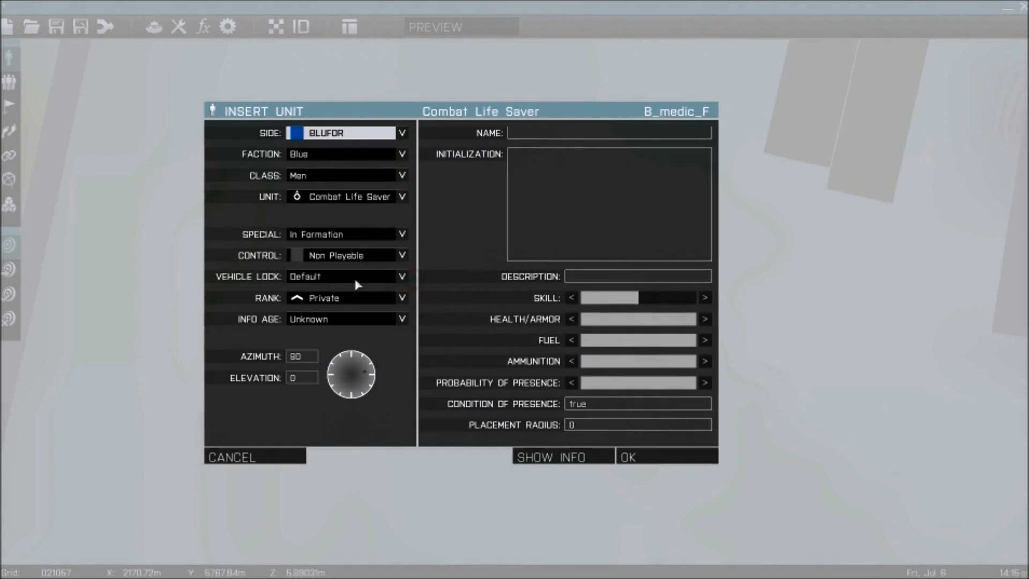
click(345, 203)
scroll(366, 315, down, 2)
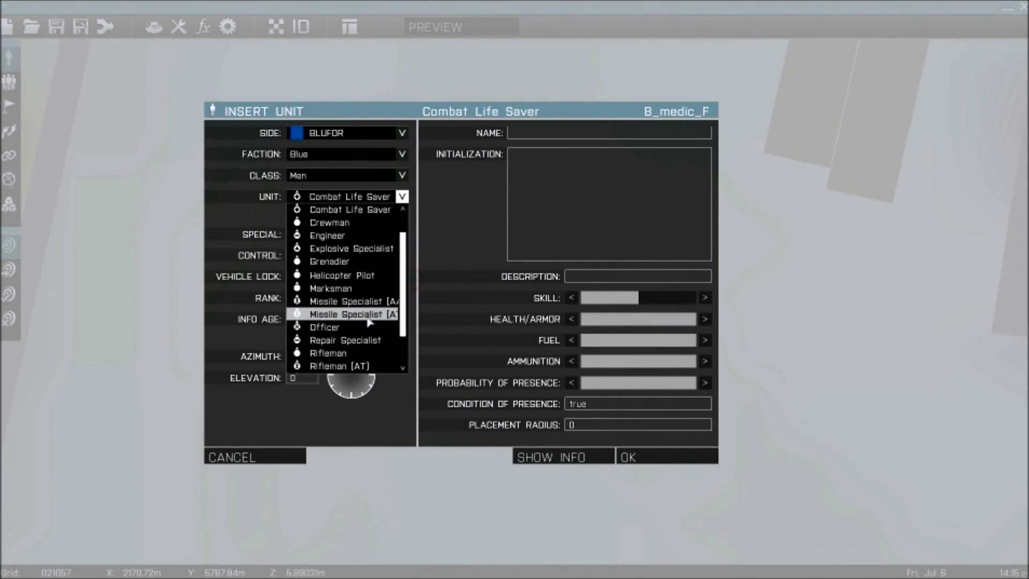
click(362, 346)
click(330, 197)
click(353, 355)
click(621, 459)
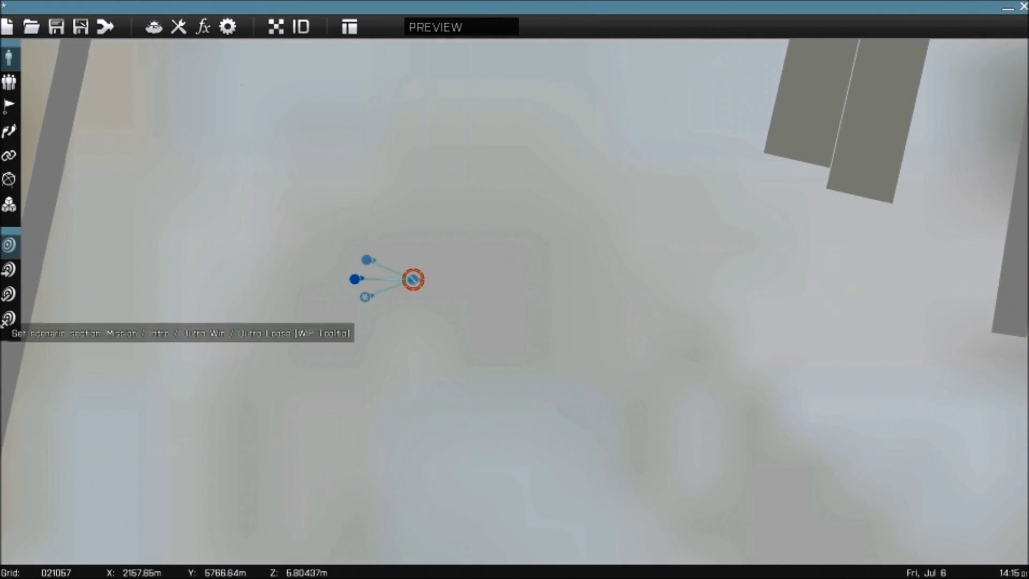
- Start a new unit just east-northeast of the squad leader and set its side to Empty and its class to Ammo
scroll(481, 266, down, 2)
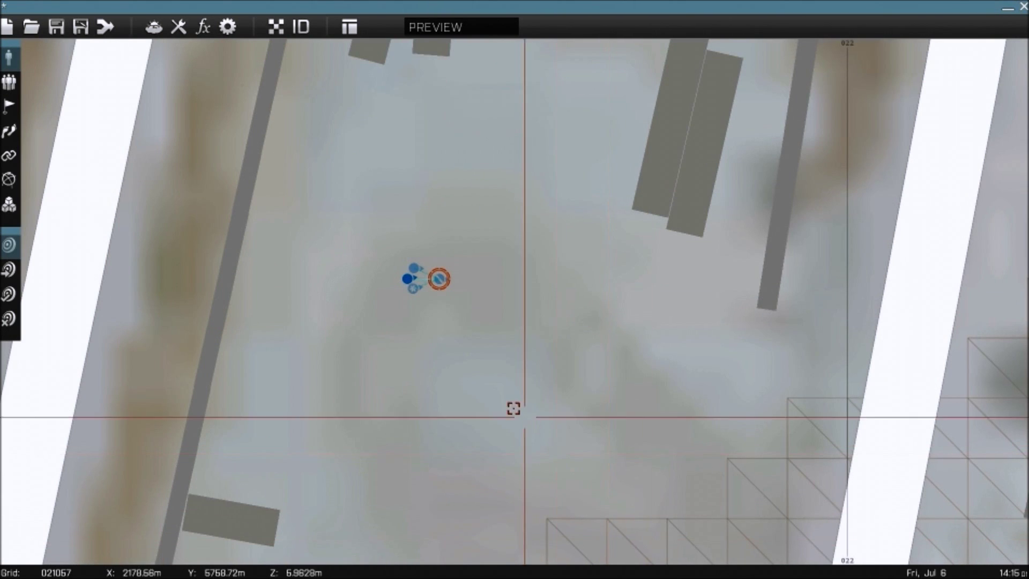
scroll(448, 351, up, 1)
scroll(375, 285, up, 2)
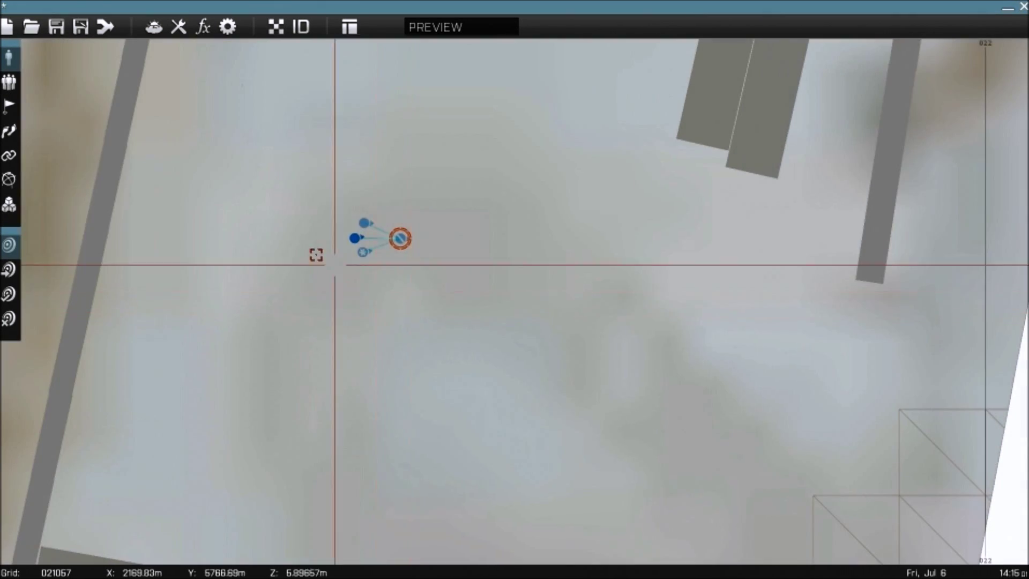
double_click(471, 222)
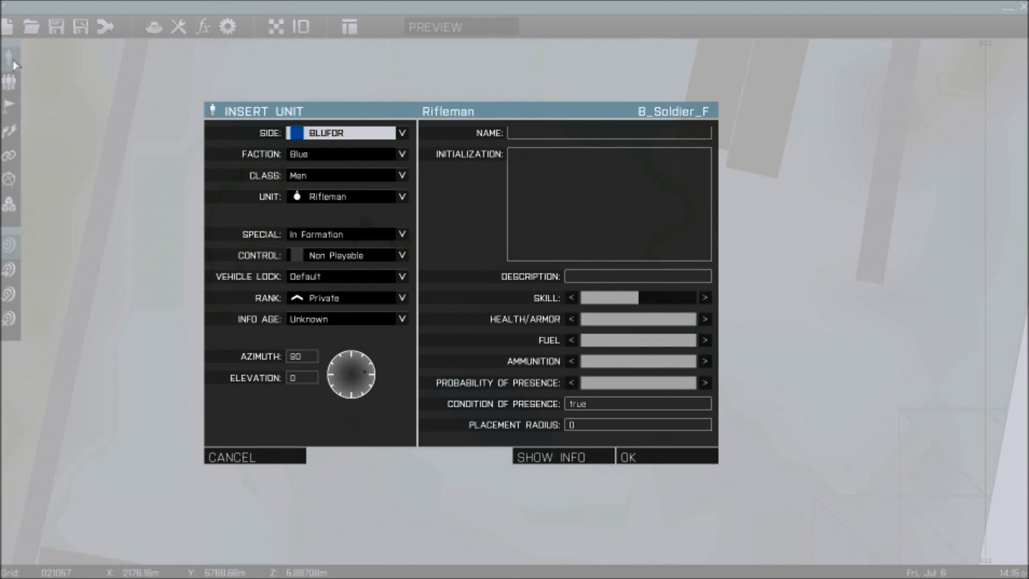
click(350, 132)
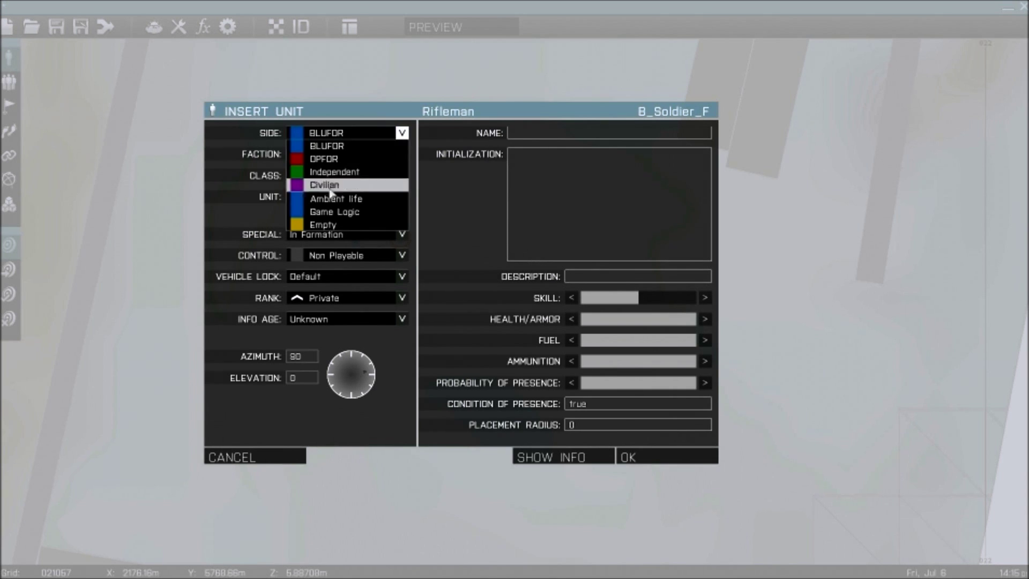
click(323, 225)
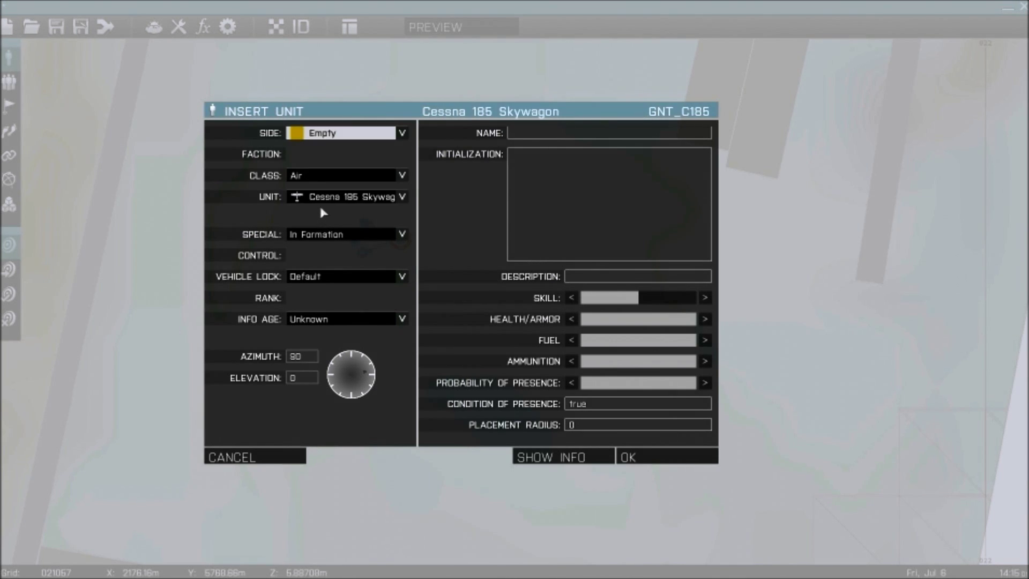
click(325, 177)
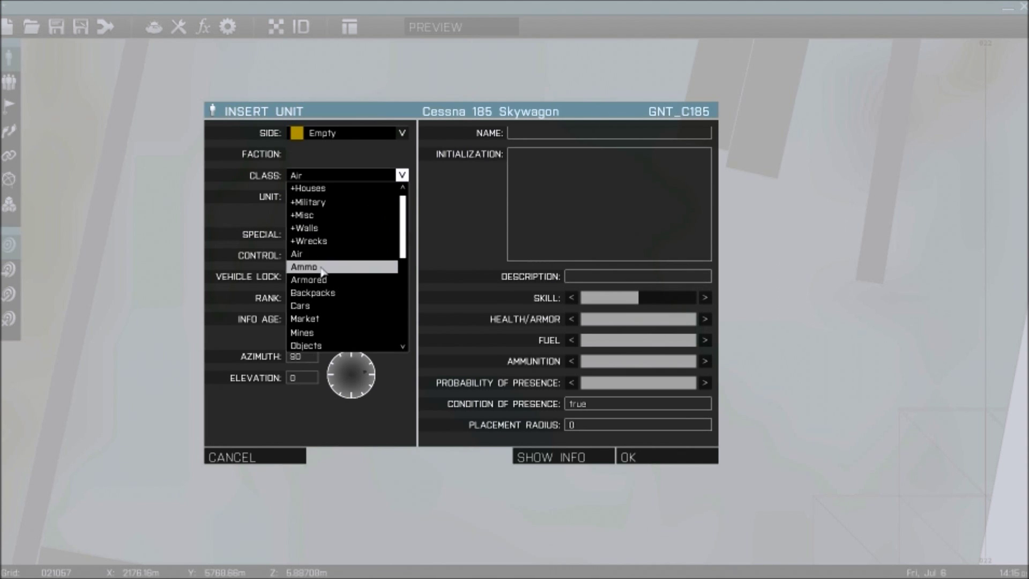
click(335, 266)
- Look through the ammo box types, choose the [BLUE] Basic Weapons crate and place it beside the squad
click(328, 197)
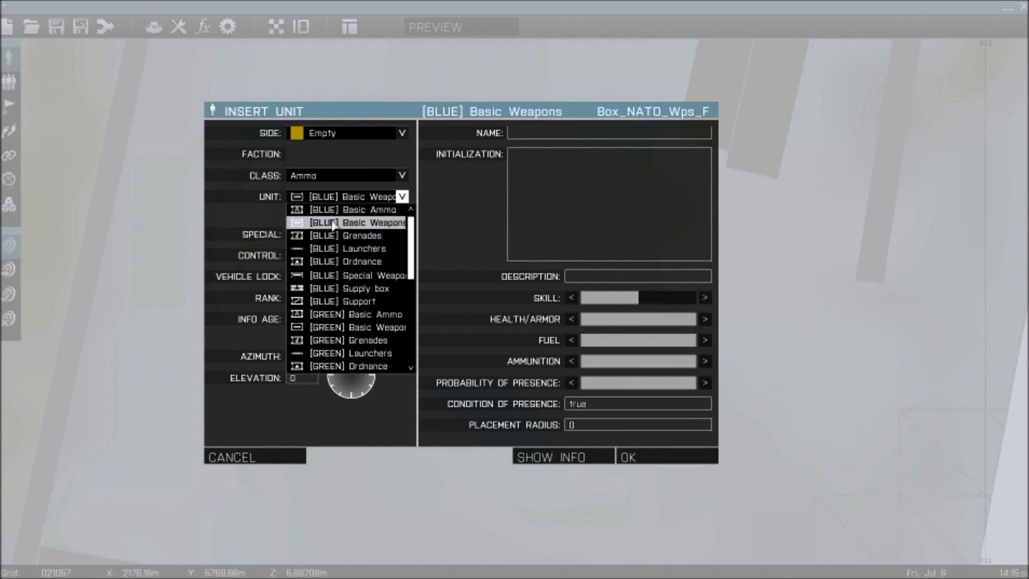
scroll(349, 252, down, 6)
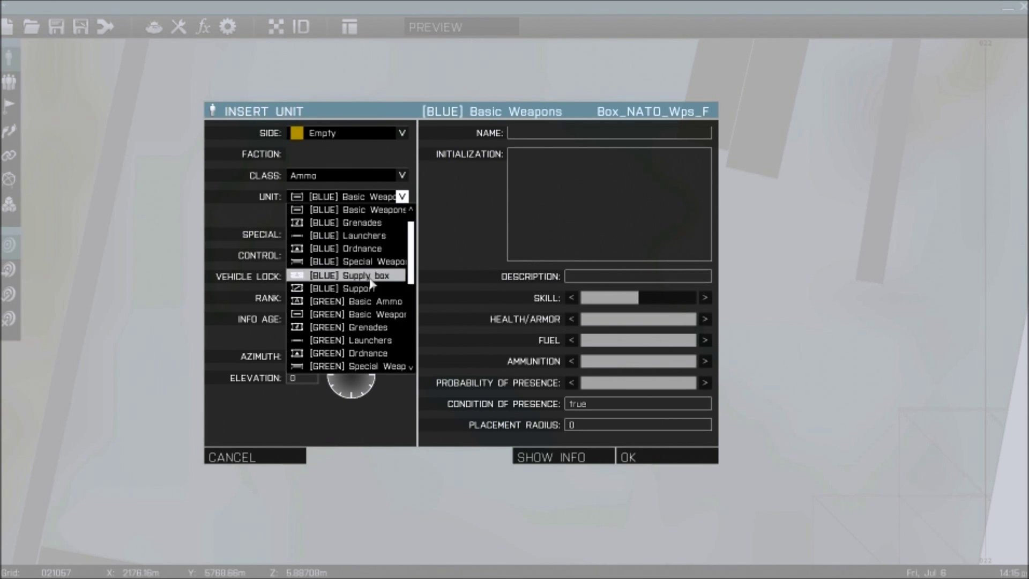
scroll(369, 291, down, 12)
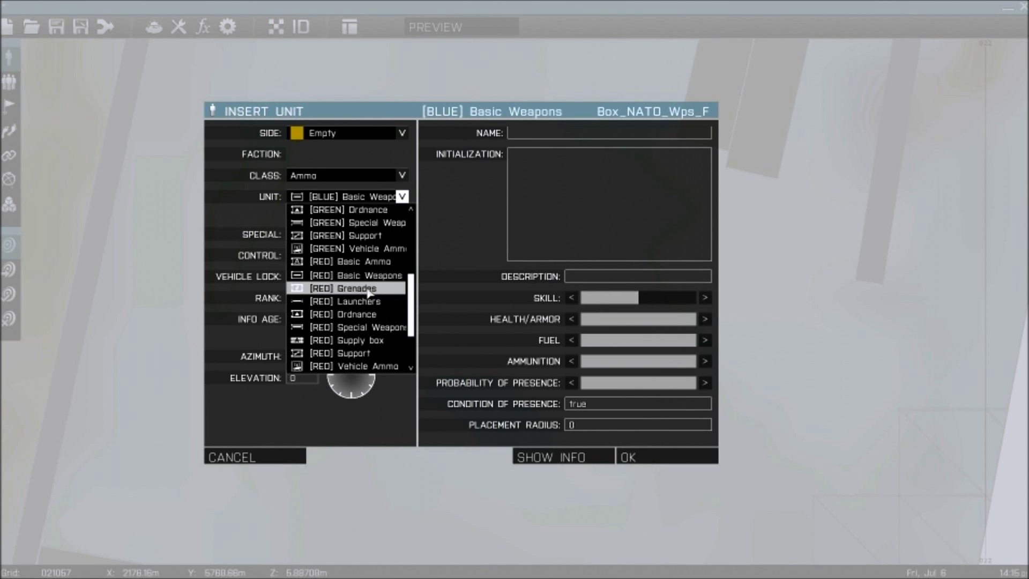
scroll(369, 291, up, 17)
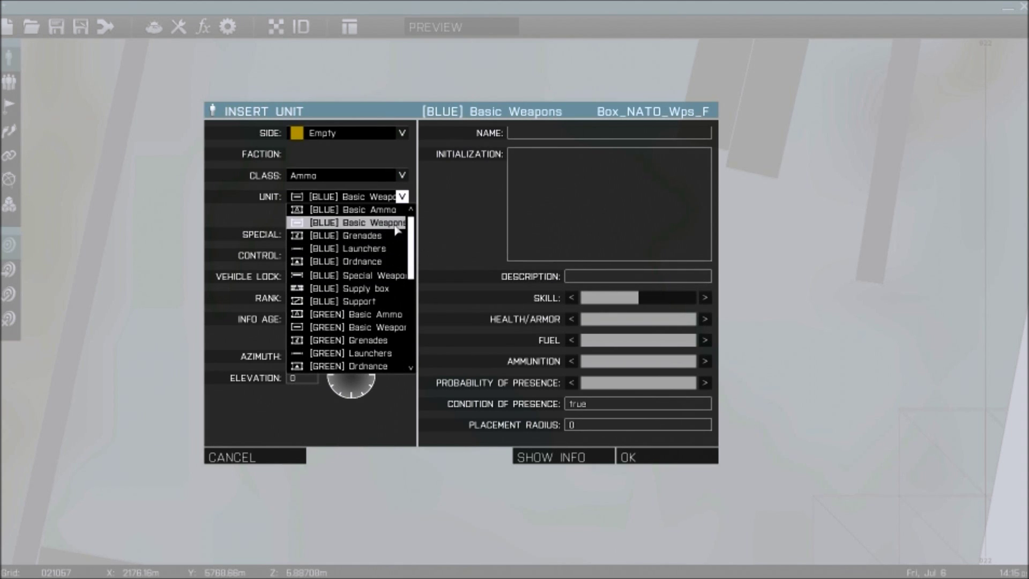
click(375, 222)
click(664, 459)
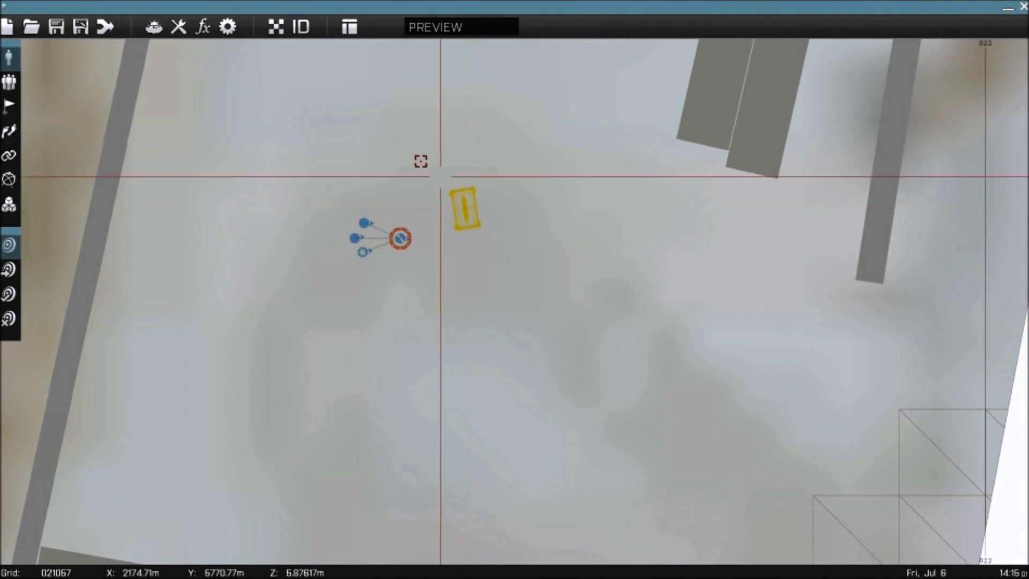
- Preview the mission and examine the weapons and magazines in the weapons crate's inventory
click(435, 27)
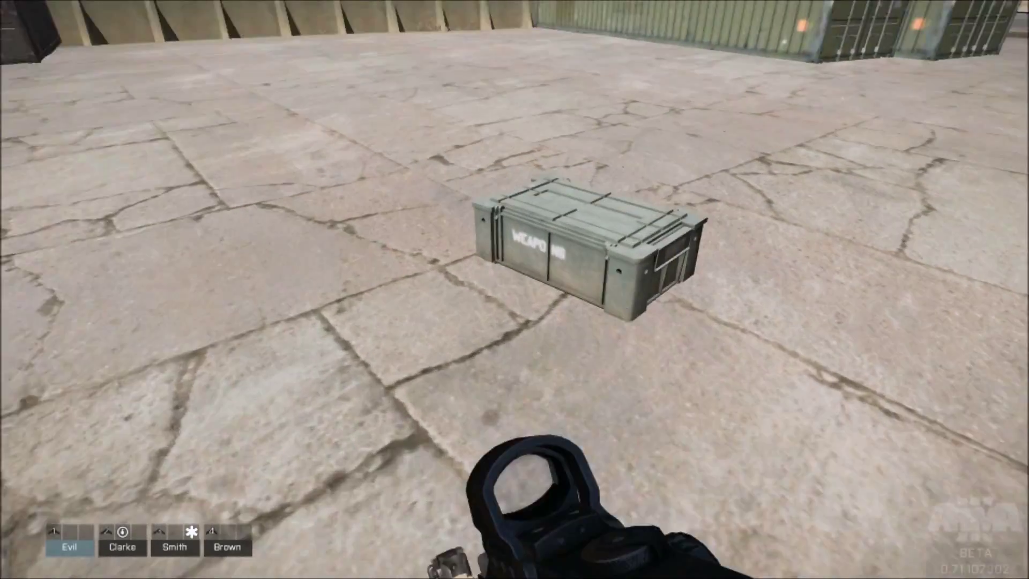
scroll(514, 289, down, 1)
scroll(515, 289, down, 1)
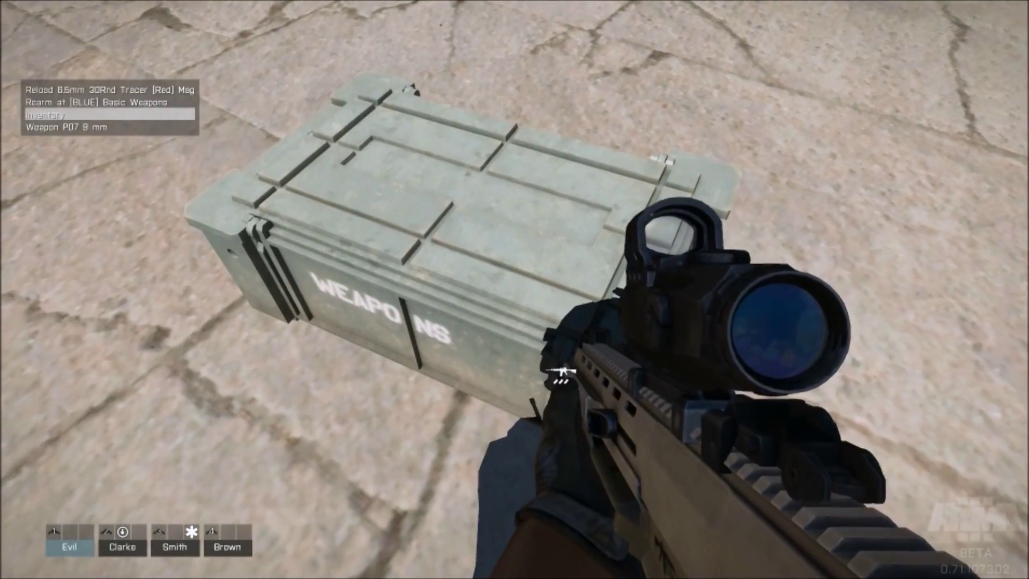
middle_click(514, 289)
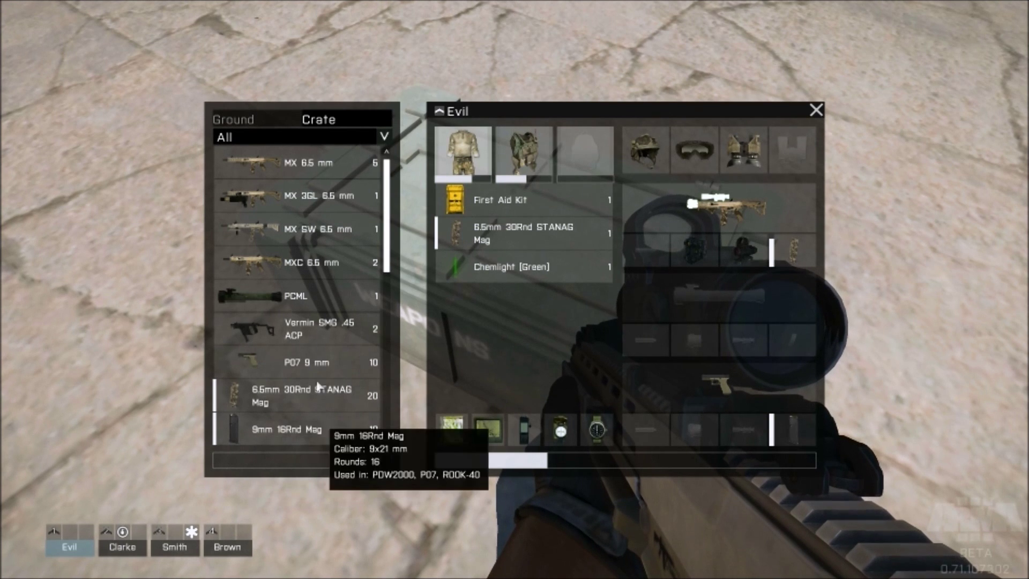
scroll(268, 375, down, 10)
scroll(320, 341, up, 10)
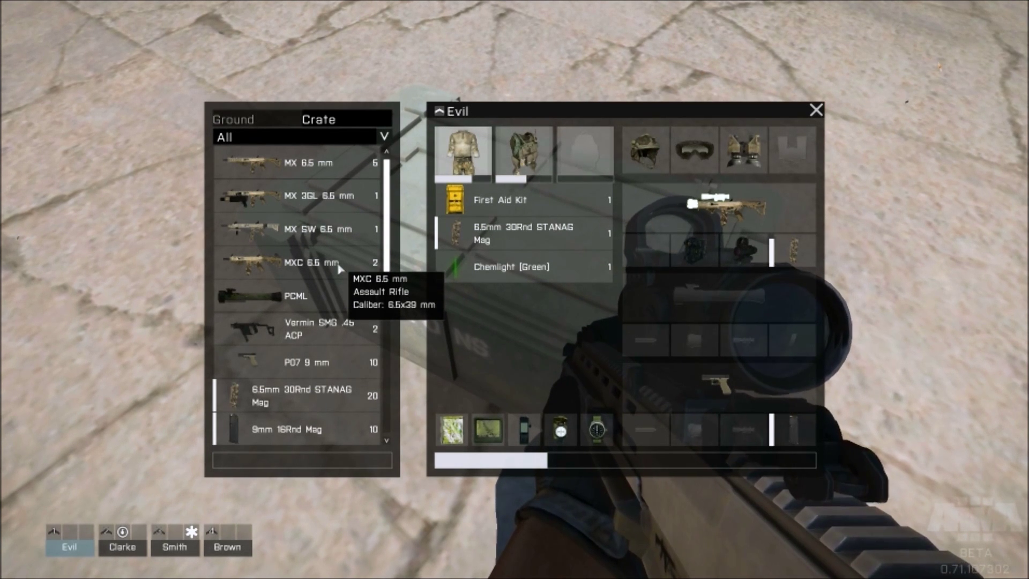
scroll(339, 268, down, 3)
scroll(341, 268, up, 3)
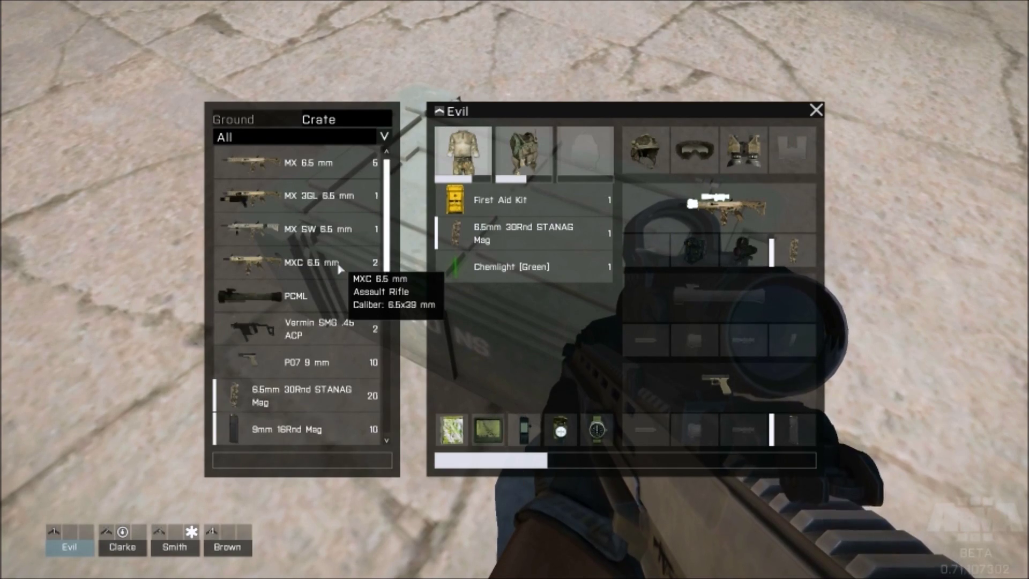
key(Escape)
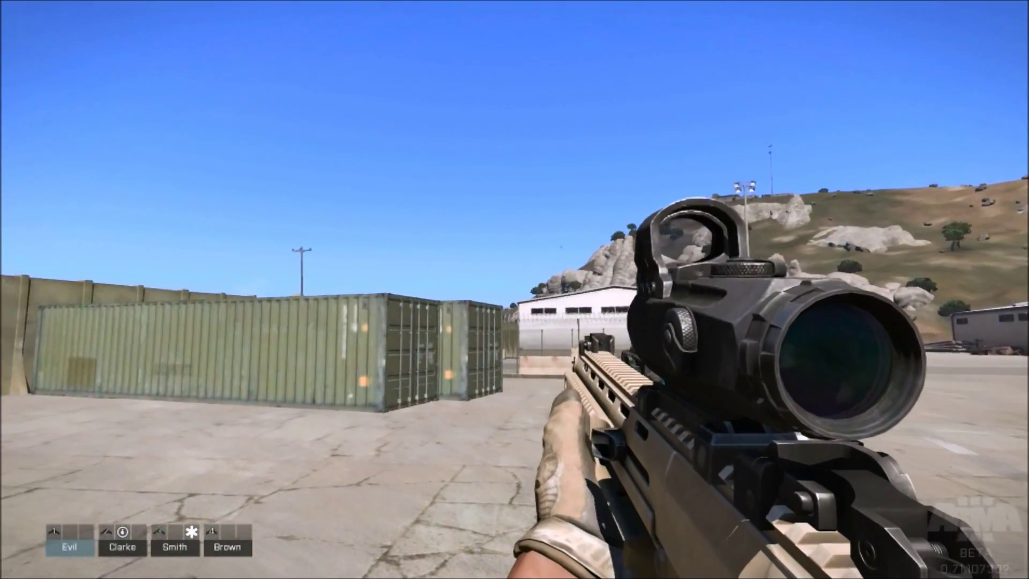
- Abort the mission preview and return to the editor map
key(Escape)
click(37, 521)
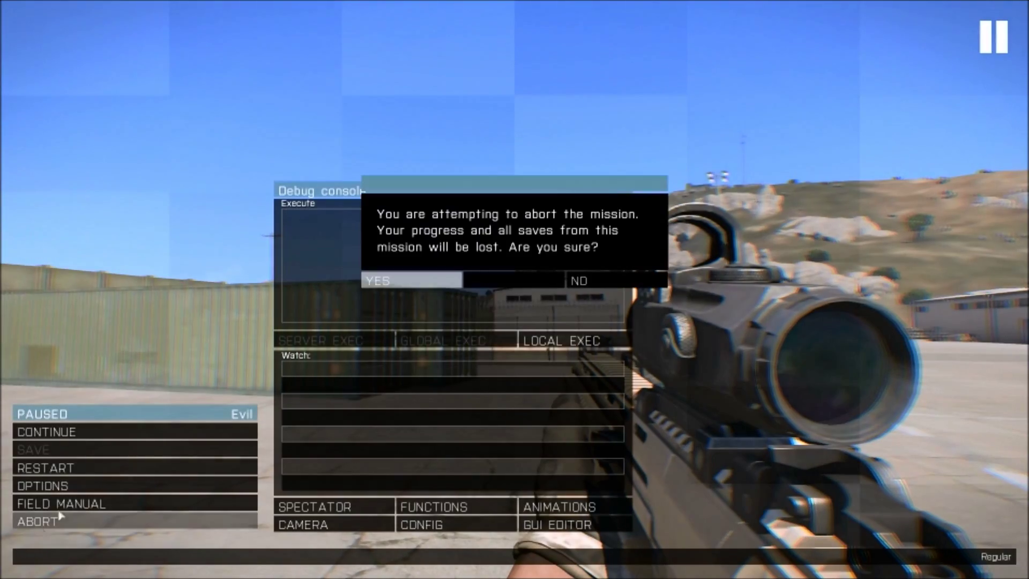
click(424, 278)
- Switch to marker placement and start a new marker in the open yard south of the squad leader
scroll(425, 277, down, 5)
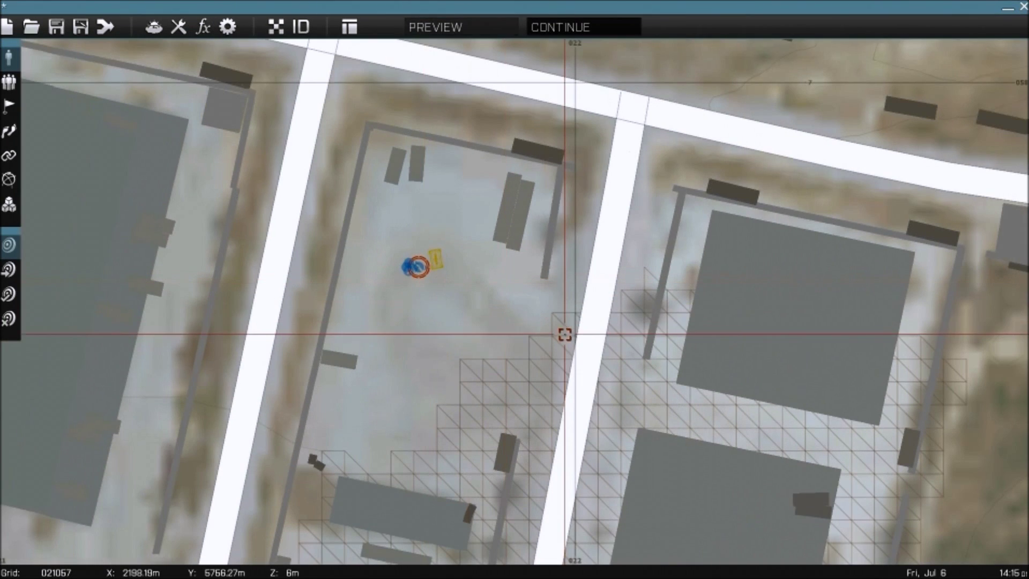
scroll(368, 314, up, 5)
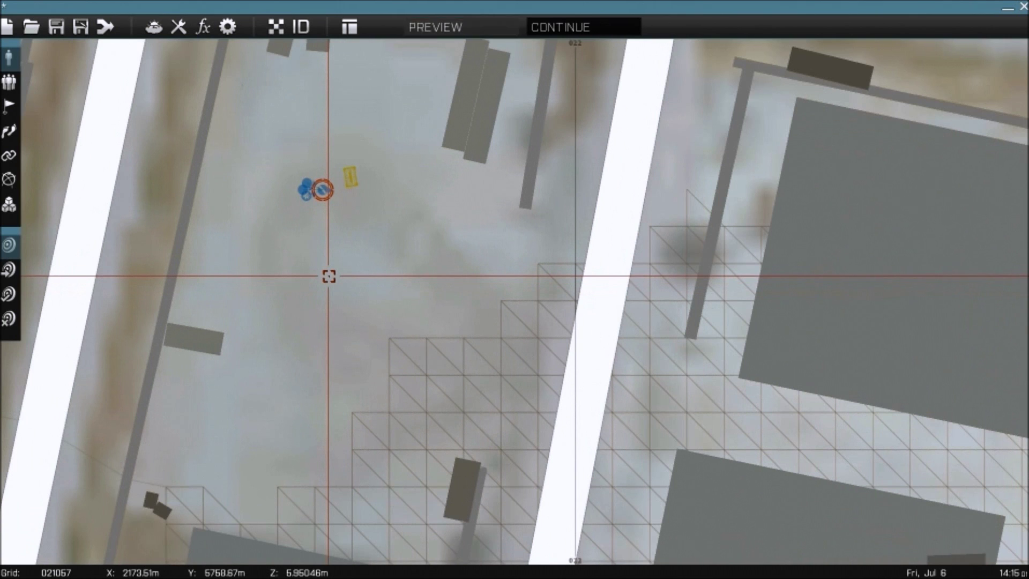
scroll(328, 278, up, 2)
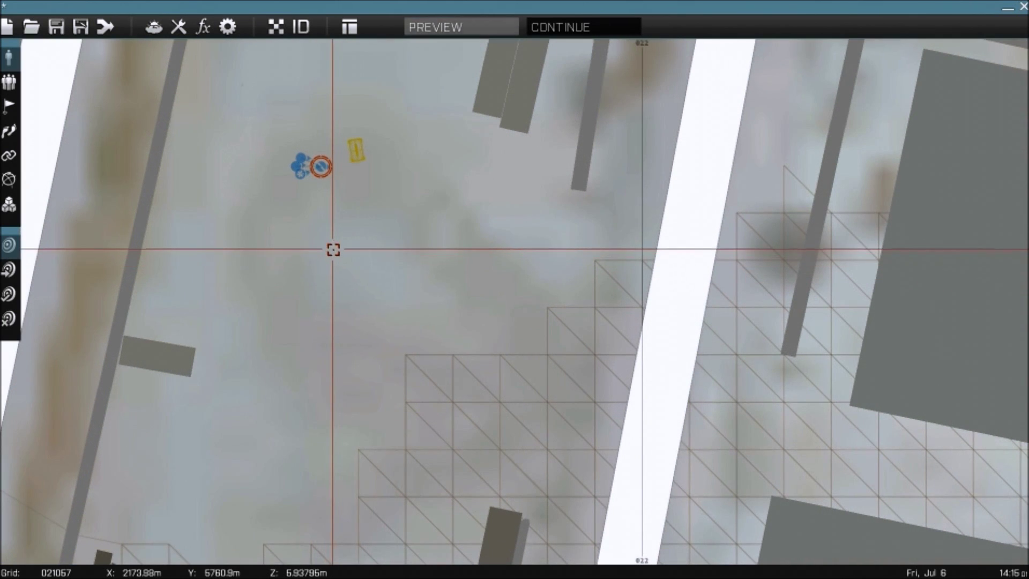
click(9, 181)
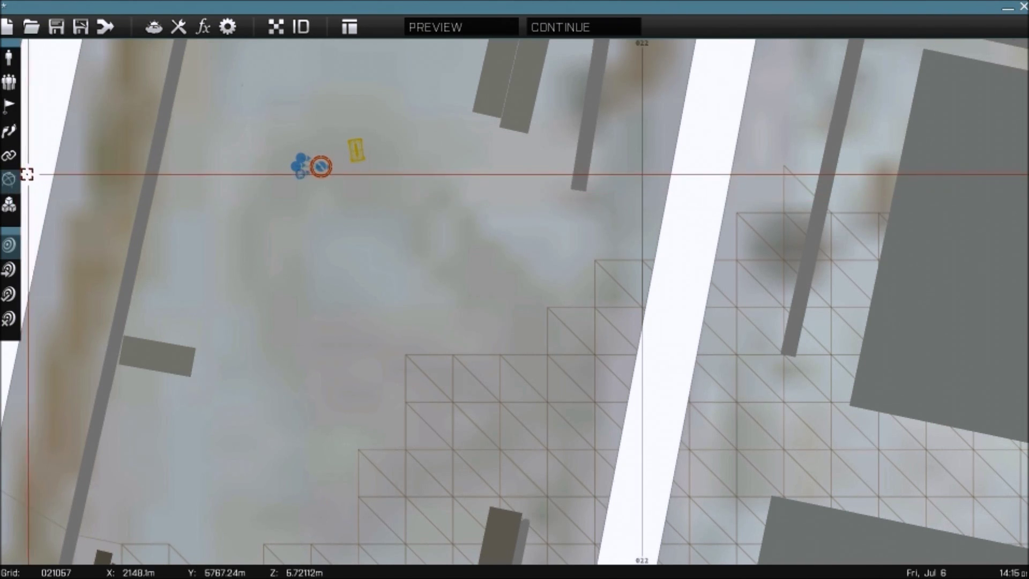
double_click(322, 249)
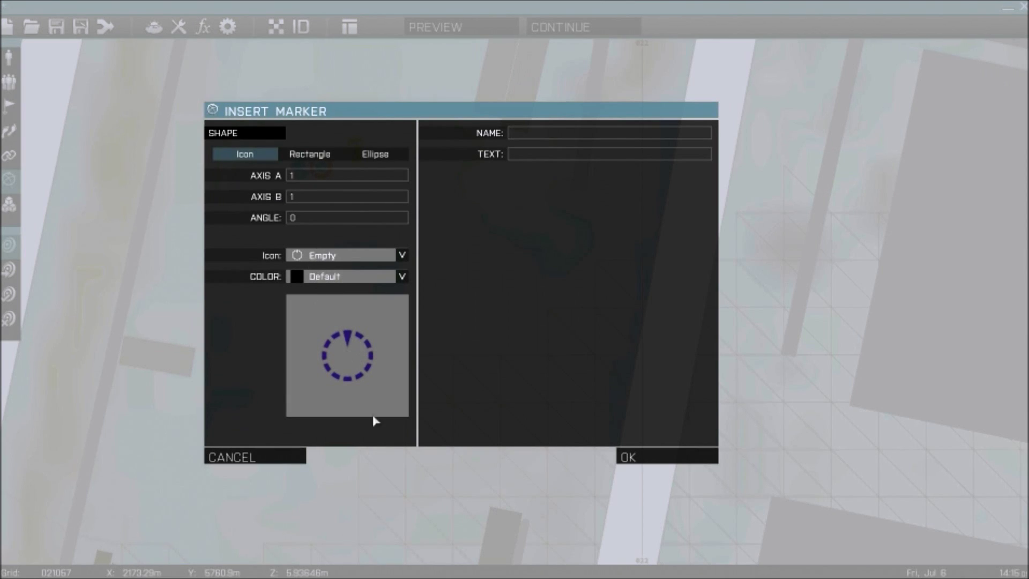
- Browse the marker icons, keep the Empty icon, enter a name starting with "respawn_" and place the marker
click(364, 256)
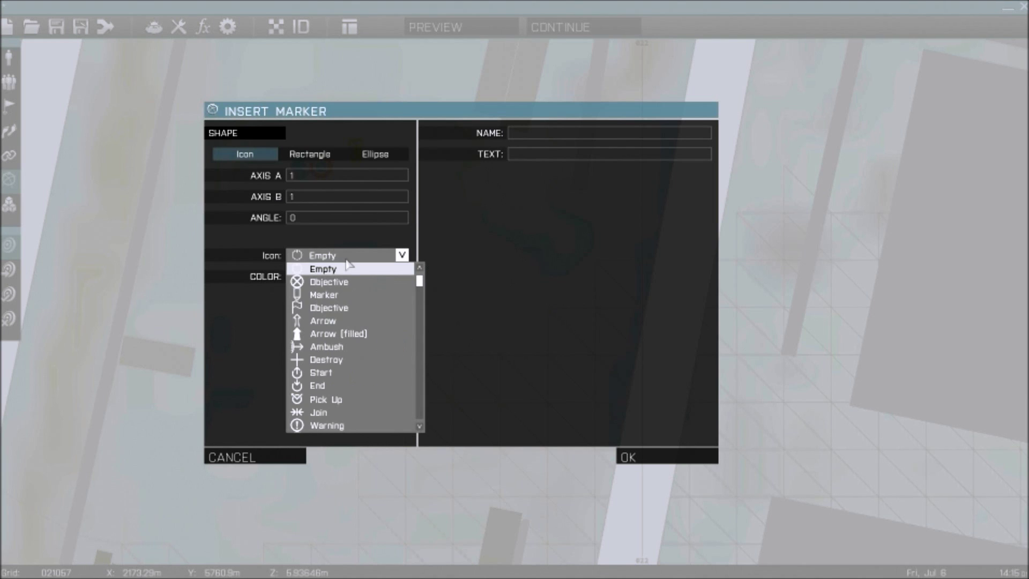
scroll(338, 321, down, 5)
scroll(338, 321, down, 15)
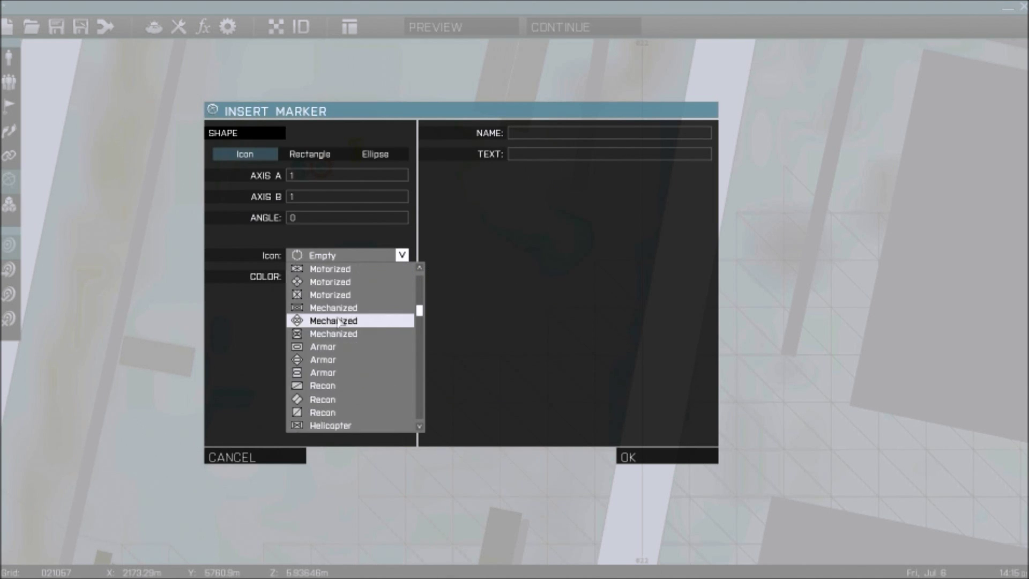
scroll(339, 321, down, 15)
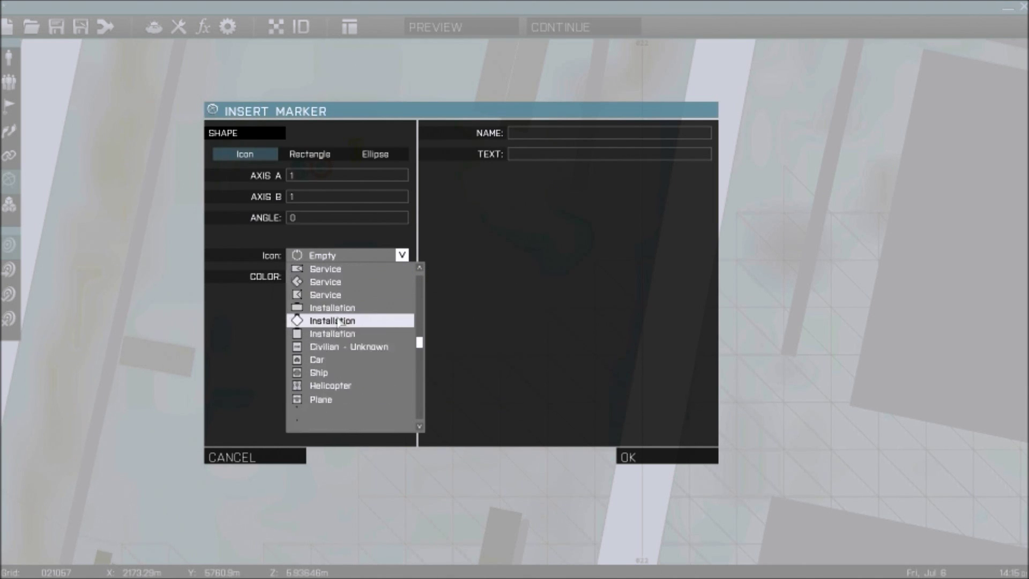
scroll(339, 321, up, 20)
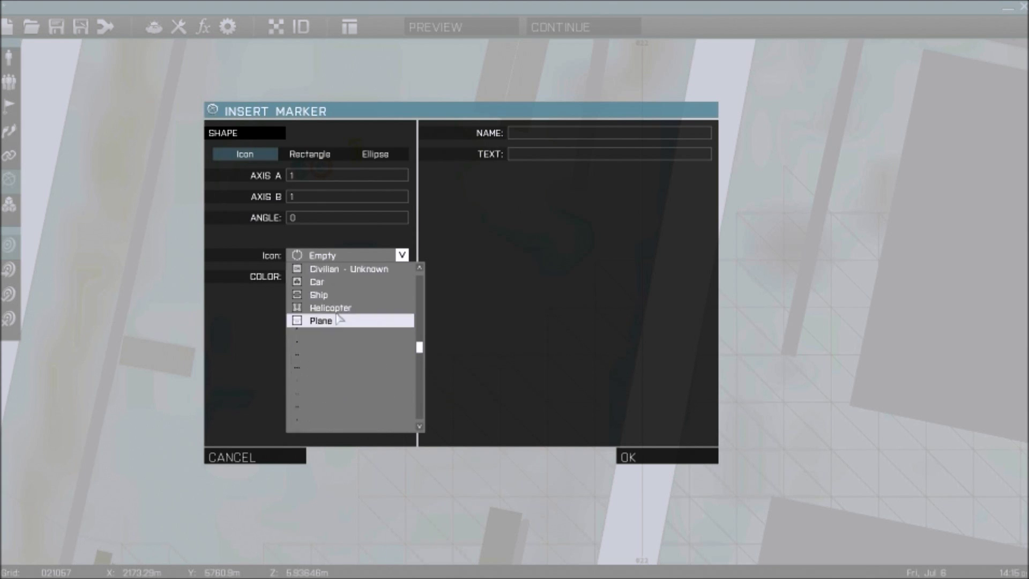
click(321, 269)
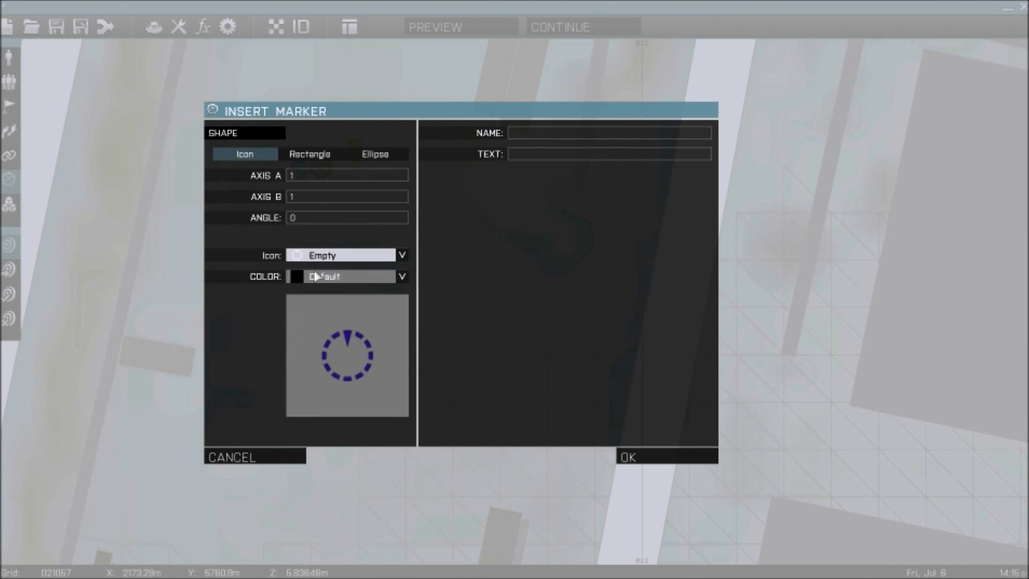
click(576, 137)
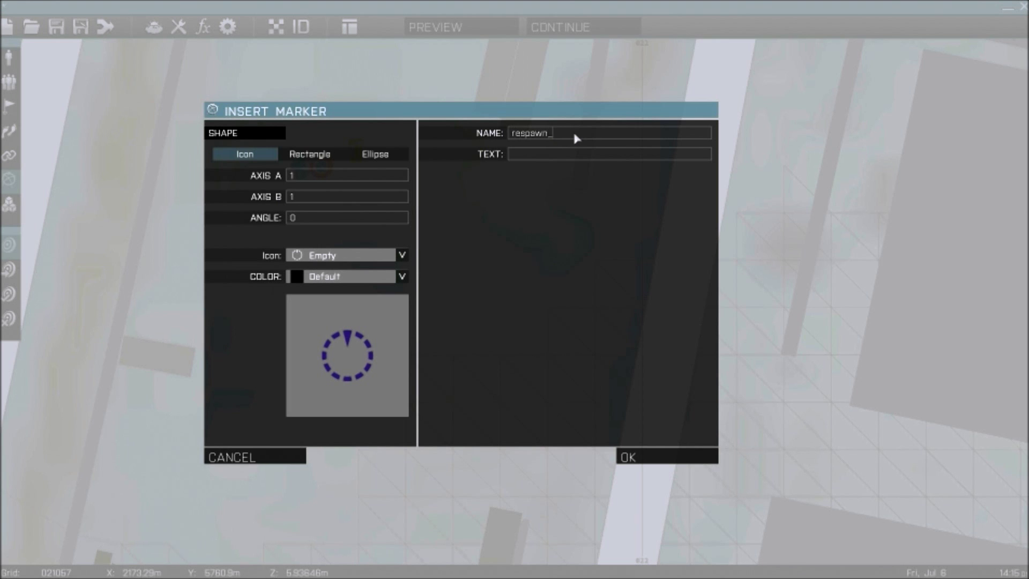
key(Return)
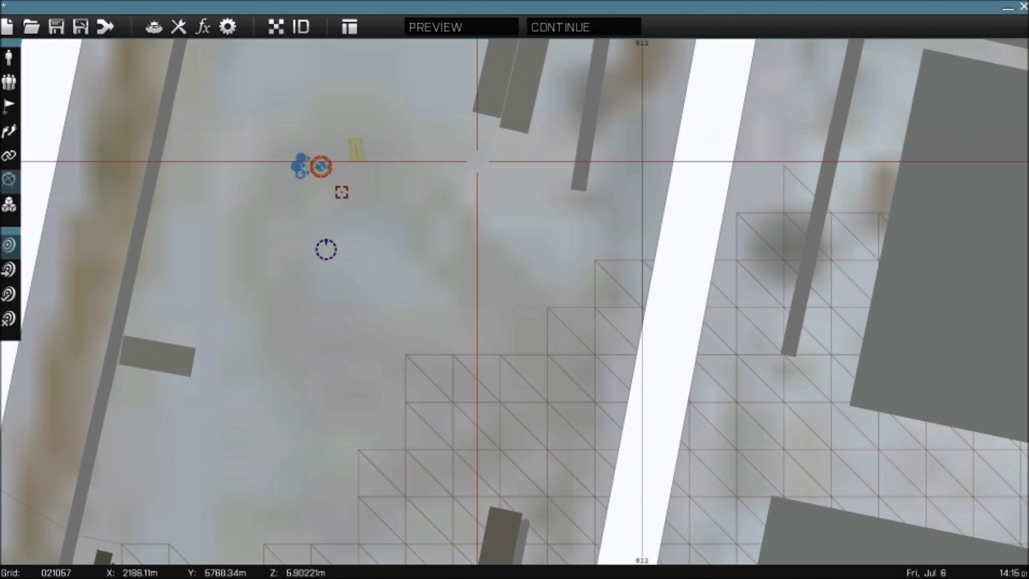
- Move the respawn marker to just south of the squad and place a second Empty marker named "respawn_east" to its east
mouse_move(325, 248)
mouse_down()
mouse_move(298, 239)
mouse_move(293, 212)
mouse_up()
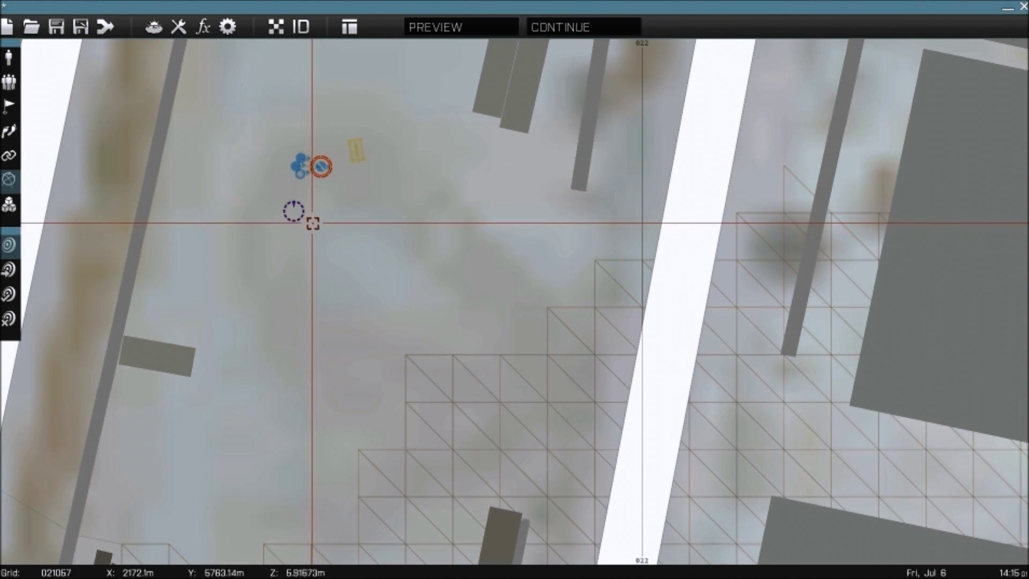
double_click(336, 214)
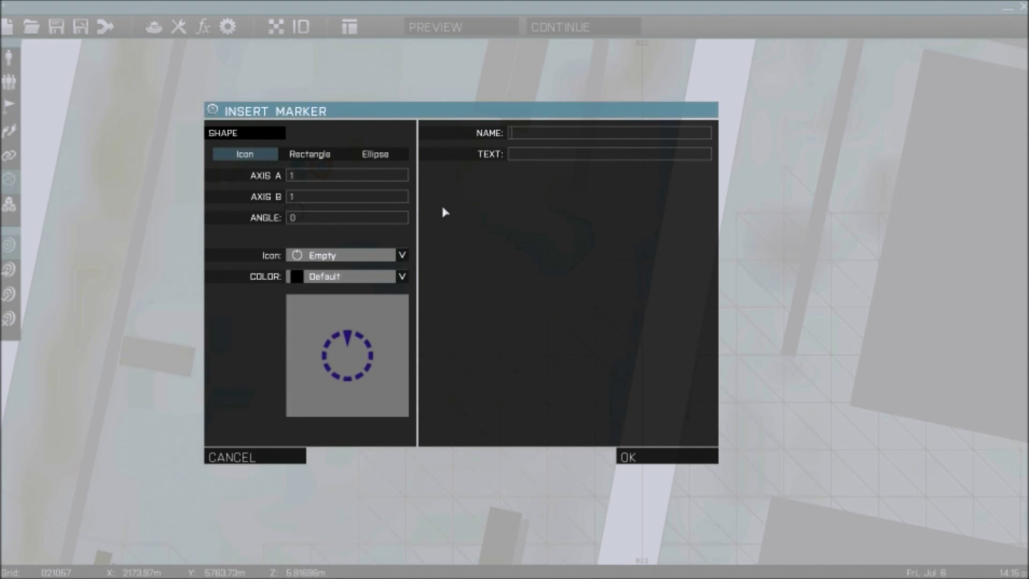
text(respawn_east)
key(Return)
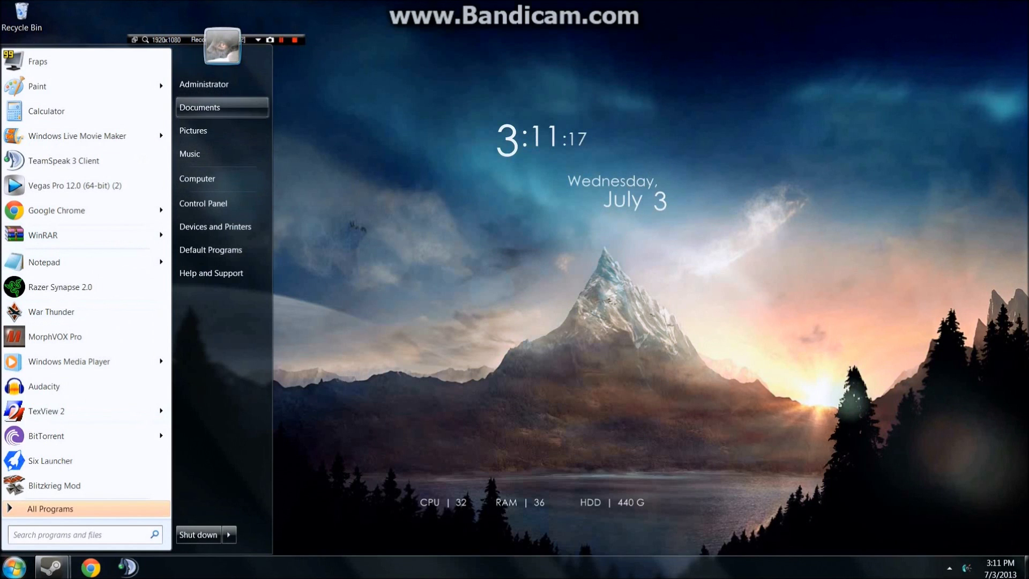
- Switch to Windows Explorer and open the Testmission1.Stratis folder in the profile's missions folder under Arma 3 - Other Profiles
click(204, 107)
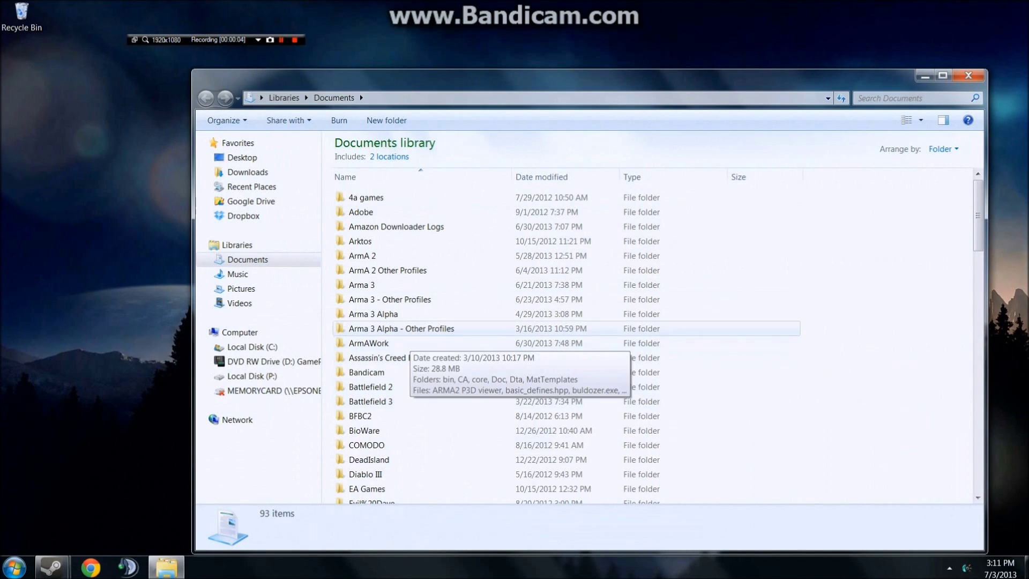
double_click(390, 299)
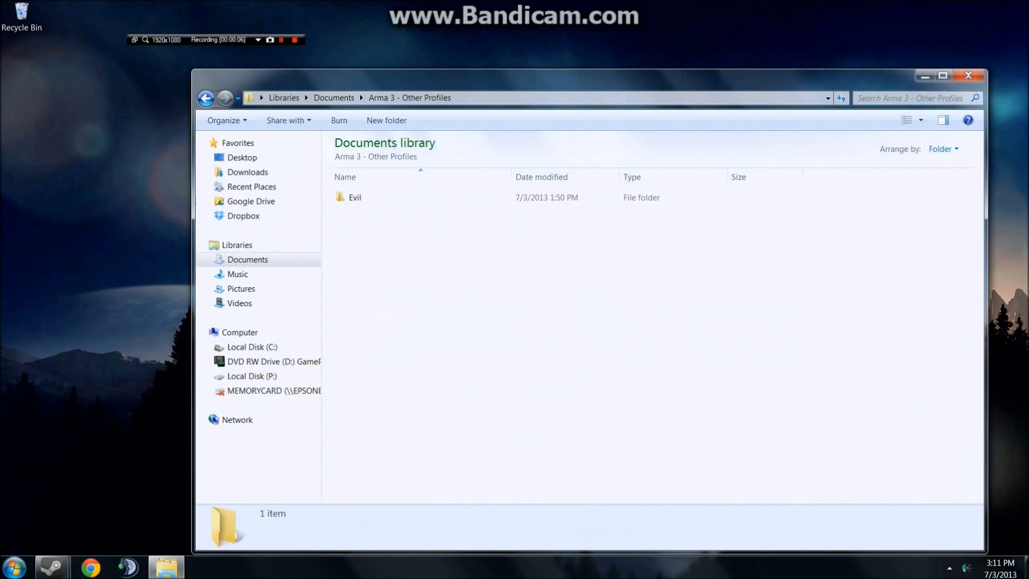
double_click(354, 197)
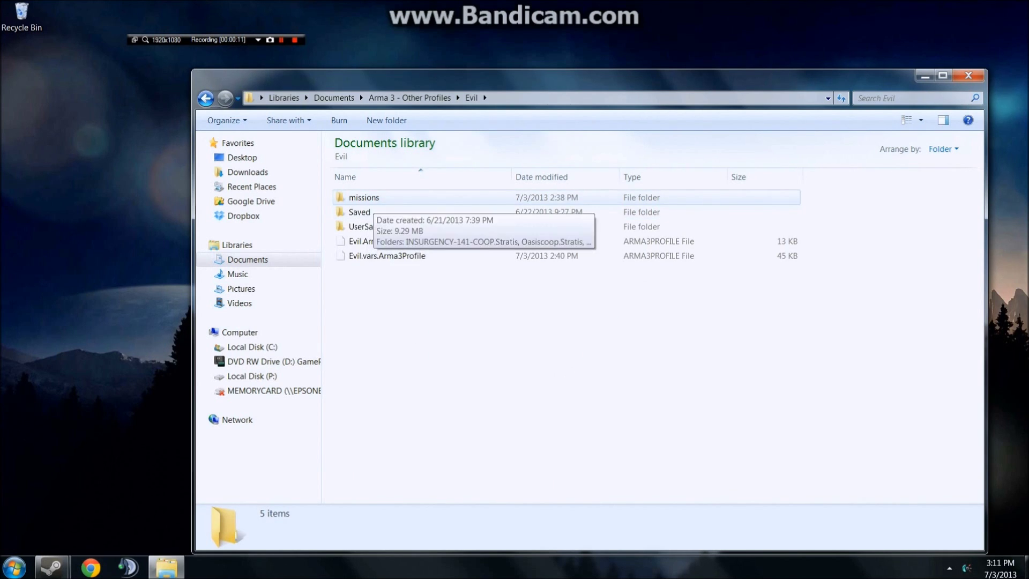
double_click(375, 197)
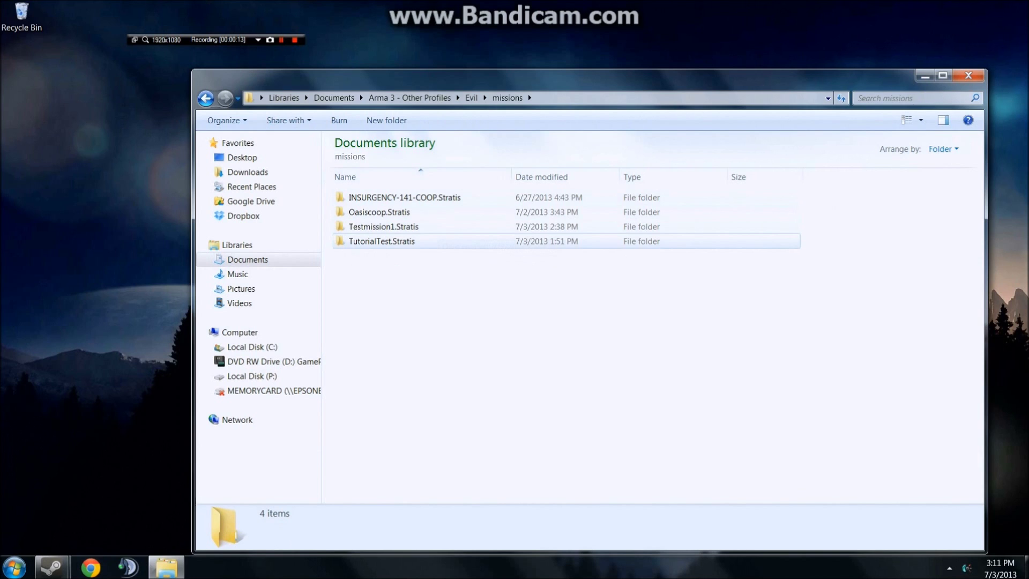
double_click(383, 226)
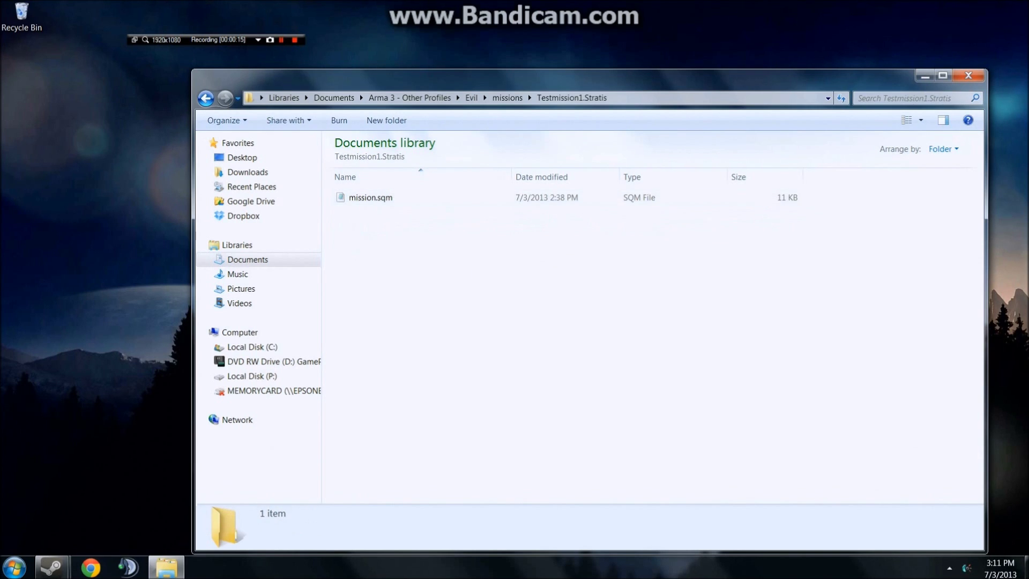
- Create a text document in the Testmission1.Stratis folder and rename it description.ext, accepting the extension change
right_click(407, 242)
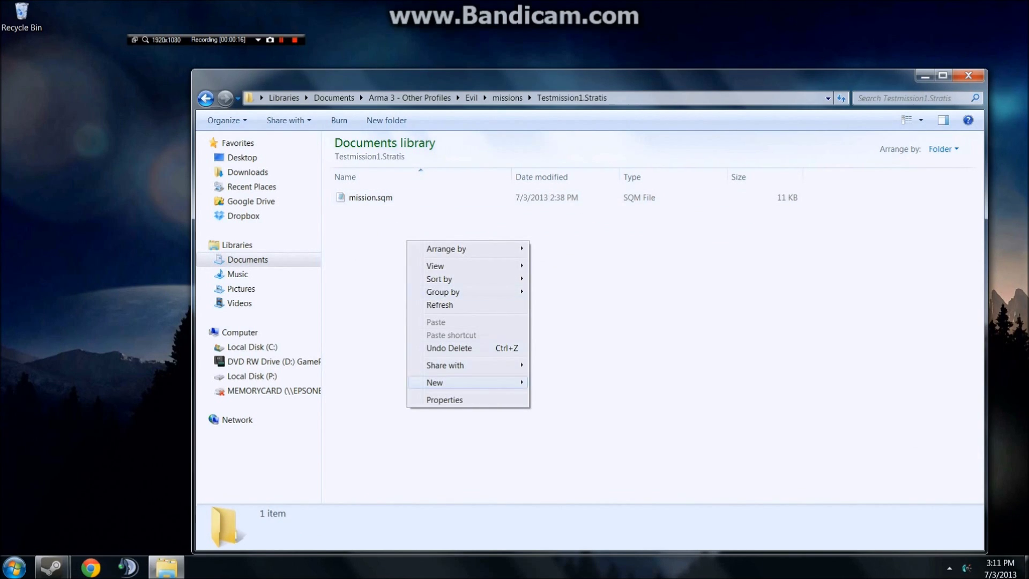
mouse_move(435, 382)
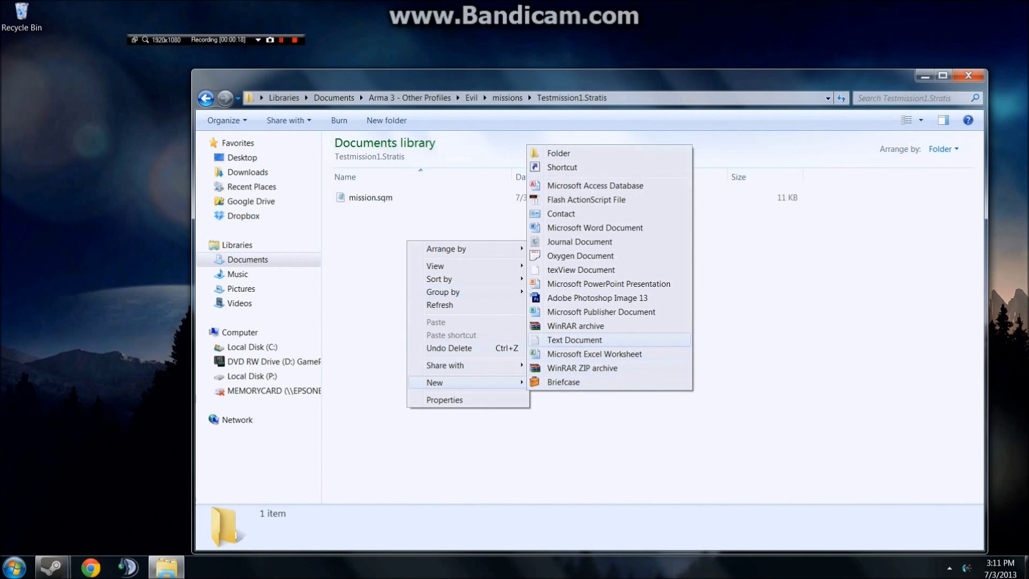
click(574, 340)
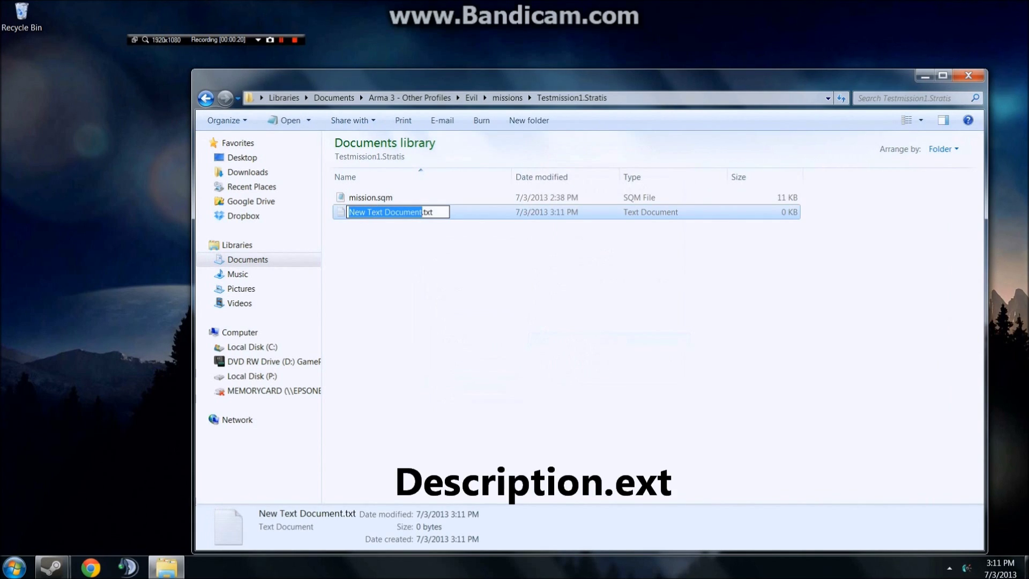
key(Delete)
key(Delete)
key(Delete)
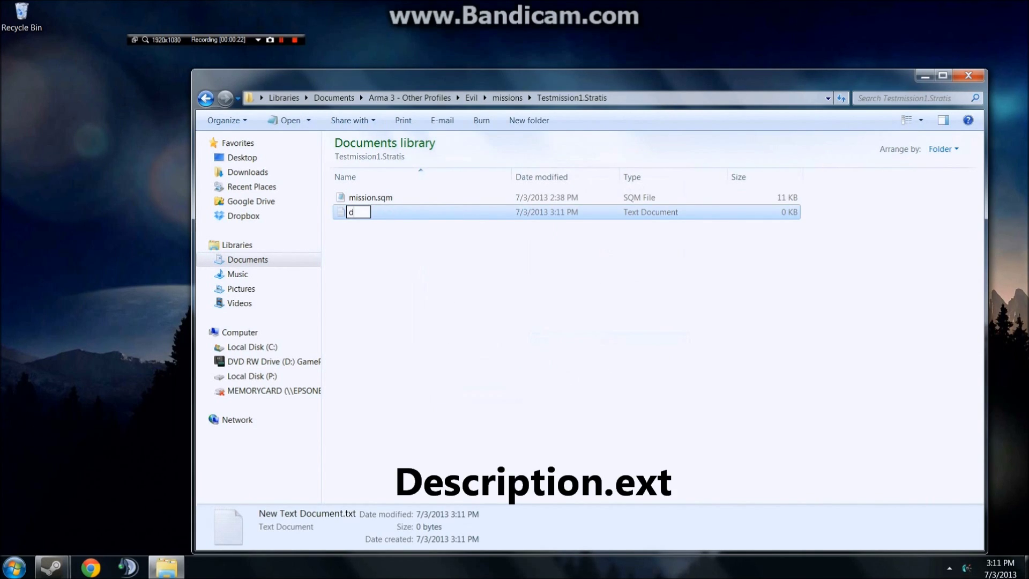
text(description.ext)
key(Return)
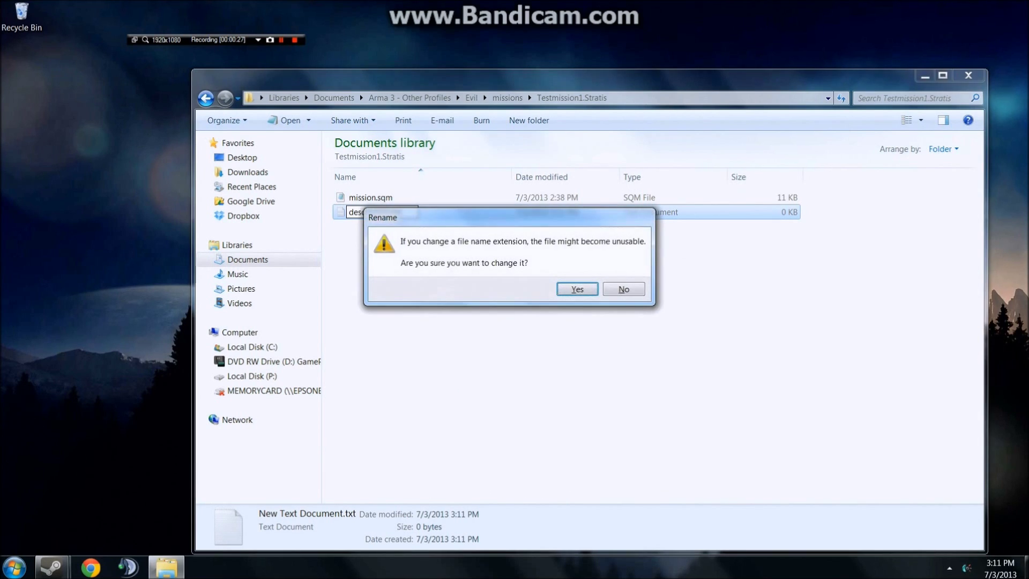
key(Return)
- In description.ext, write respawn = "BASE"; and respawnDelay = 5; on separate lines, save it, and close Notepad and the folder
key(shift+F12)
key(shift+F12)
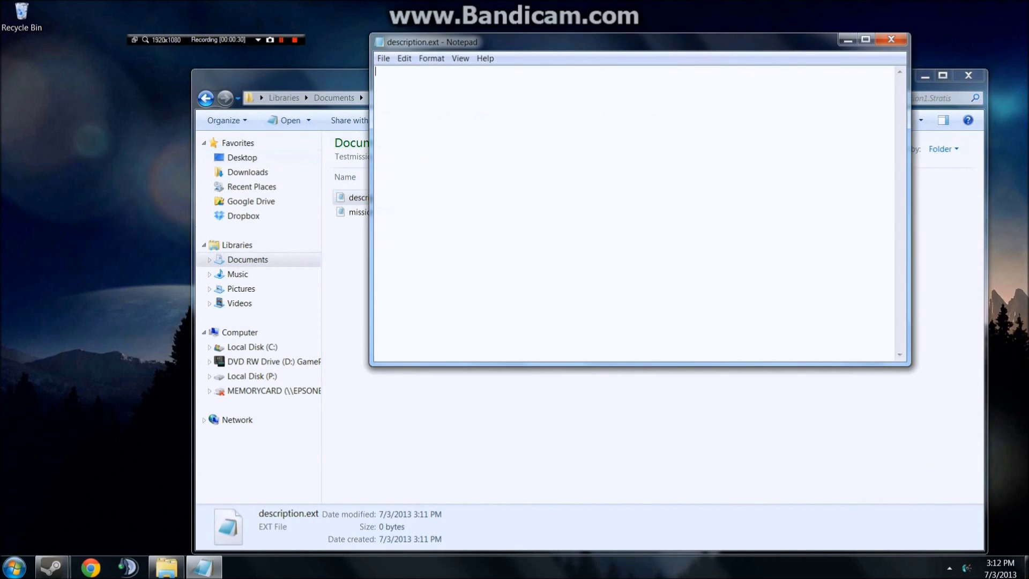
text(respawn = "BASE"; respawnDelay = 15;)
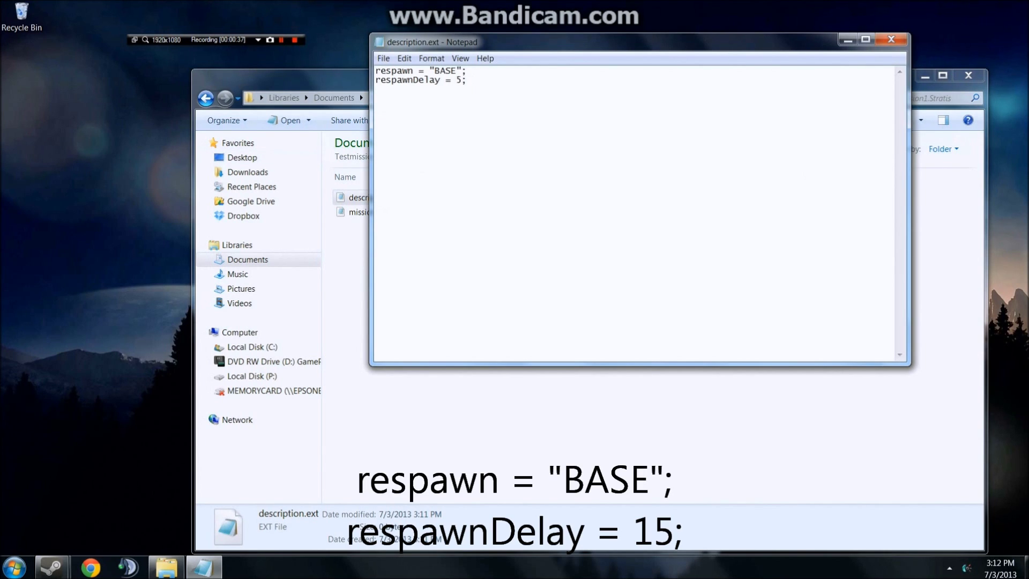
key(alt+f)
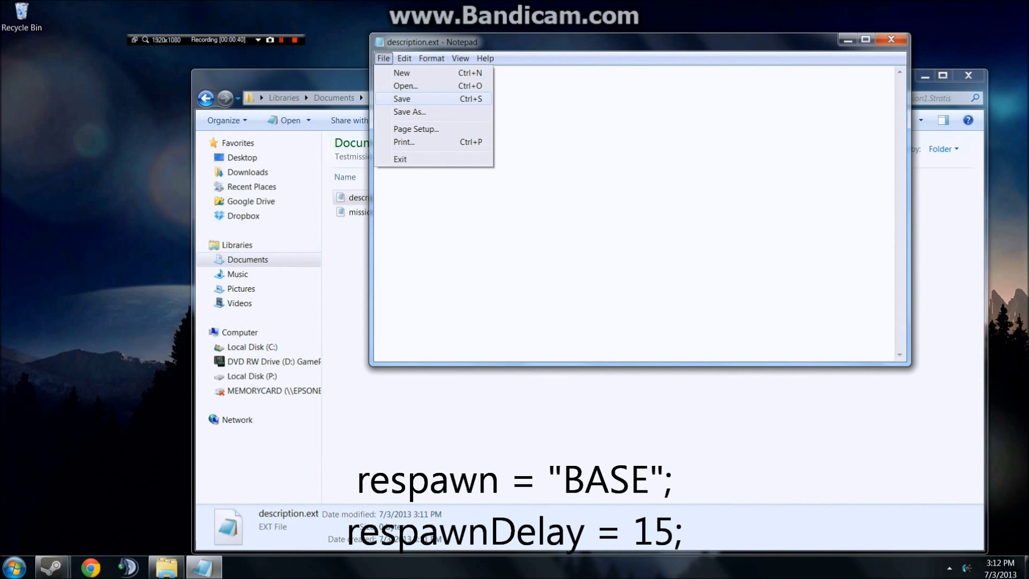
click(402, 99)
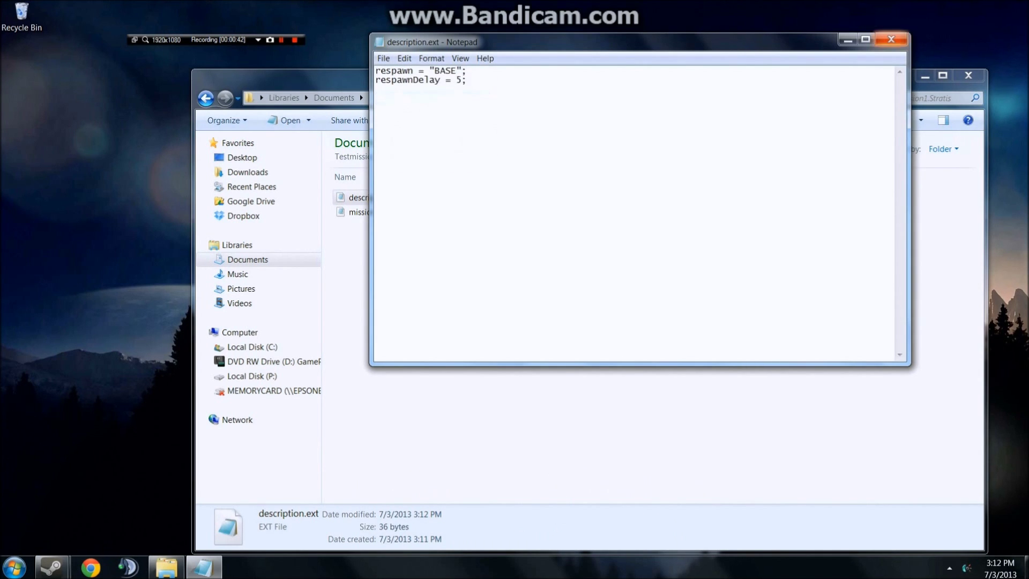
click(891, 39)
click(968, 75)
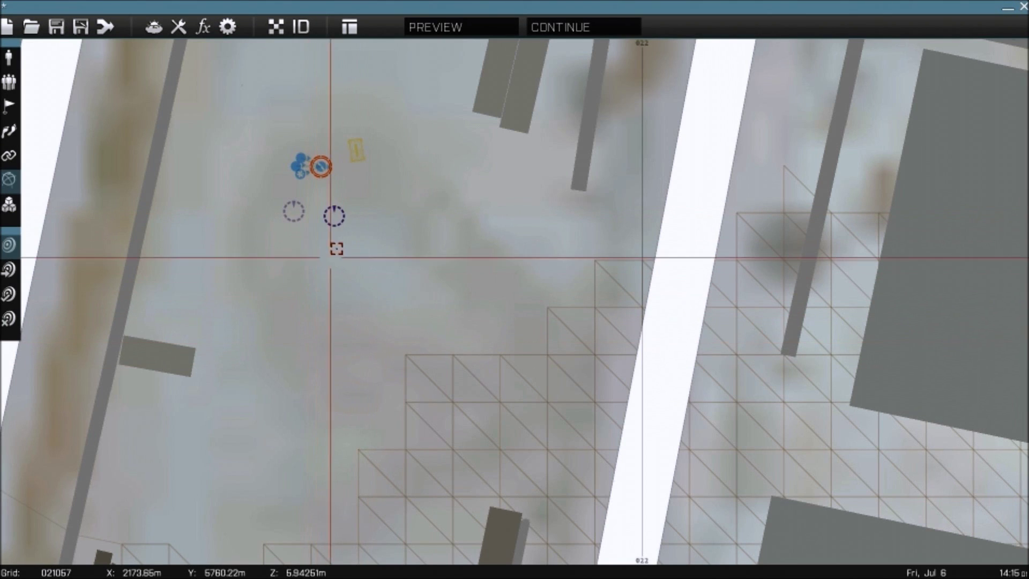
- Back in the Arma 3 editor, insert an empty-side Hunter [Blue] from the Cars class just south of the squad
click(8, 57)
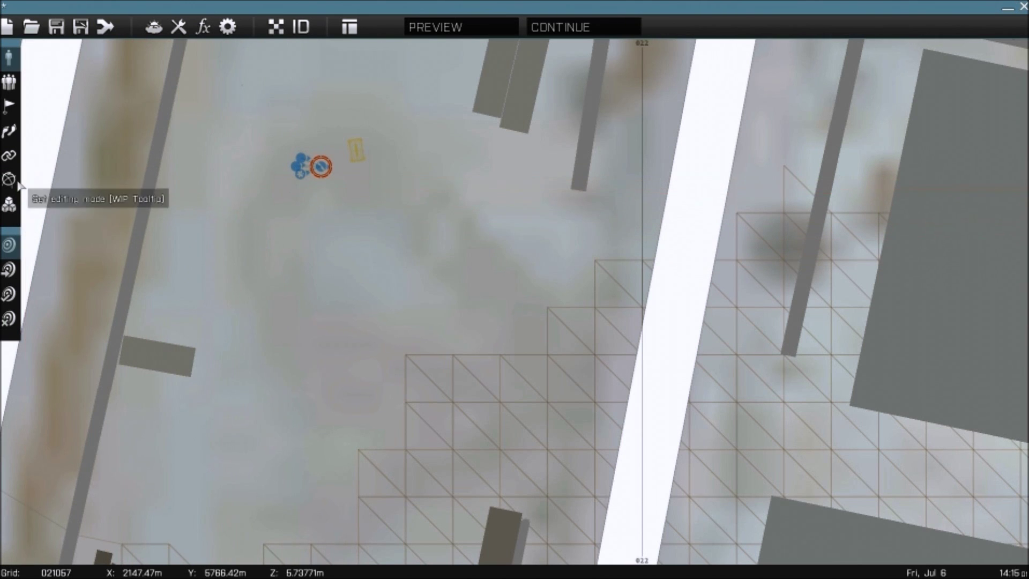
scroll(278, 255, down, 2)
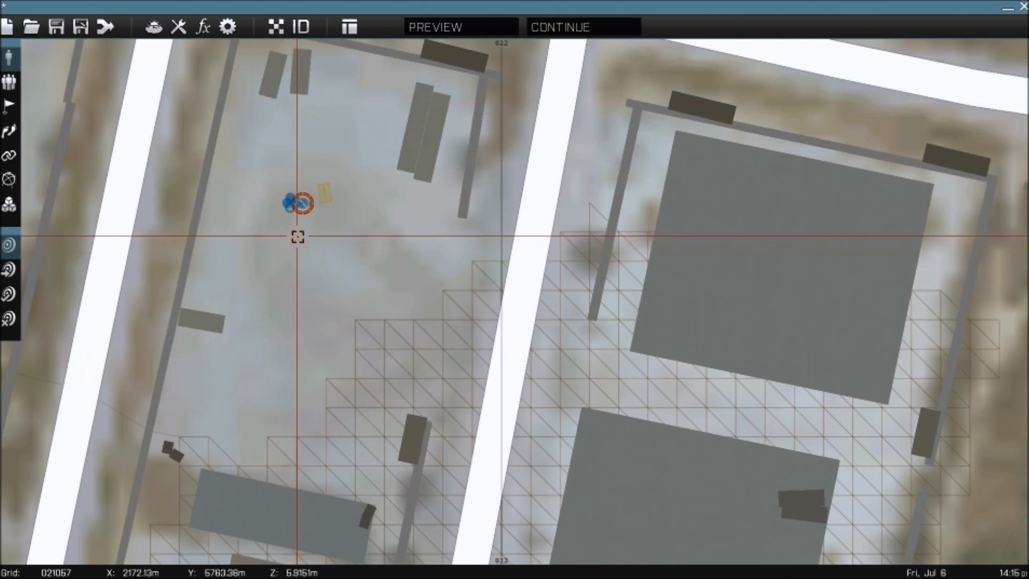
double_click(311, 194)
click(316, 134)
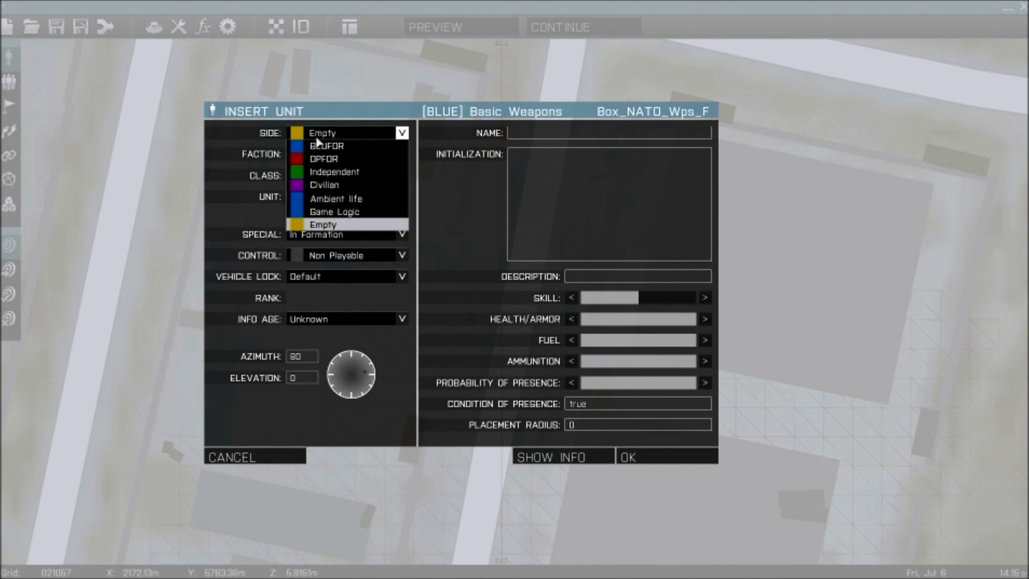
click(332, 224)
click(308, 177)
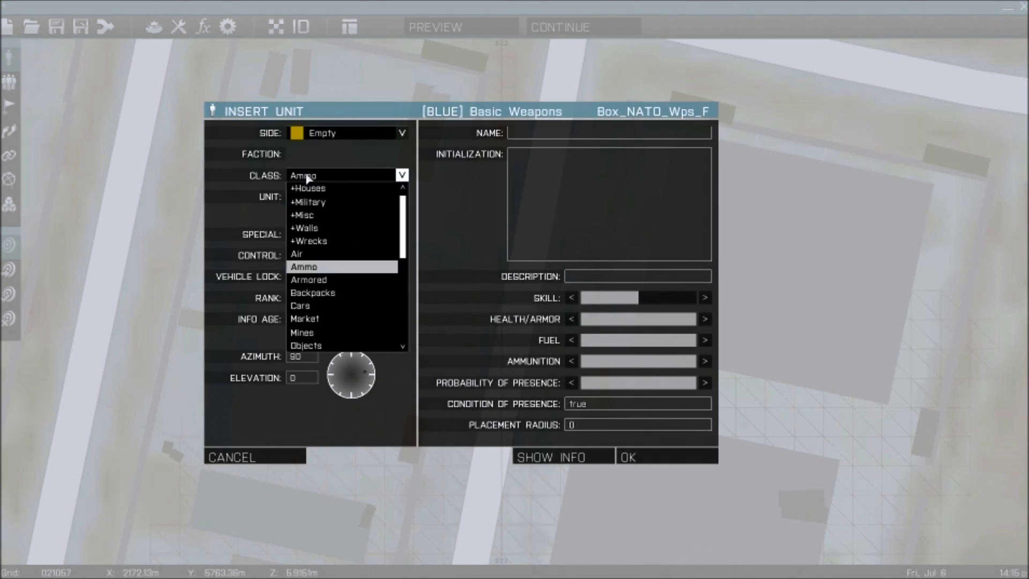
click(314, 306)
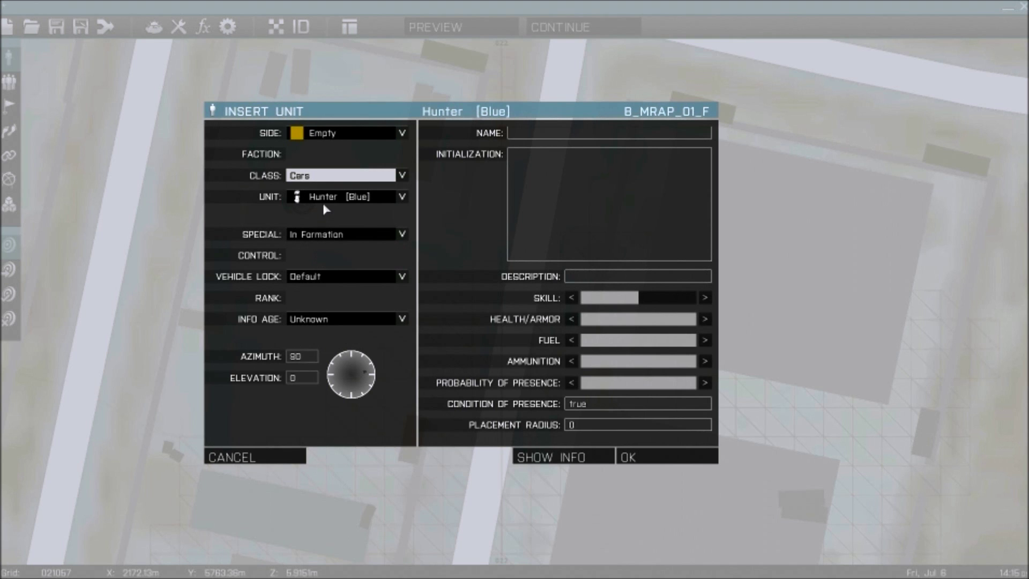
click(618, 458)
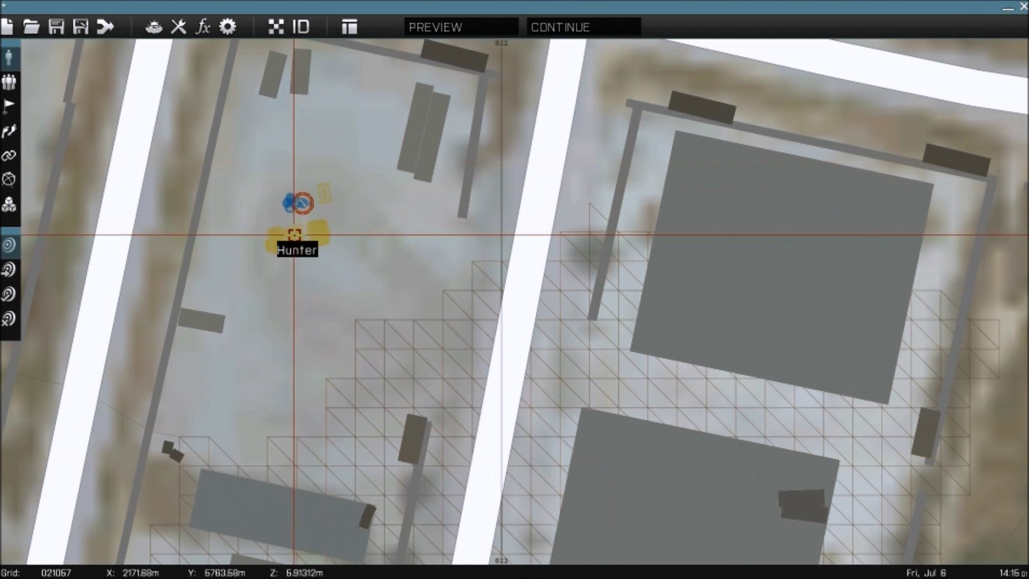
- Shift the Hunter slightly southwest so it stands clear of the squad
drag(284, 225, 262, 234)
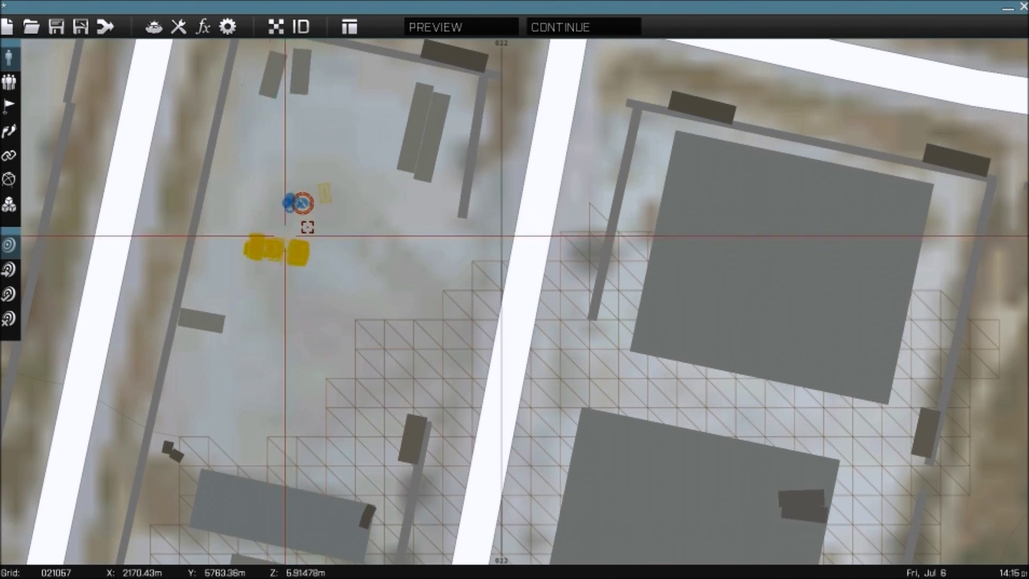
scroll(313, 215, up, 3)
scroll(230, 348, down, 2)
scroll(201, 416, down, 1)
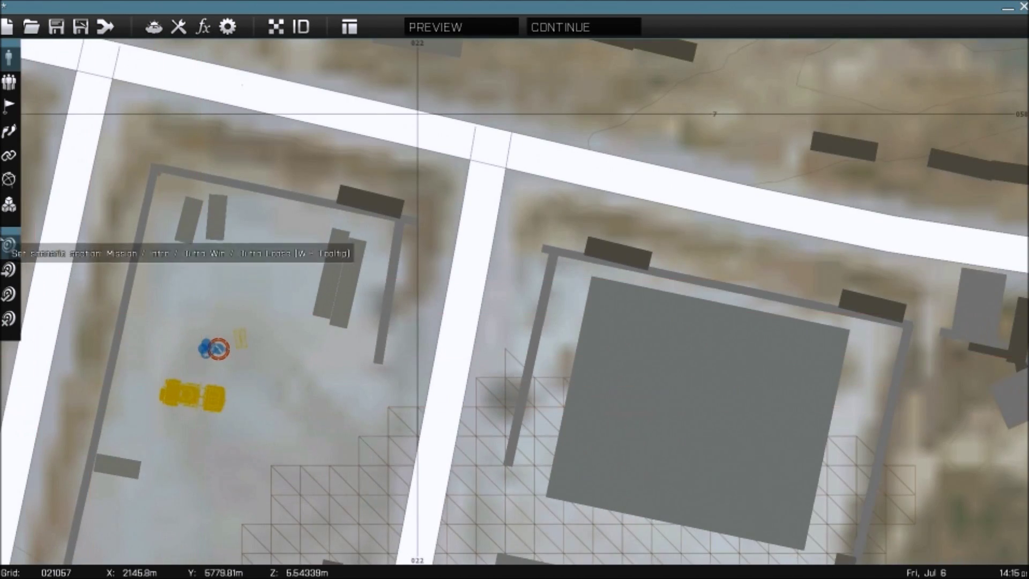
- Switch to marker editing and examine the respawn marker's position relative to the squad, crate and Hunter
click(9, 181)
scroll(234, 381, up, 2)
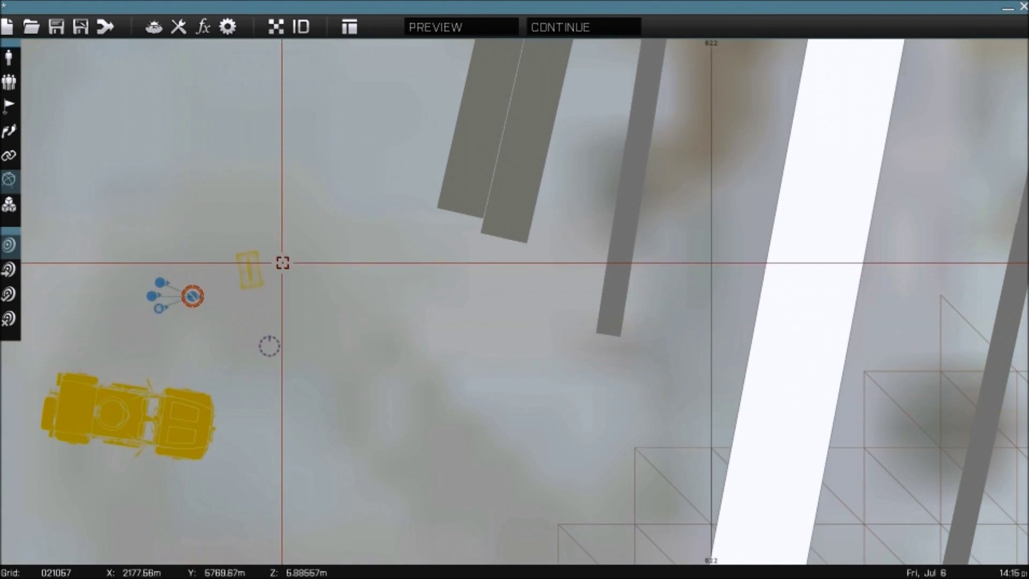
scroll(344, 307, down, 3)
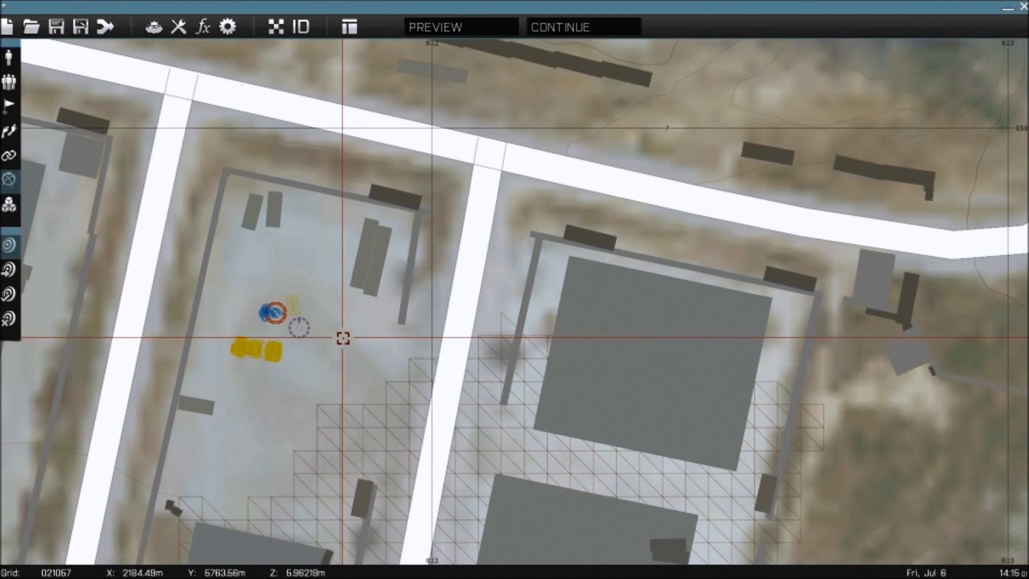
scroll(359, 351, up, 1)
scroll(355, 349, up, 2)
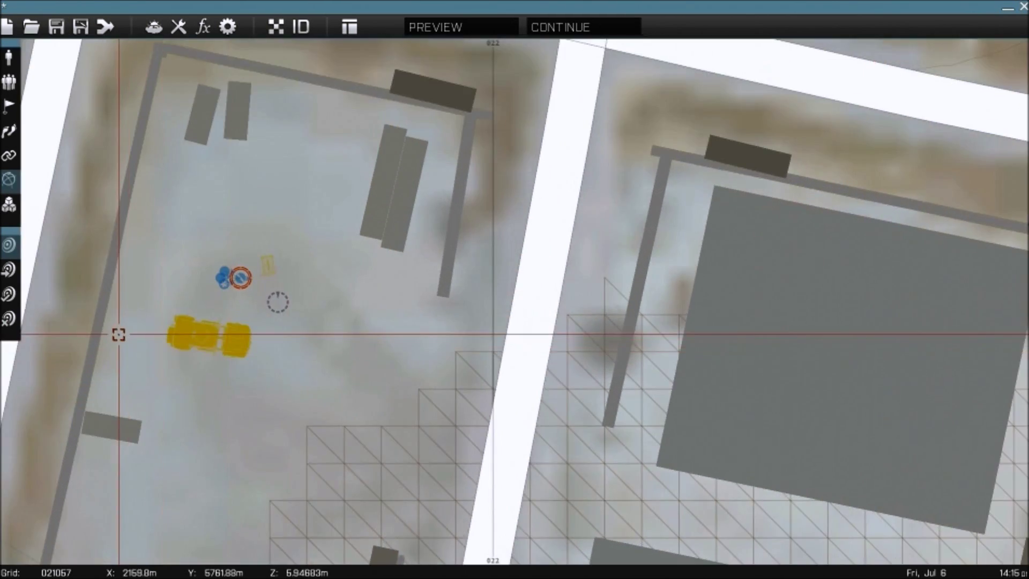
scroll(499, 363, down, 2)
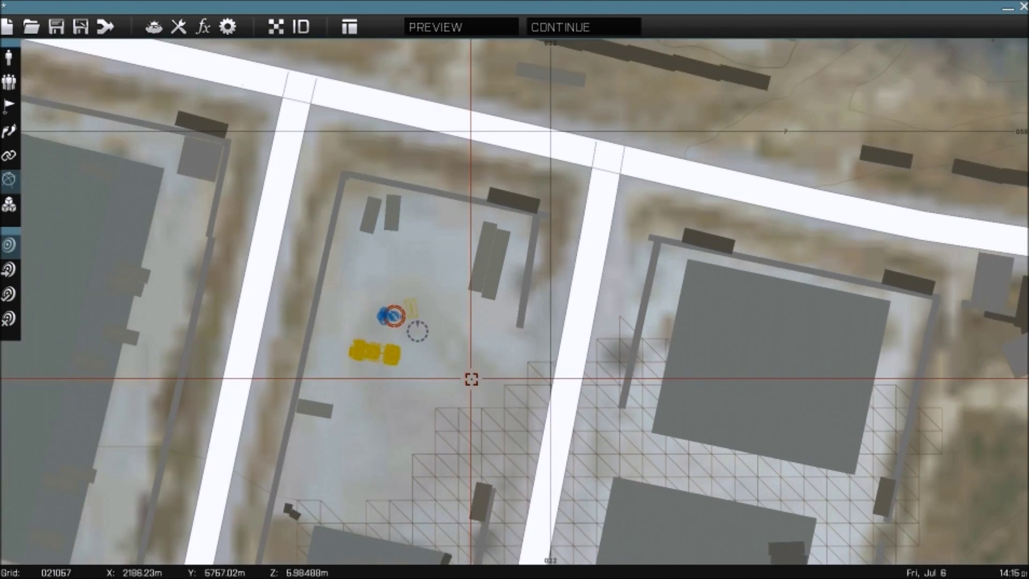
scroll(365, 392, up, 2)
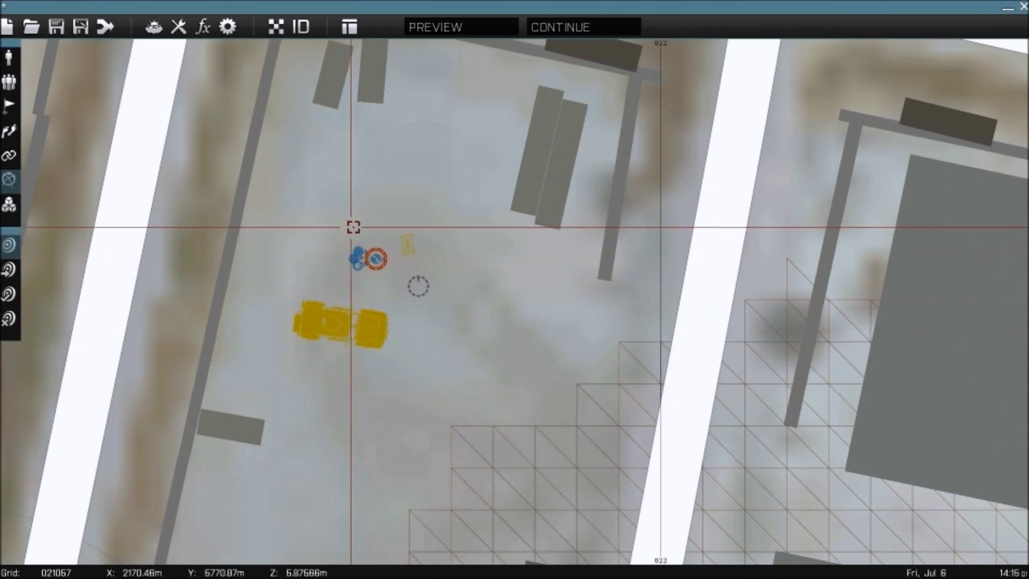
- Examine the terrain east of Stratis Air Base, focusing on the small walled compound on the hill
scroll(257, 320, down, 3)
right_drag(584, 318, 229, 226)
scroll(228, 225, down, 2)
right_drag(471, 350, 562, 312)
scroll(387, 322, down, 1)
scroll(386, 322, down, 1)
right_drag(714, 326, 589, 342)
scroll(437, 345, down, 2)
right_drag(471, 354, 779, 315)
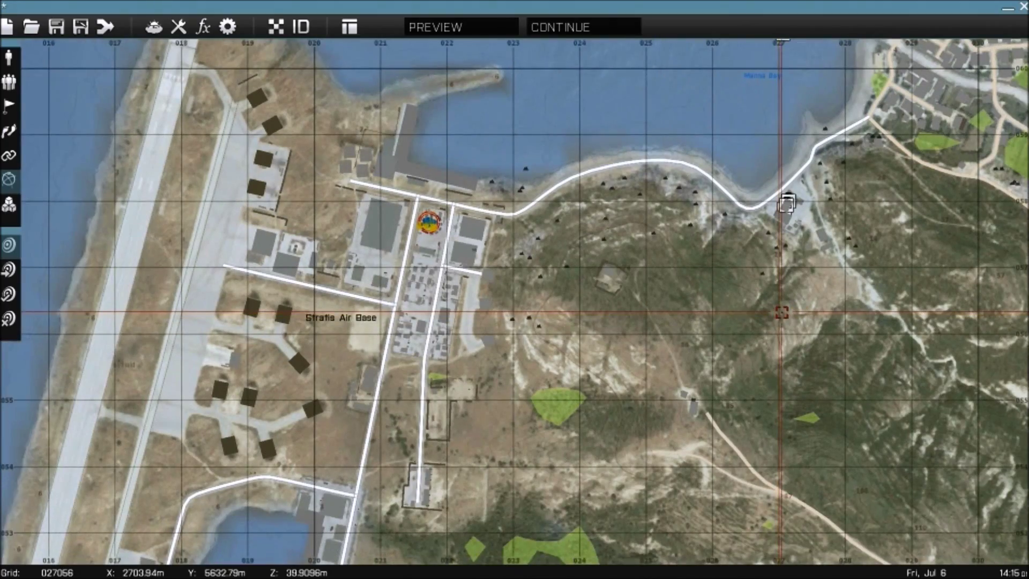
scroll(781, 312, up, 1)
scroll(587, 331, up, 5)
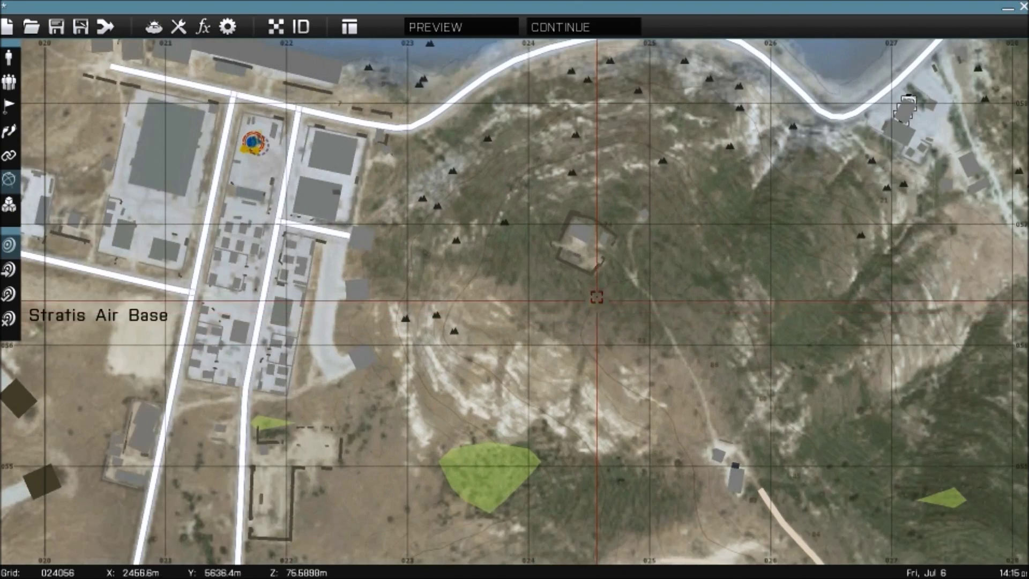
scroll(590, 232, down, 3)
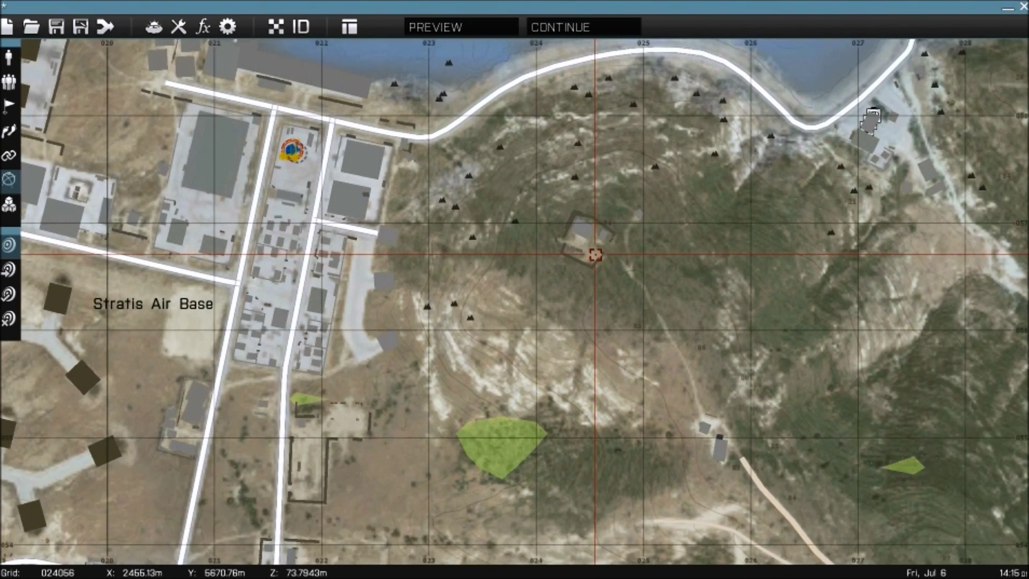
scroll(592, 255, down, 2)
scroll(584, 268, up, 6)
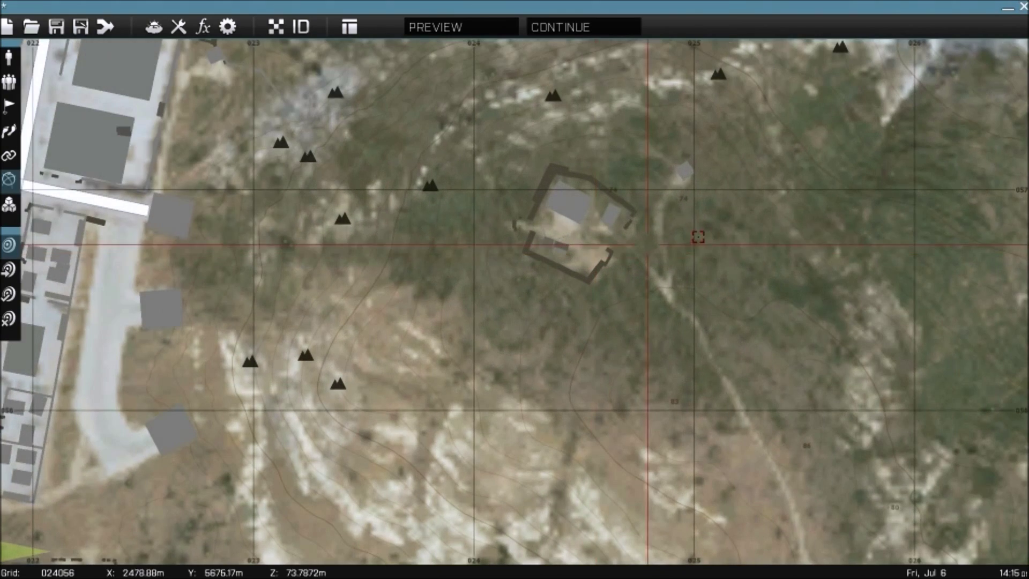
right_drag(191, 309, 193, 384)
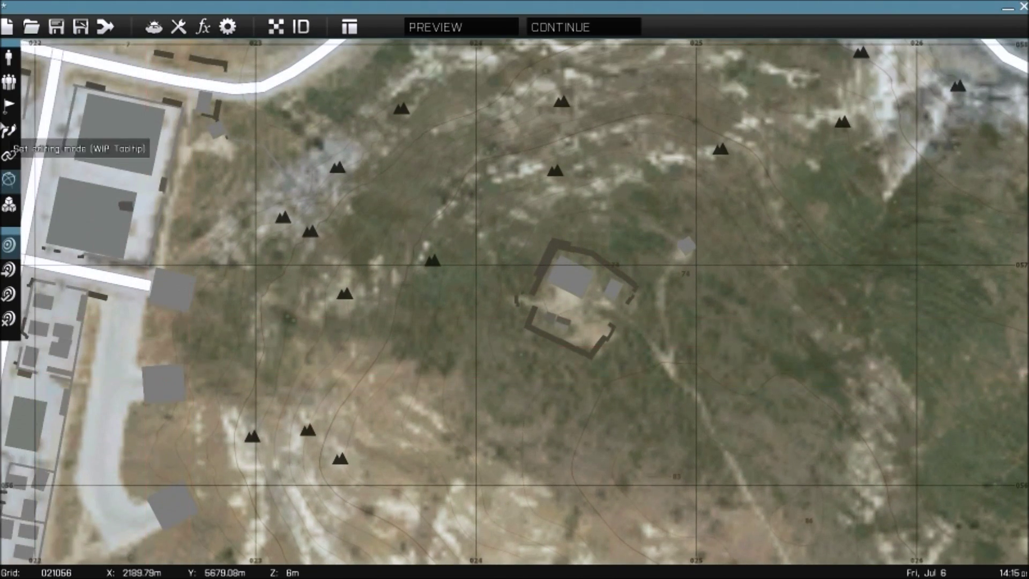
- Start a new unit just east of the walled compound with side OPFOR, faction Red and class Men
double_click(631, 327)
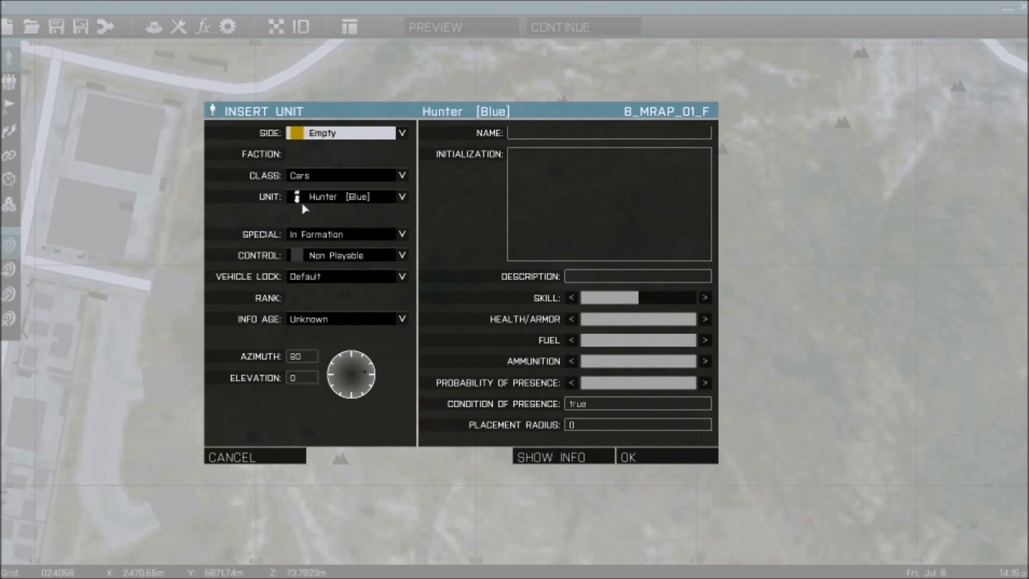
click(327, 133)
click(324, 158)
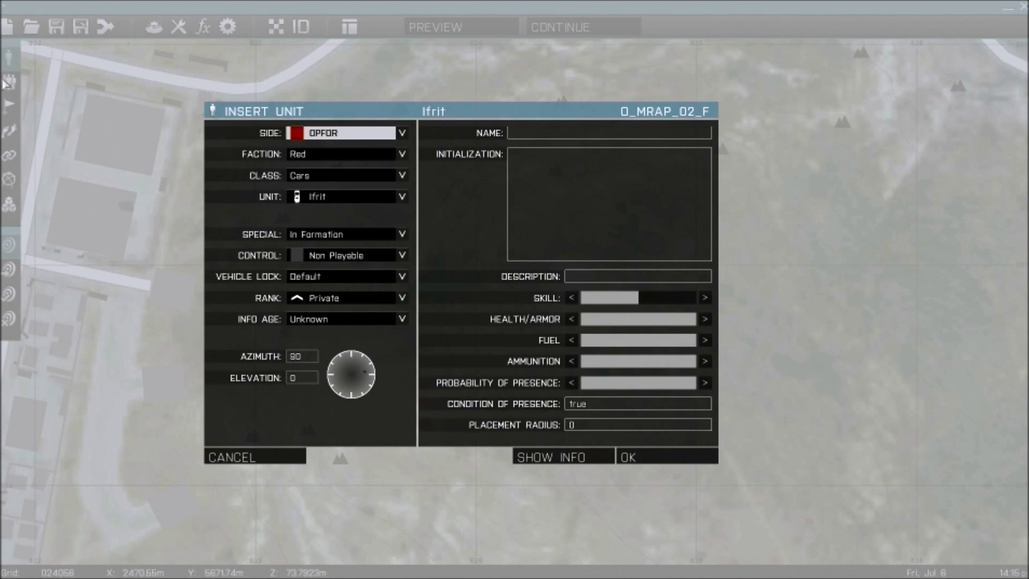
click(297, 197)
click(311, 175)
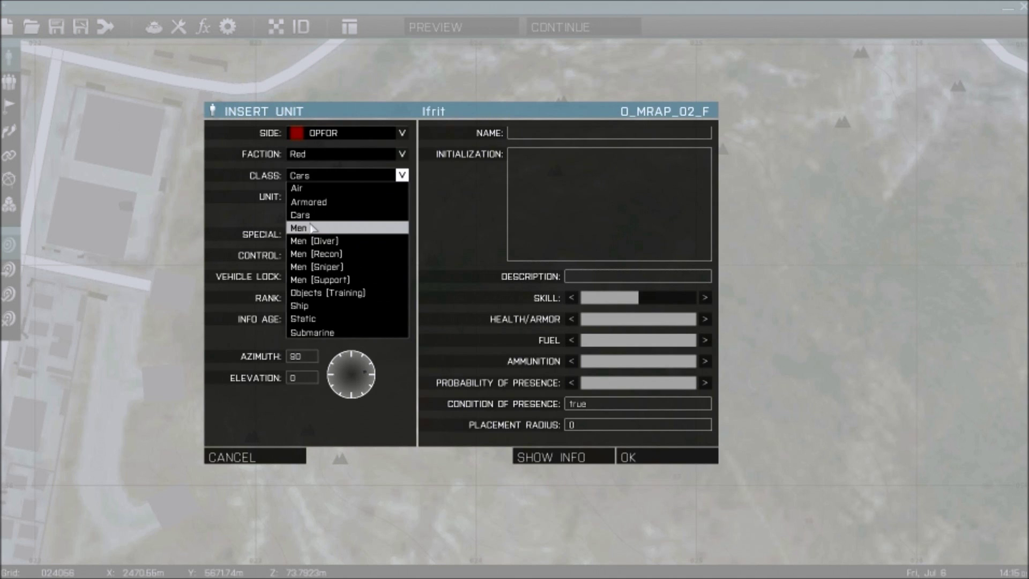
click(313, 225)
- Choose Officer as the OPFOR unit type and place it outside the compound's east side
click(317, 200)
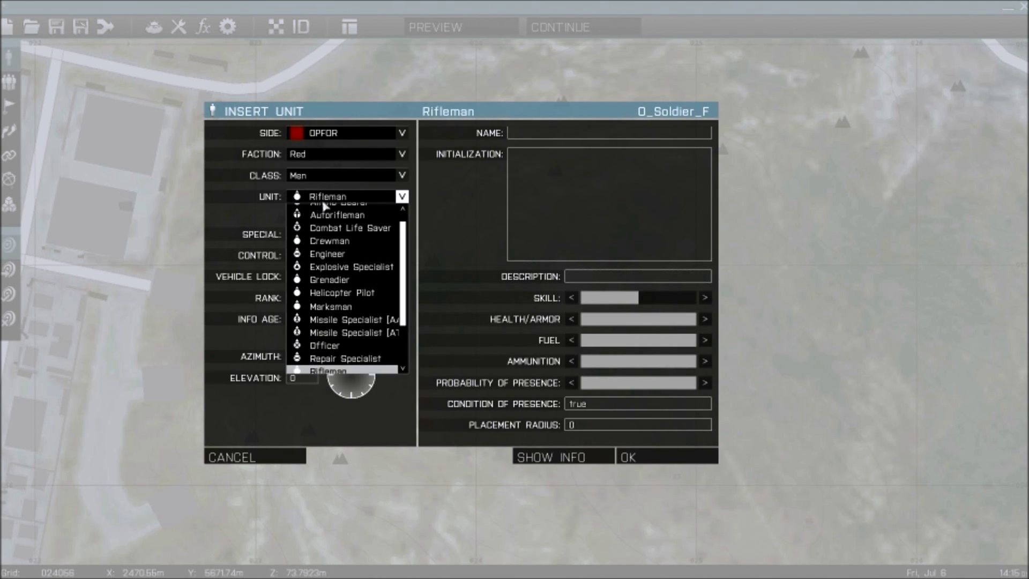
scroll(331, 279, up, 1)
scroll(343, 238, down, 5)
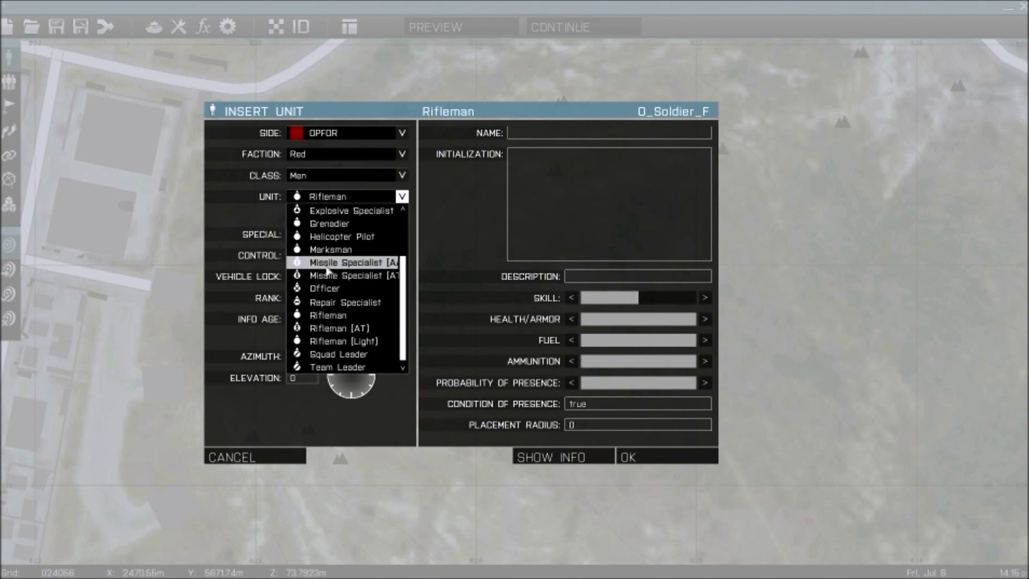
scroll(328, 265, up, 5)
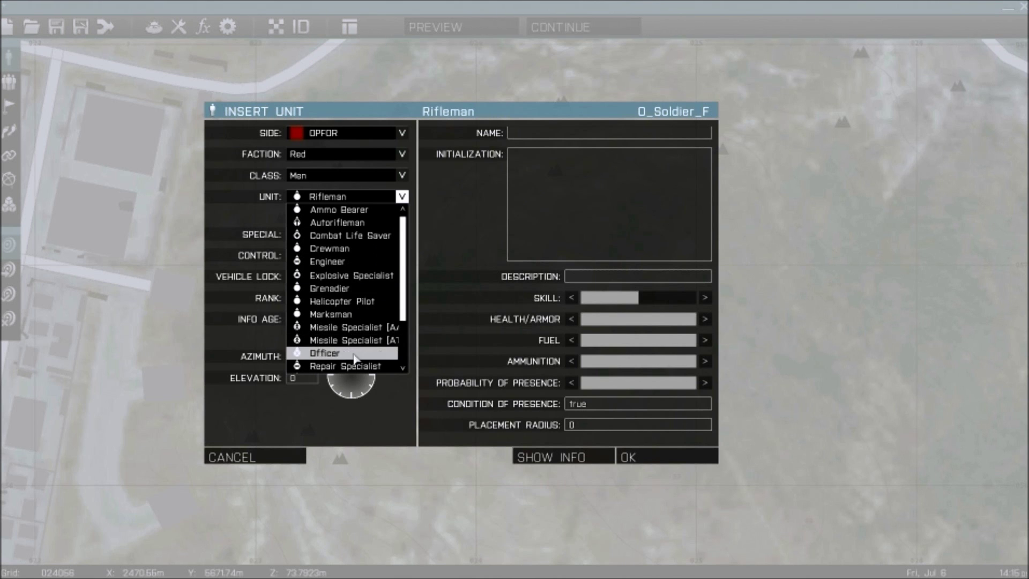
scroll(351, 354, down, 5)
click(369, 288)
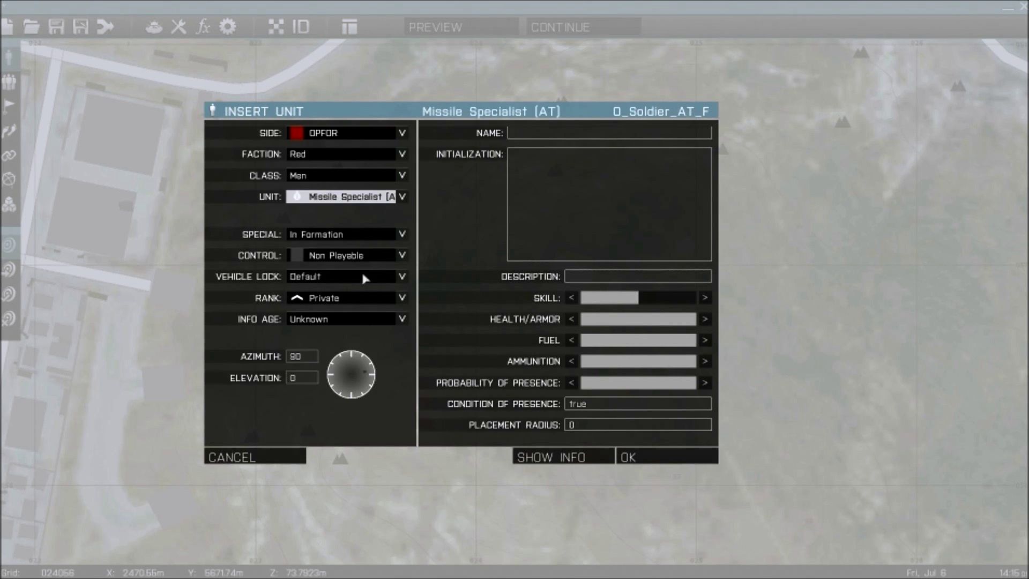
click(337, 195)
click(337, 294)
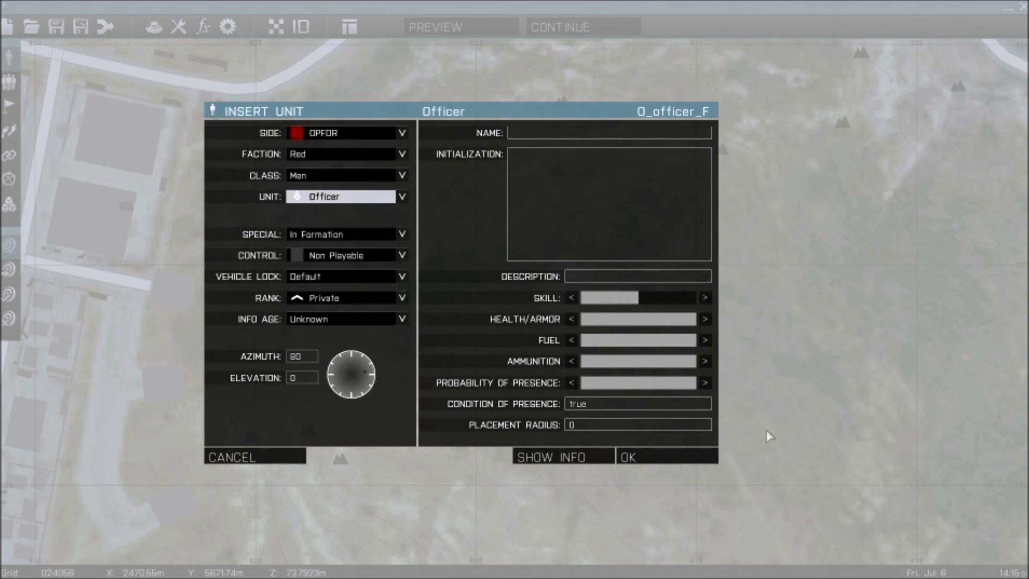
click(664, 458)
- Insert an OPFOR Ammo Bearer from the Men class just southwest of the Officer
scroll(631, 326, up, 5)
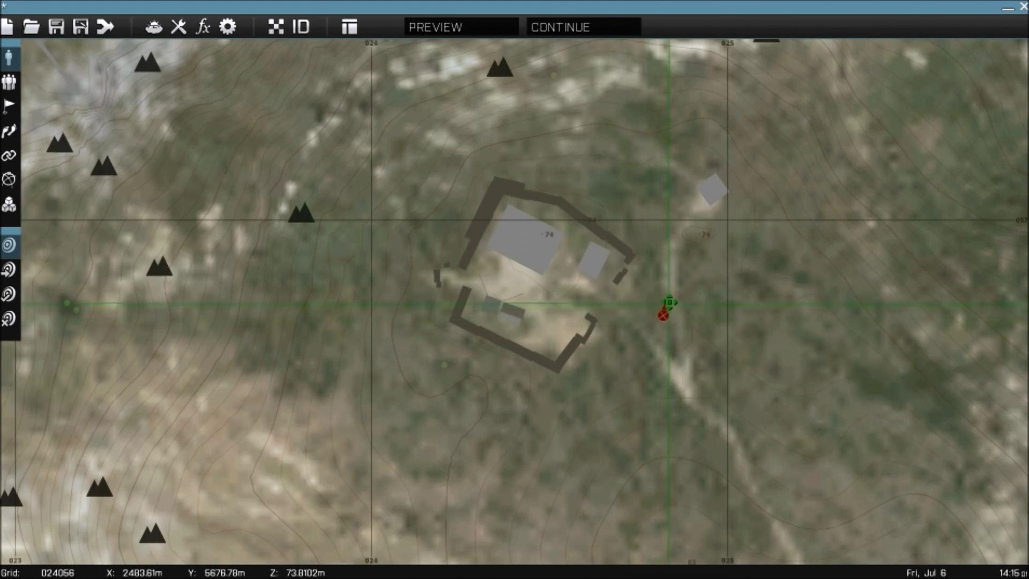
double_click(632, 327)
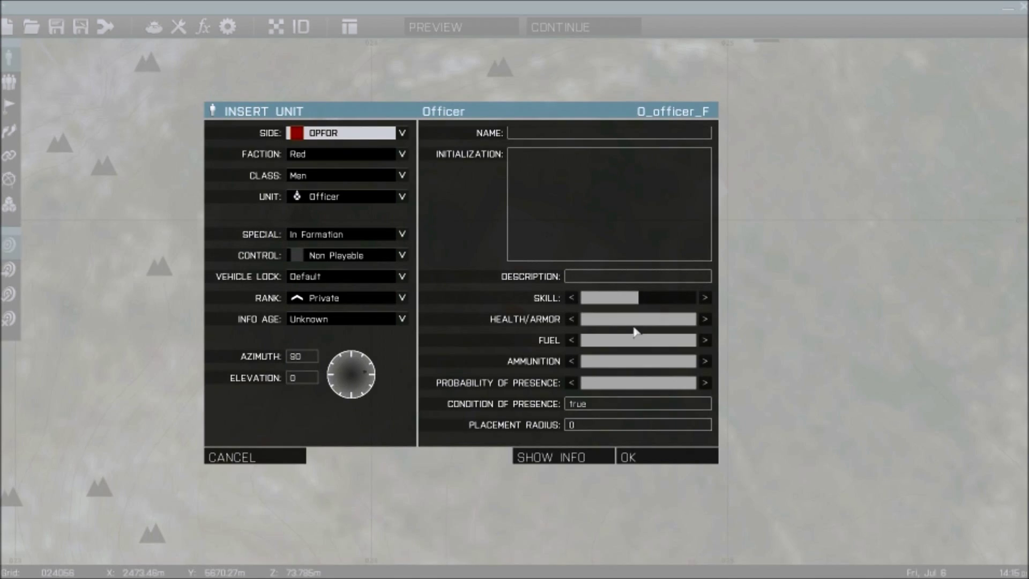
click(314, 172)
click(313, 172)
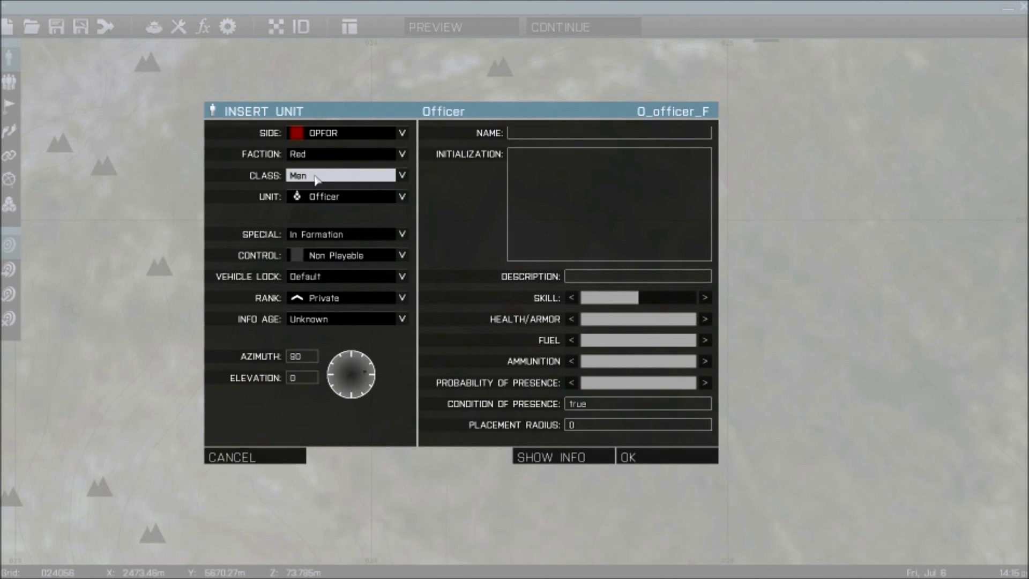
click(315, 199)
click(320, 210)
click(643, 457)
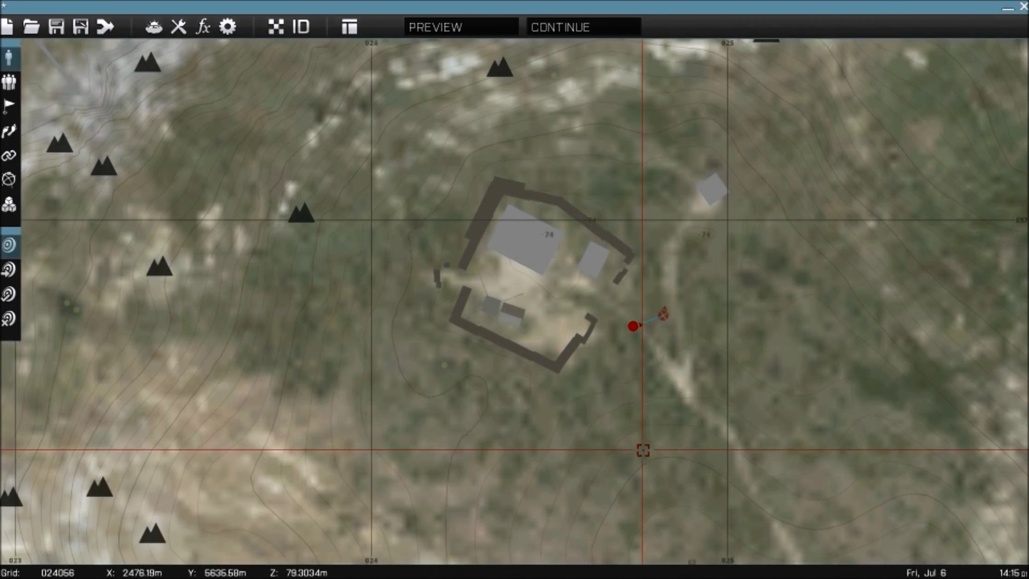
- Insert an OPFOR Marksman just south of the Officer, beside the Ammo Bearer
scroll(641, 429, up, 5)
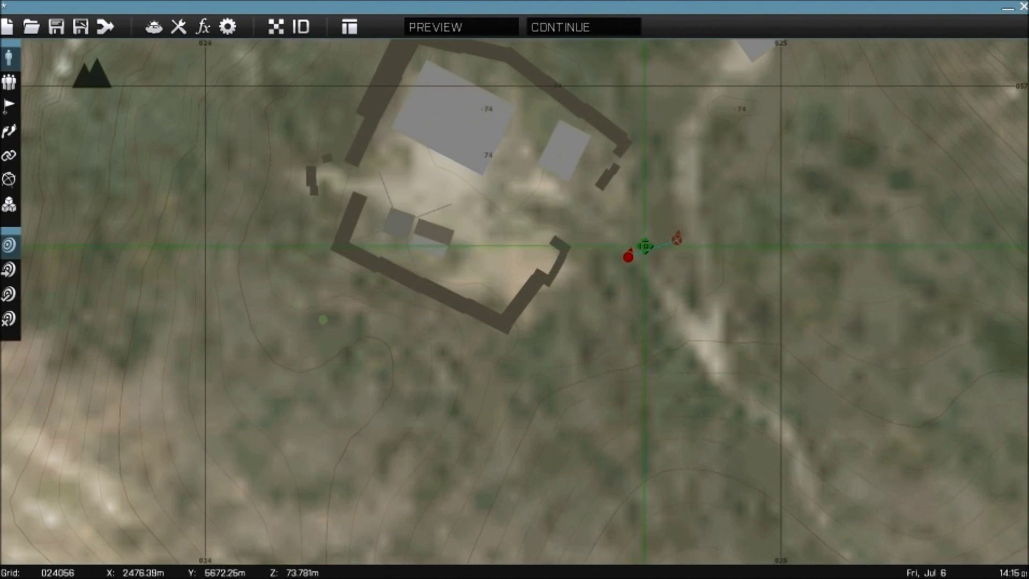
double_click(667, 274)
click(323, 199)
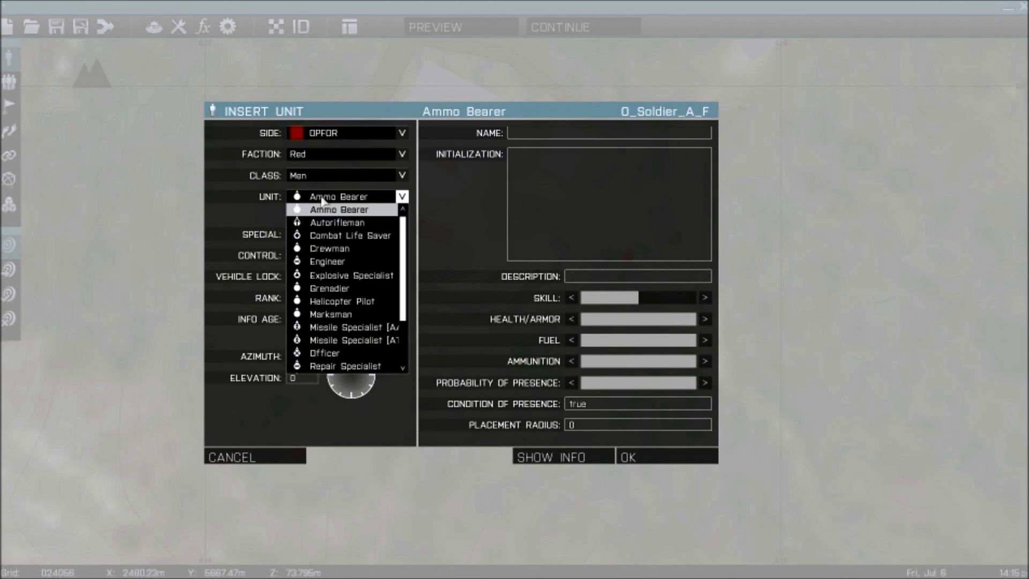
click(364, 315)
click(625, 456)
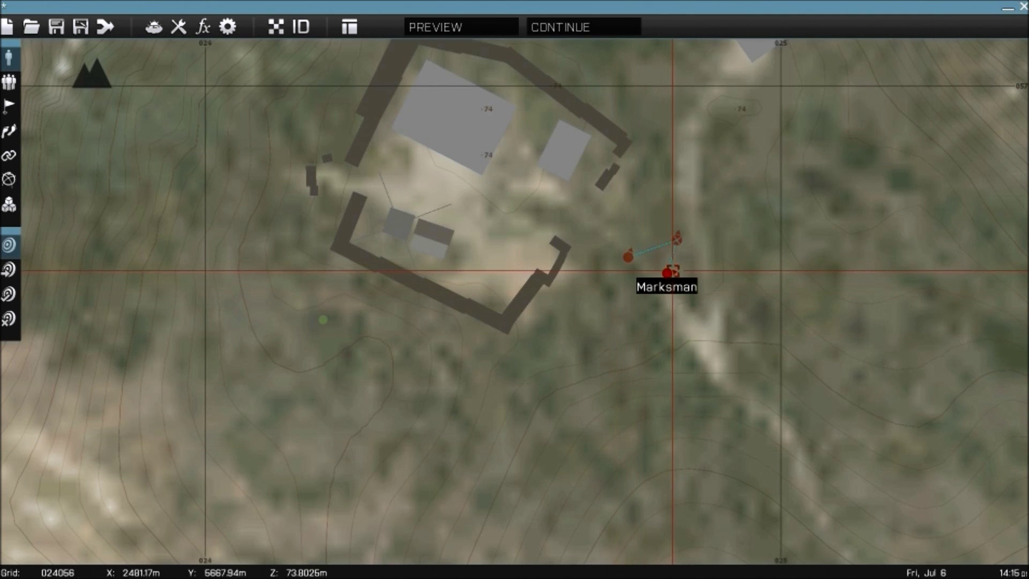
- Insert an OPFOR Rifleman (AT) just southeast of the Marksman to complete the enemy patrol group
scroll(672, 271, down, 3)
double_click(698, 286)
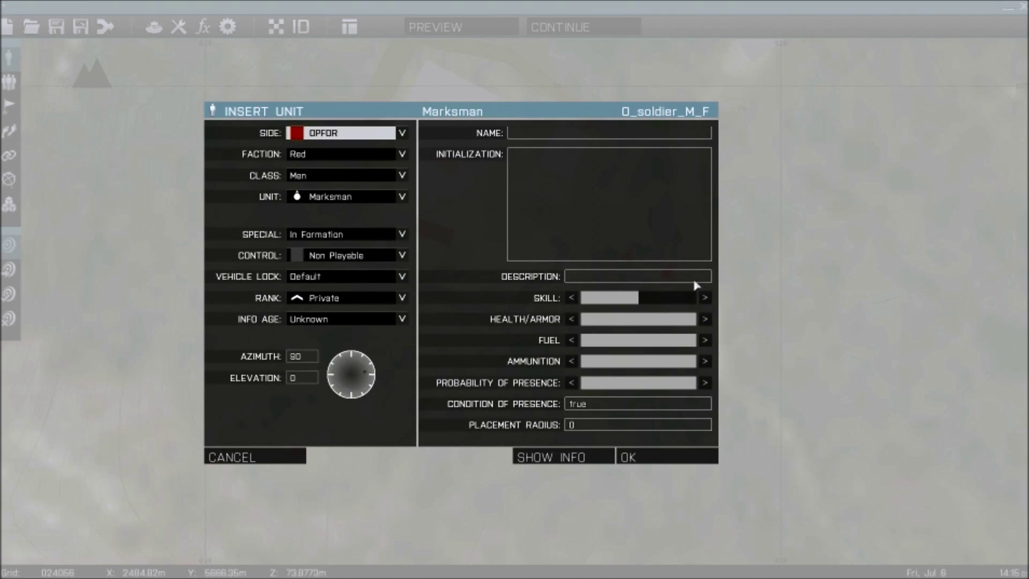
click(334, 200)
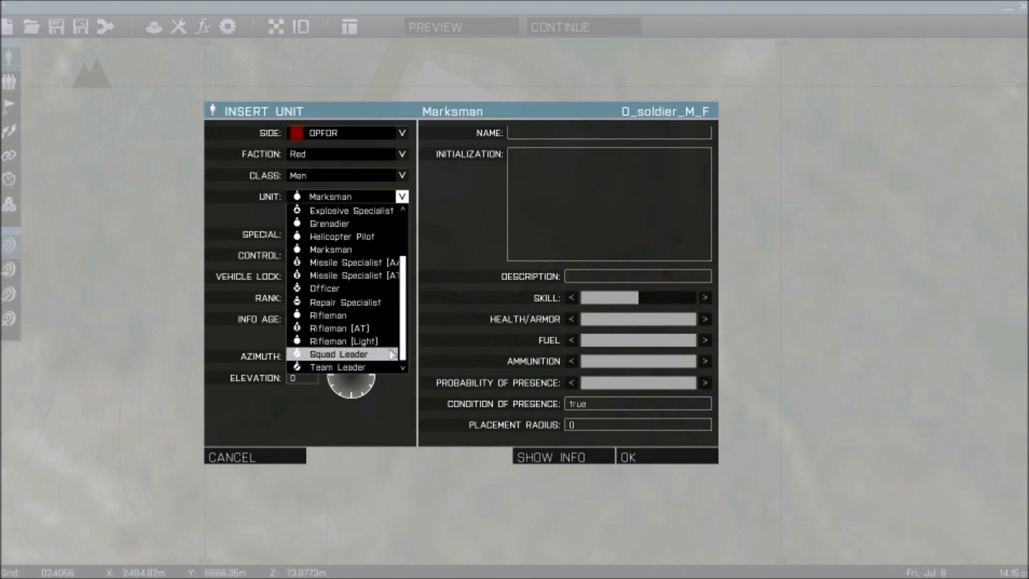
click(357, 324)
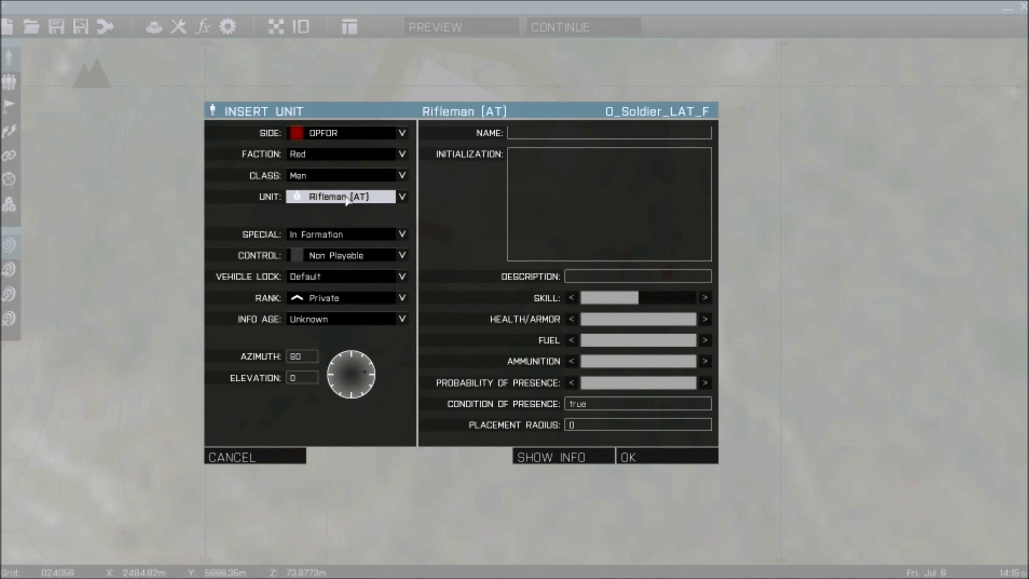
click(662, 458)
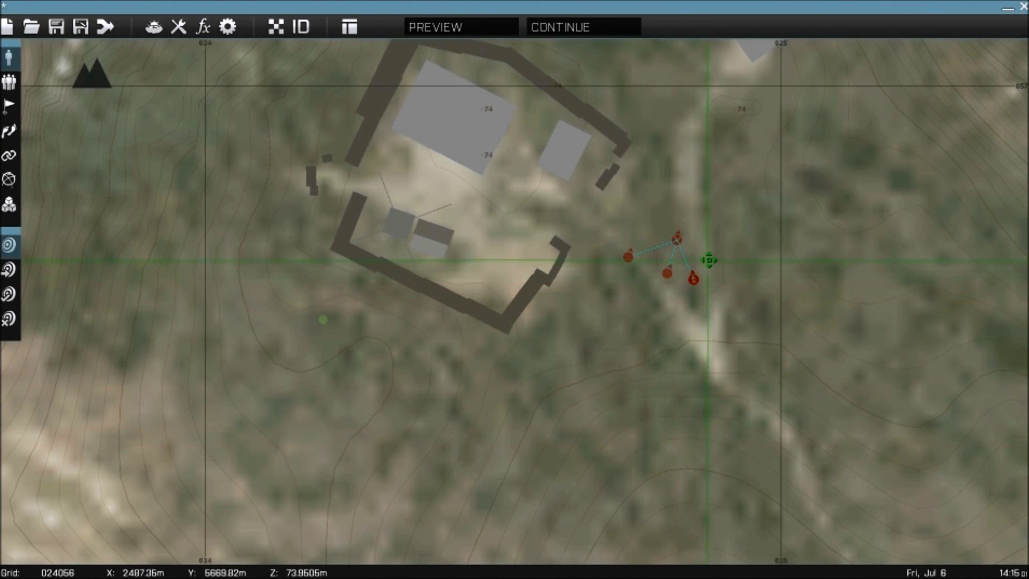
- Add a MOVE waypoint just north of the OPFOR Officer with speed Limited and behavior Safe
scroll(707, 260, down, 5)
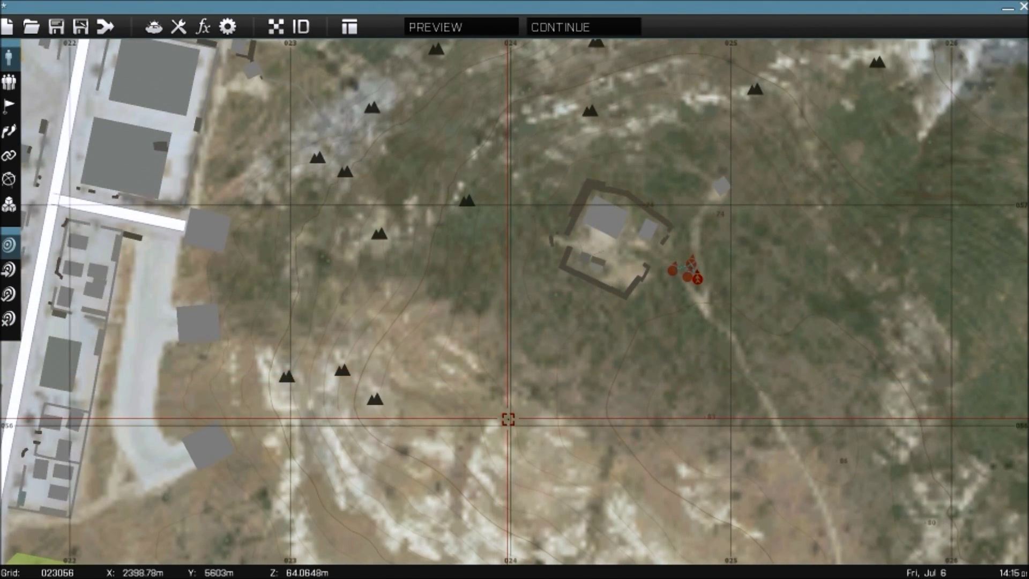
scroll(825, 282, up, 5)
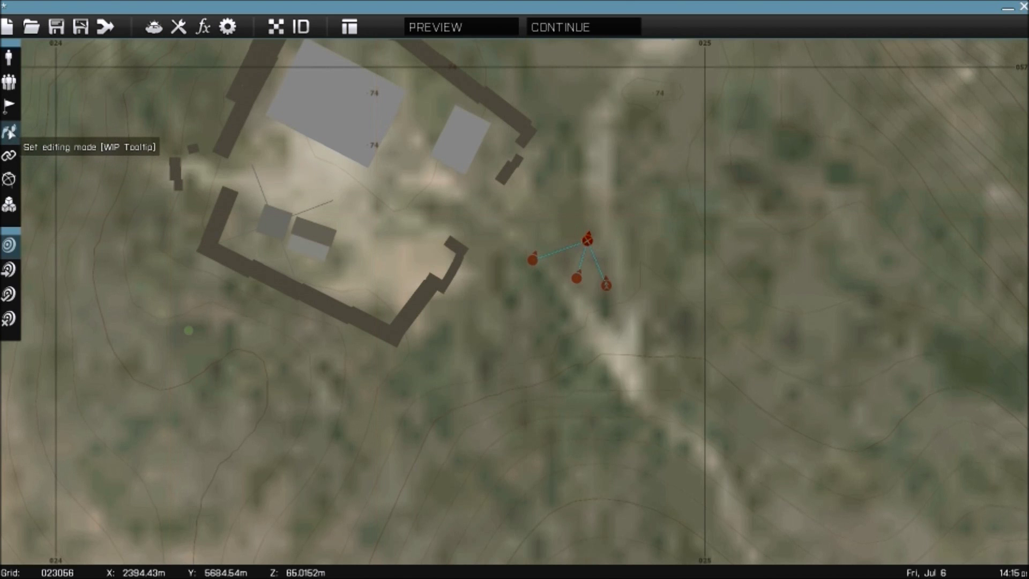
click(9, 132)
double_click(592, 203)
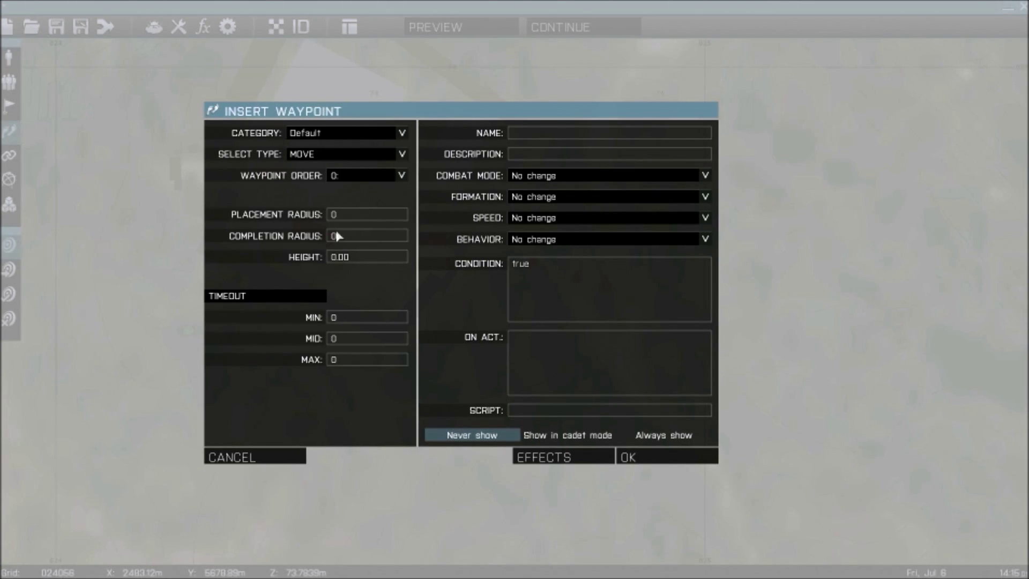
click(529, 219)
click(542, 239)
click(545, 241)
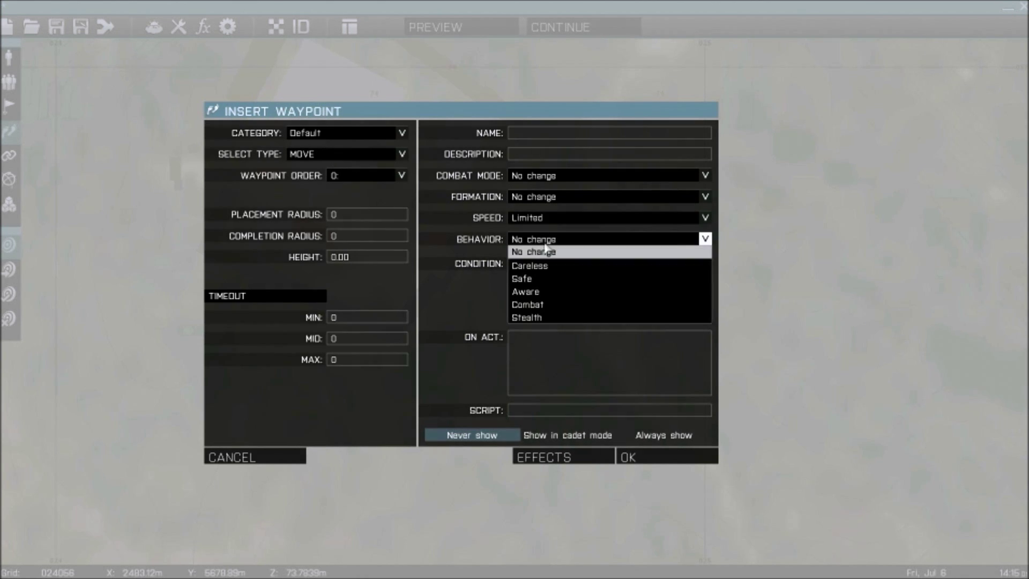
click(531, 278)
click(674, 462)
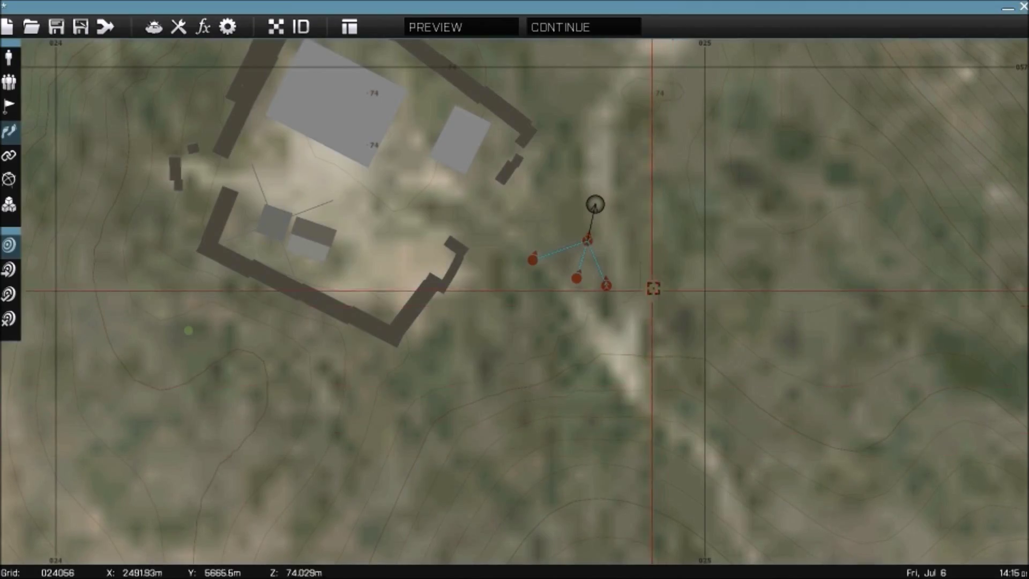
- Add a second patrol waypoint with default settings farther north along the track east of the compound
scroll(654, 287, up, 4)
scroll(670, 344, down, 3)
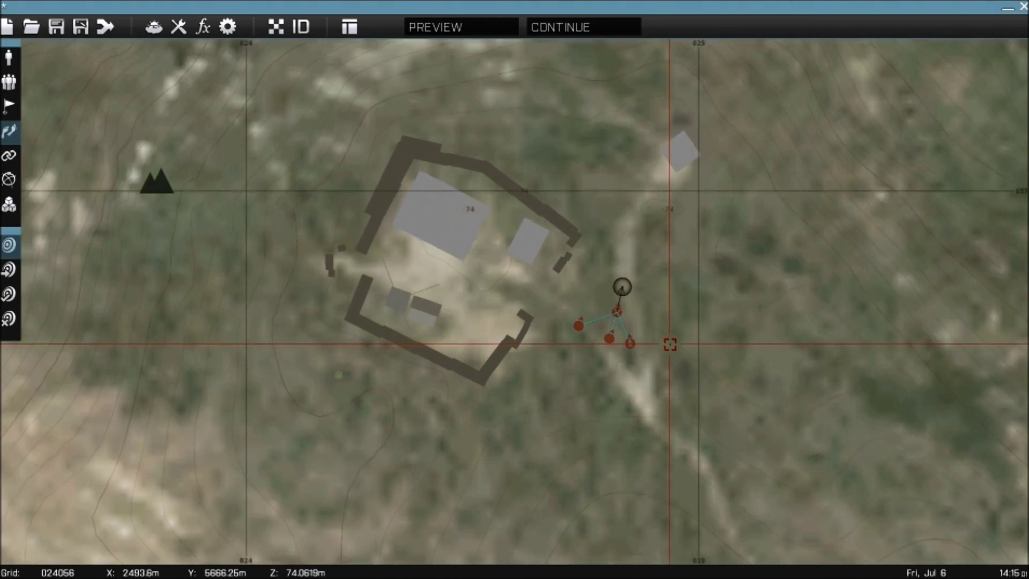
scroll(668, 341, up, 2)
scroll(691, 337, down, 2)
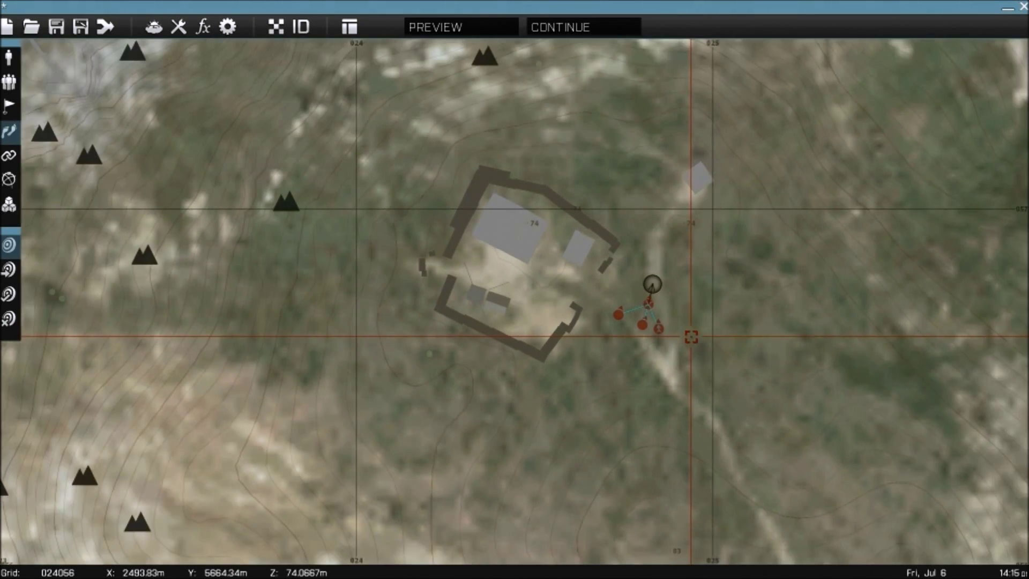
scroll(690, 337, up, 3)
scroll(691, 336, down, 2)
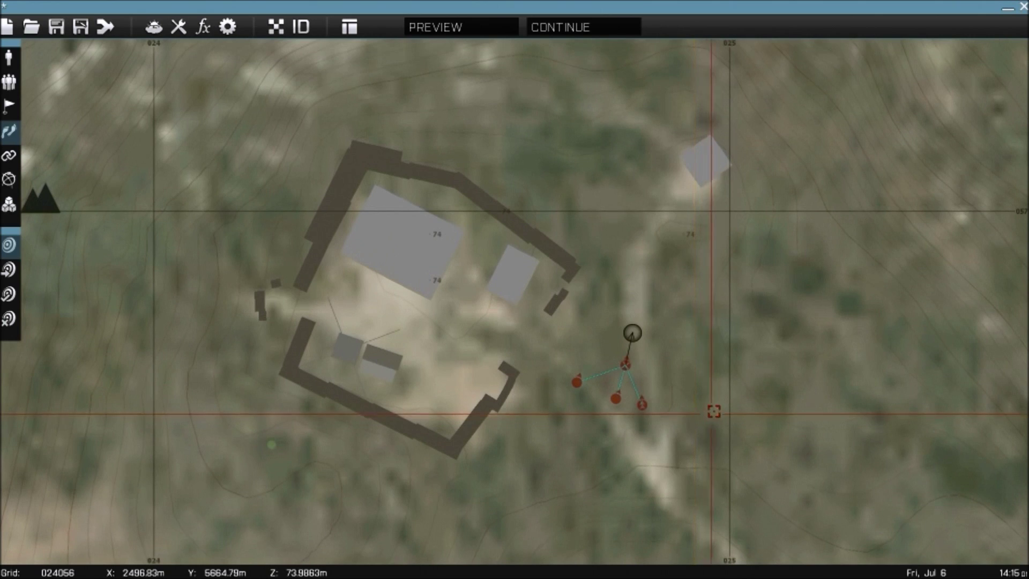
double_click(654, 241)
click(695, 464)
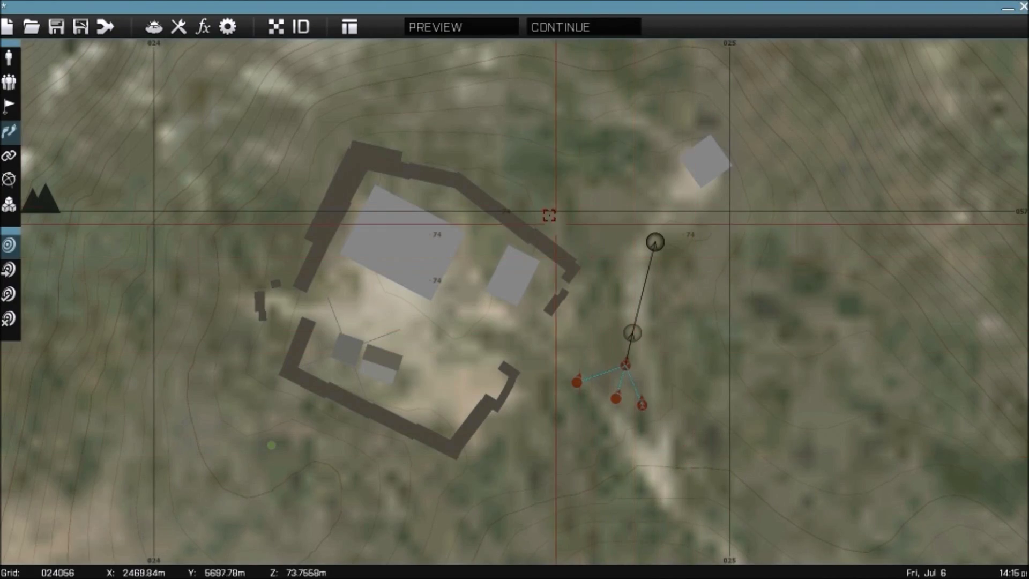
- Extend the patrol route with two default waypoints, one northeast and one northwest of the compound
double_click(483, 115)
click(622, 458)
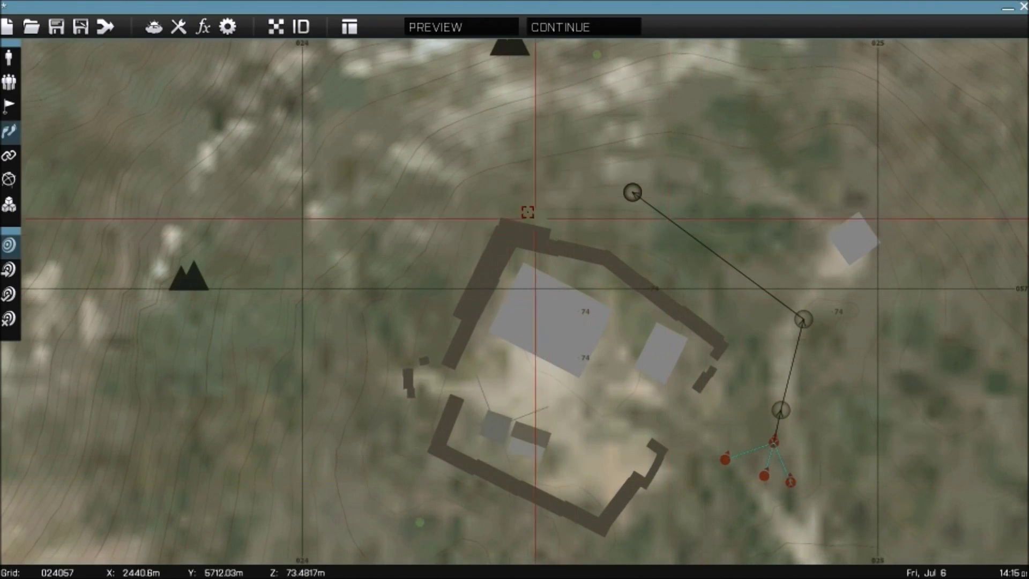
double_click(420, 154)
click(653, 463)
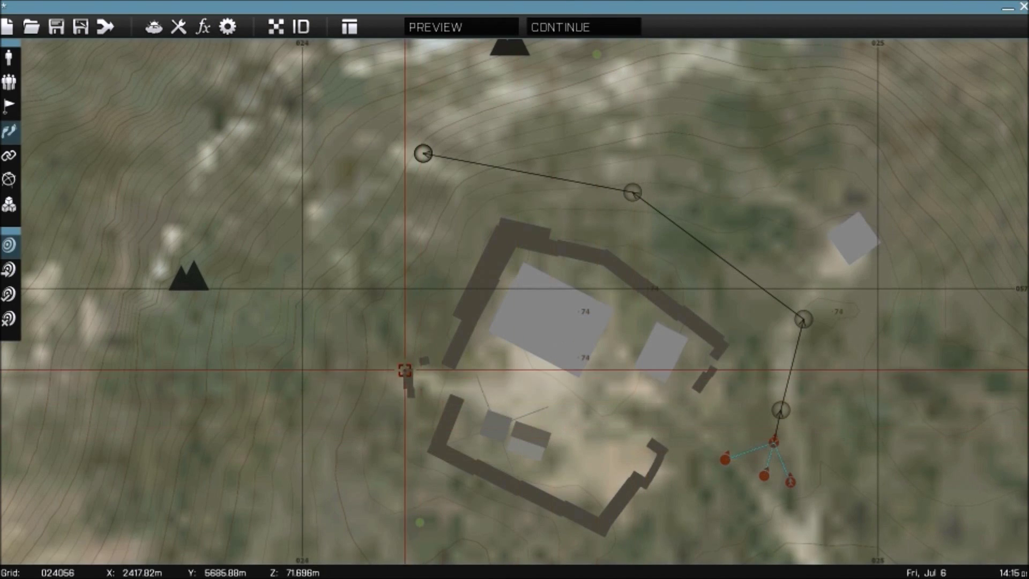
- Extend the patrol route with three default waypoints, one west, one southwest and one southeast of the compound
double_click(358, 410)
click(664, 460)
drag(423, 154, 479, 161)
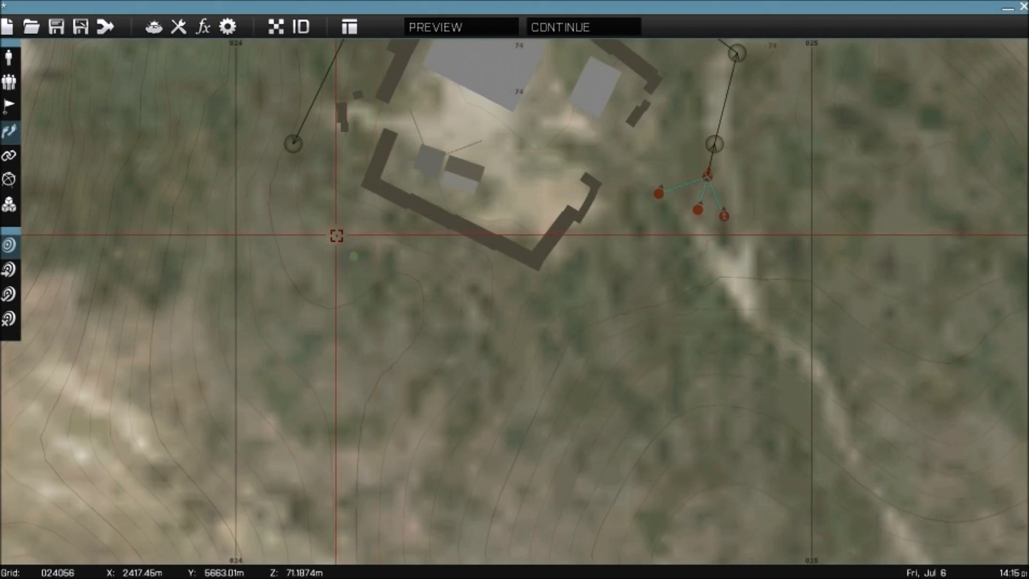
double_click(338, 234)
click(636, 450)
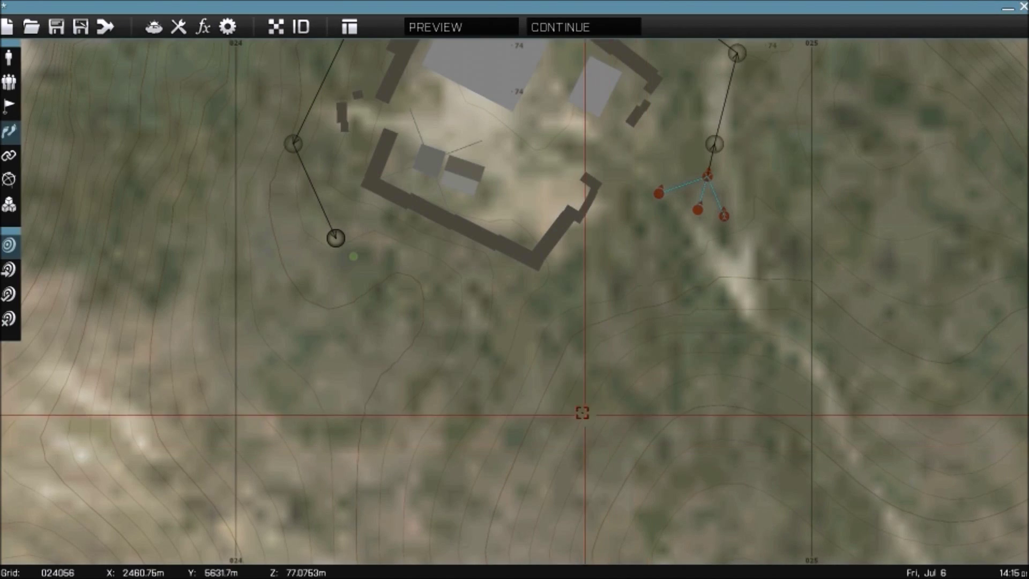
double_click(600, 324)
click(709, 461)
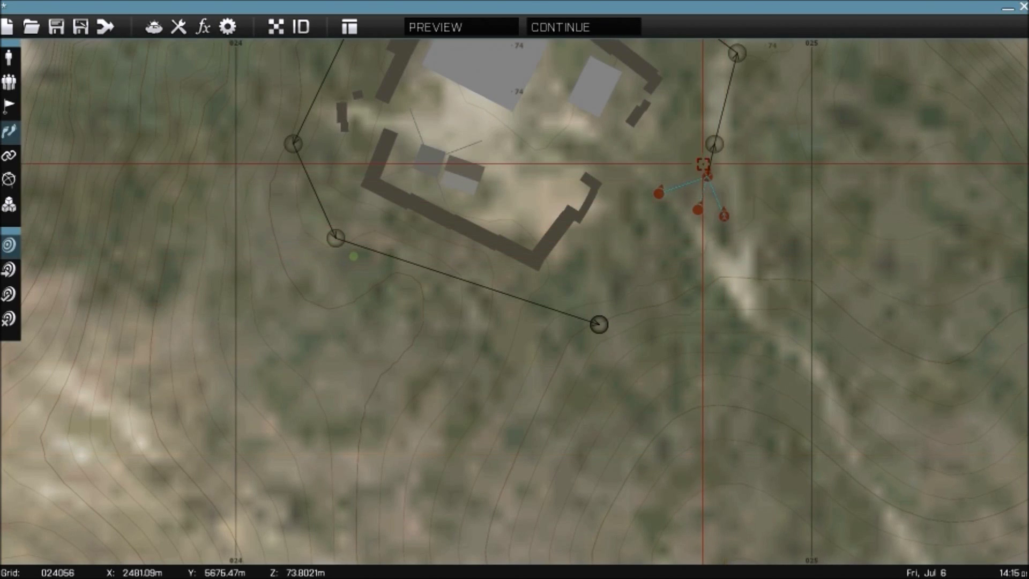
- Add a CYCLE waypoint beside the OPFOR Officer and move it onto the Officer to close the patrol loop
double_click(695, 164)
click(330, 156)
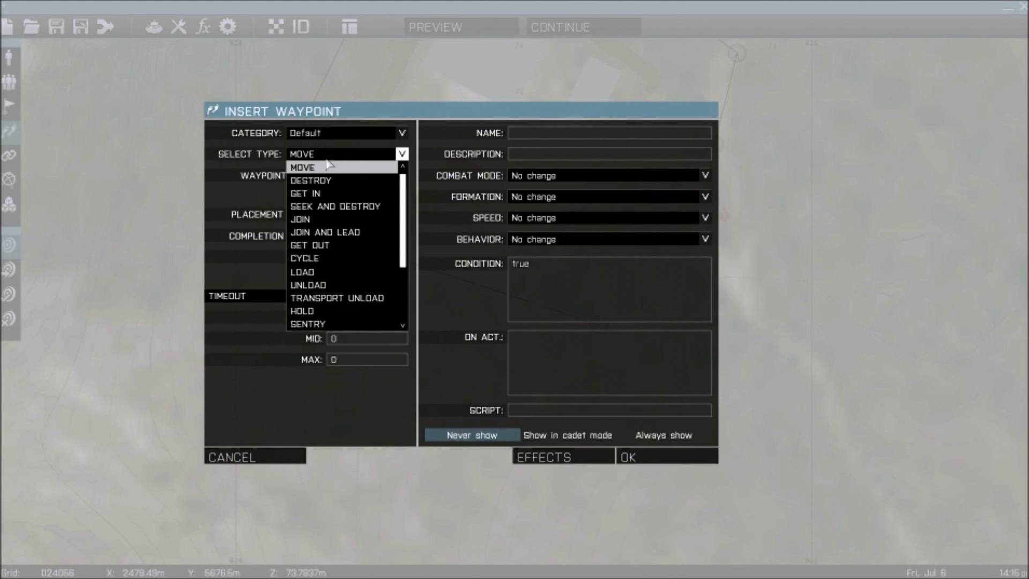
click(338, 259)
click(628, 457)
scroll(652, 242, up, 2)
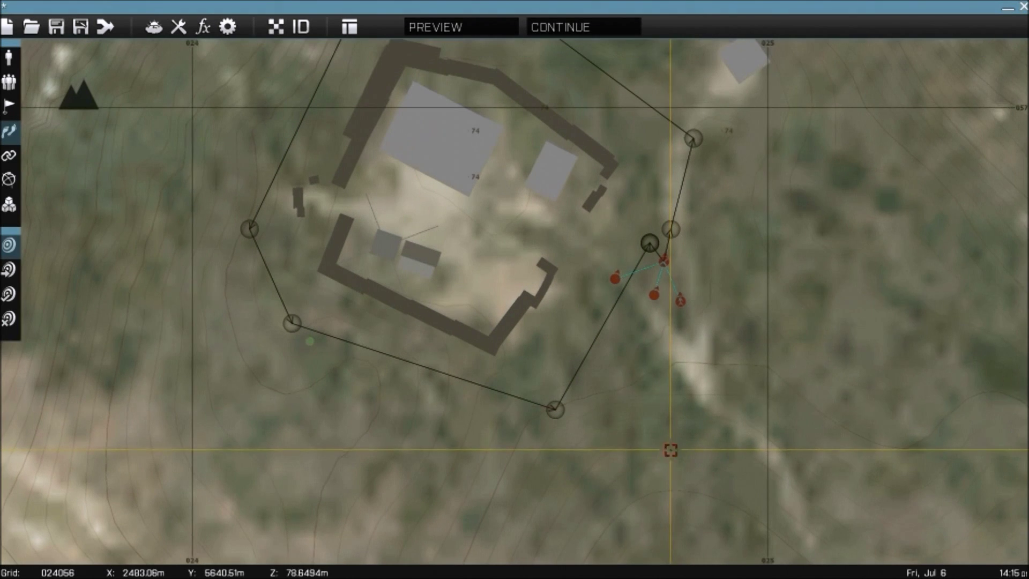
drag(653, 235, 665, 256)
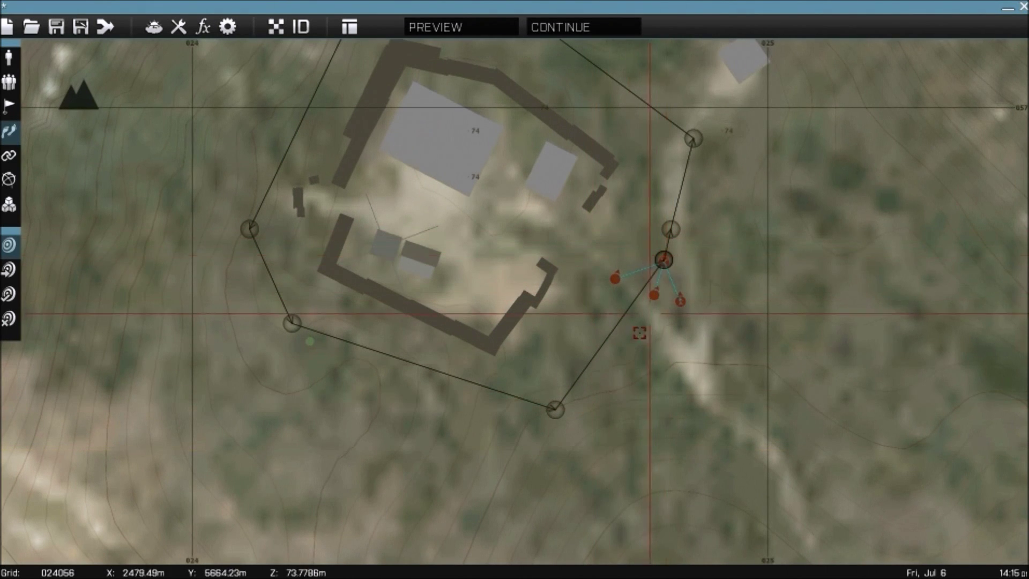
scroll(665, 263, down, 2)
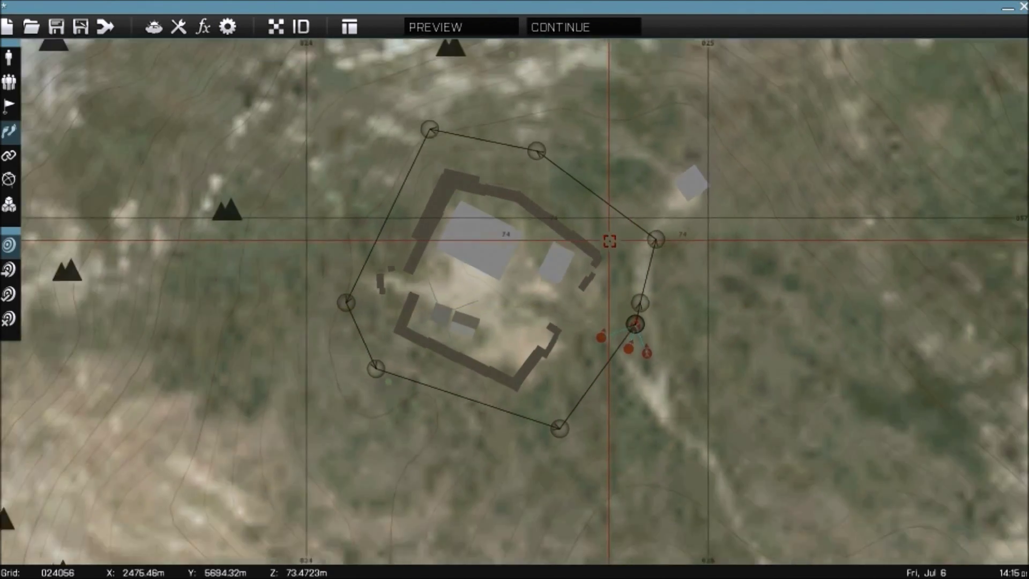
scroll(609, 241, down, 1)
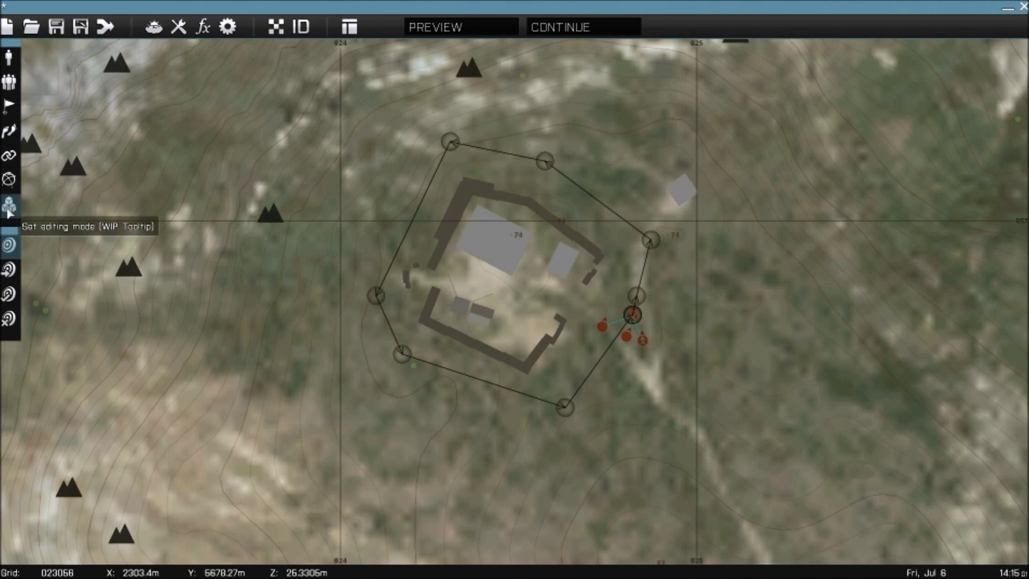
- Place an OPFOR Site module from the Sites category, type Observation Post, in the centre of the walled compound
scroll(514, 294, up, 5)
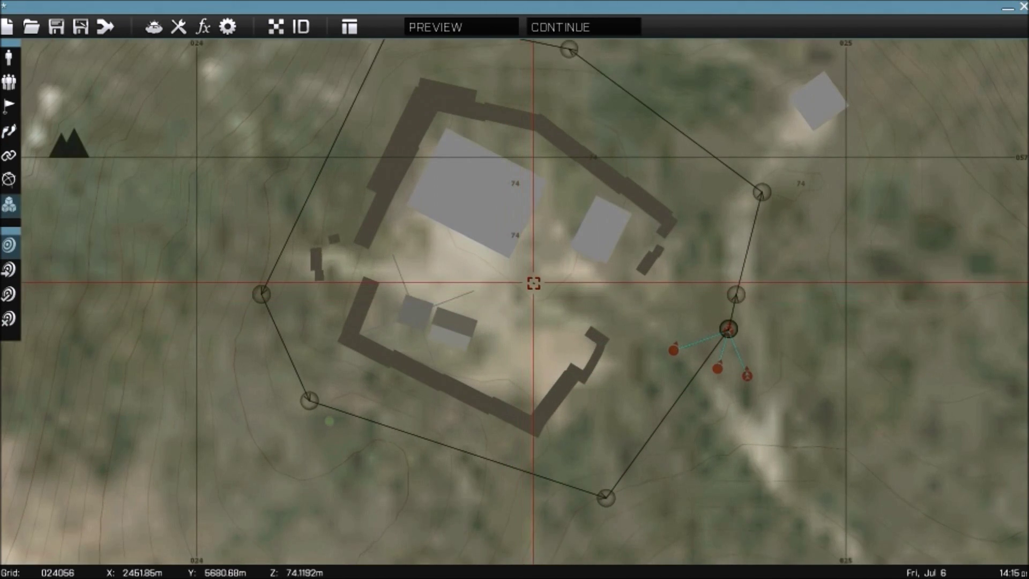
double_click(533, 283)
click(342, 134)
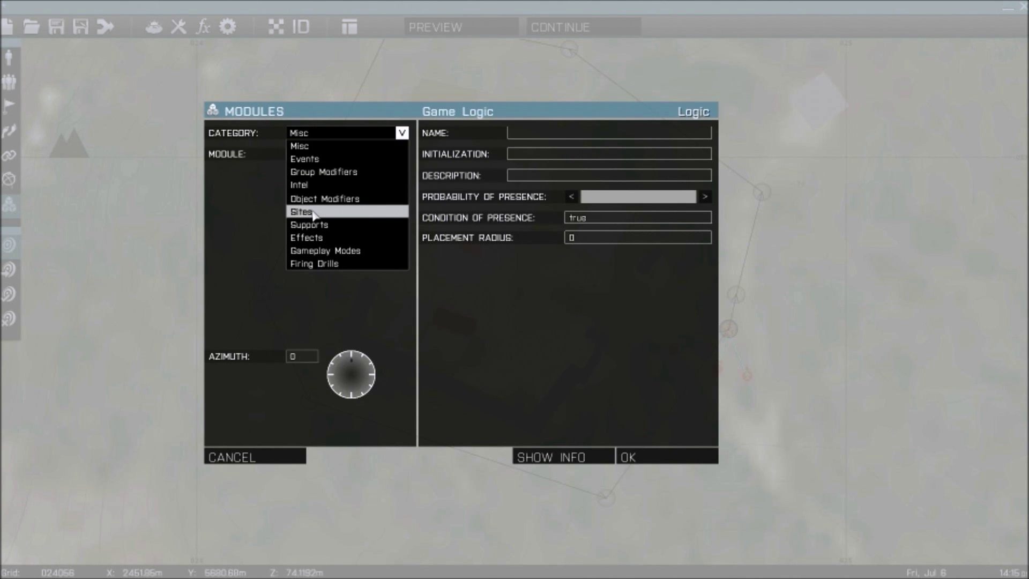
click(314, 212)
click(324, 156)
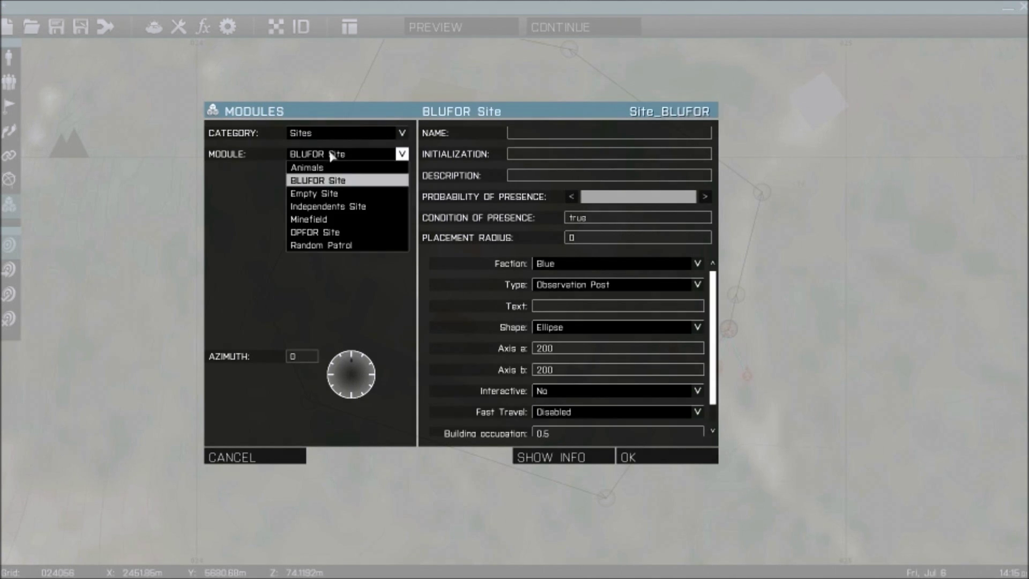
click(320, 233)
click(585, 287)
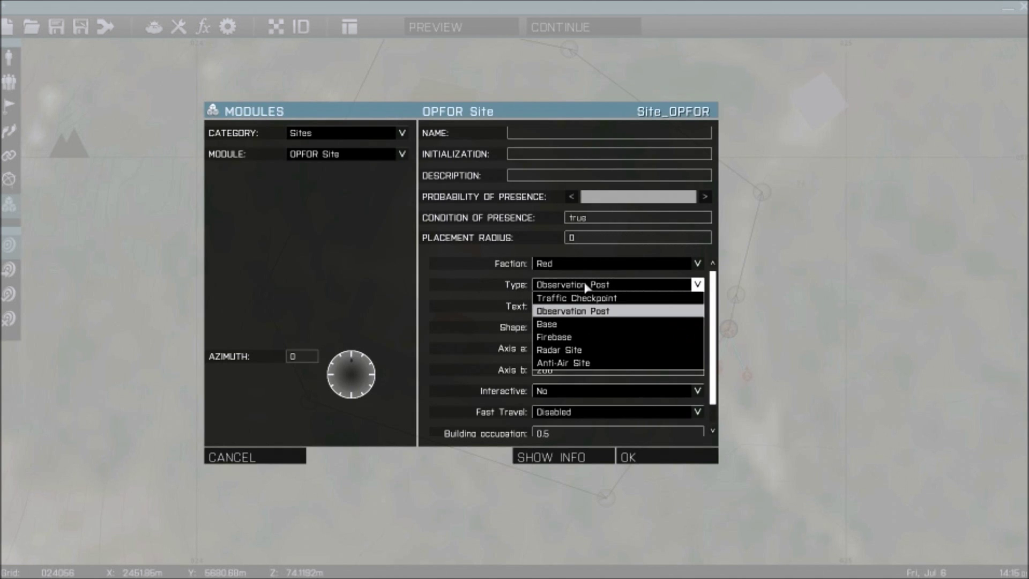
click(585, 287)
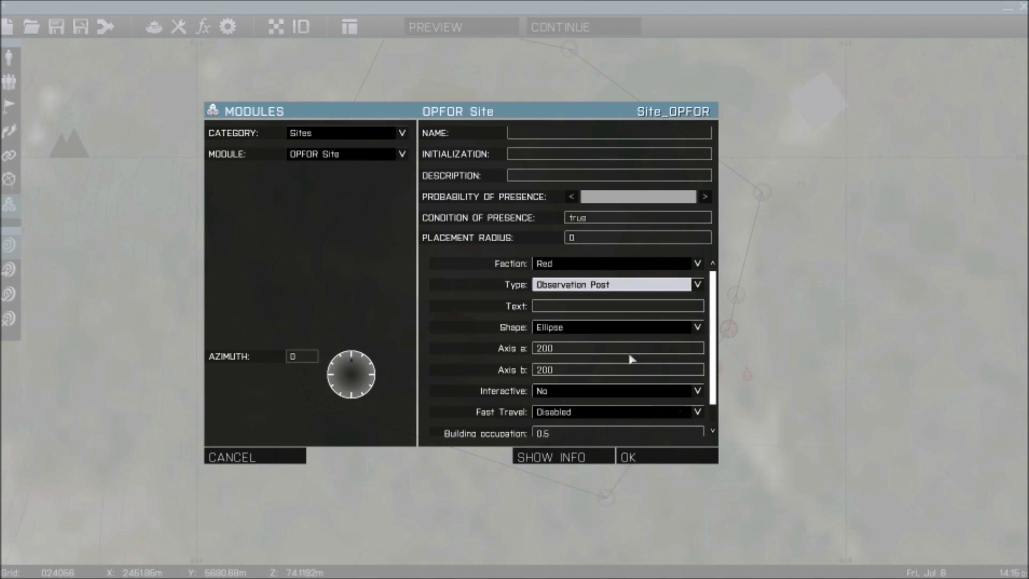
scroll(552, 424, down, 1)
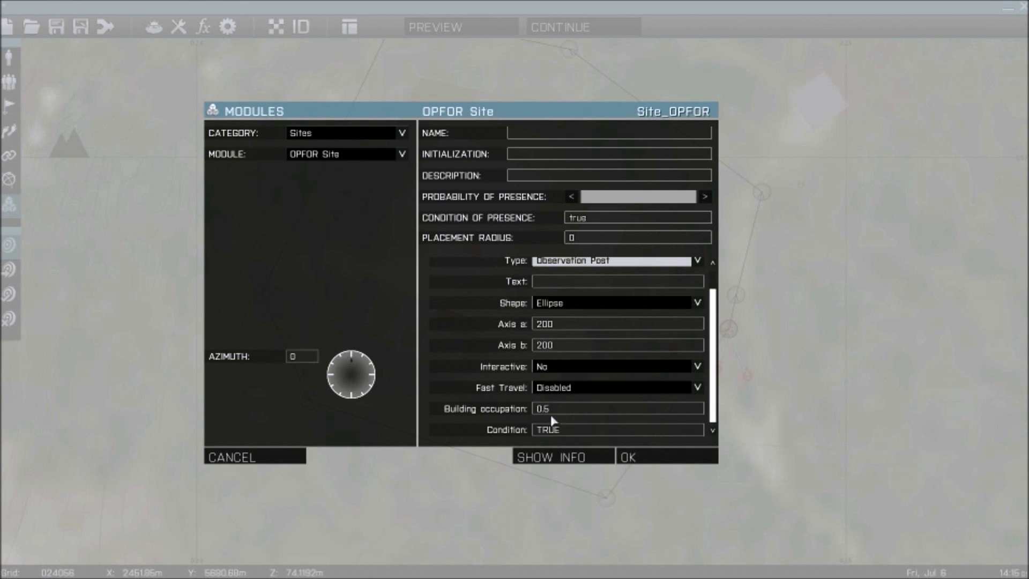
click(554, 409)
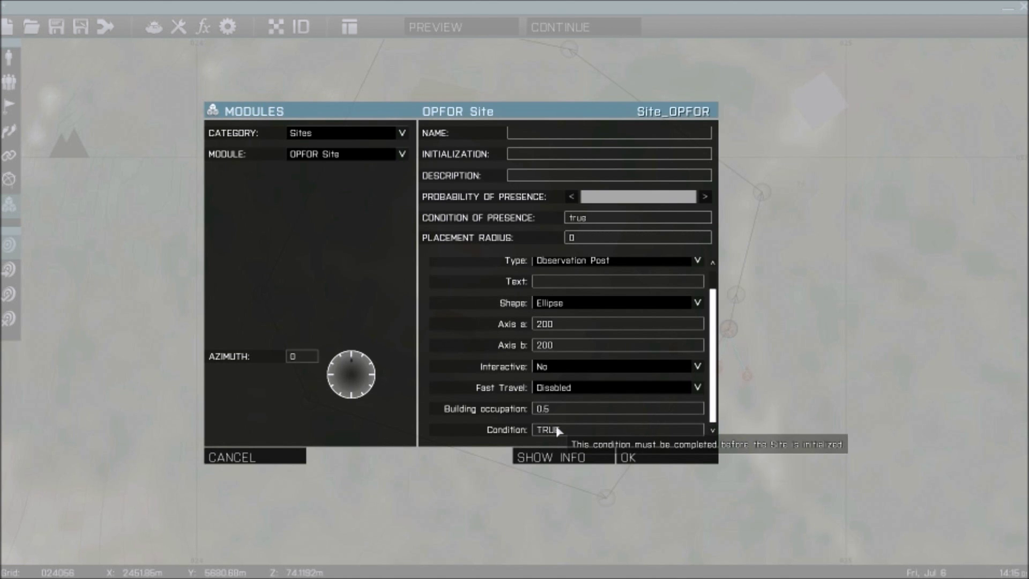
key(Return)
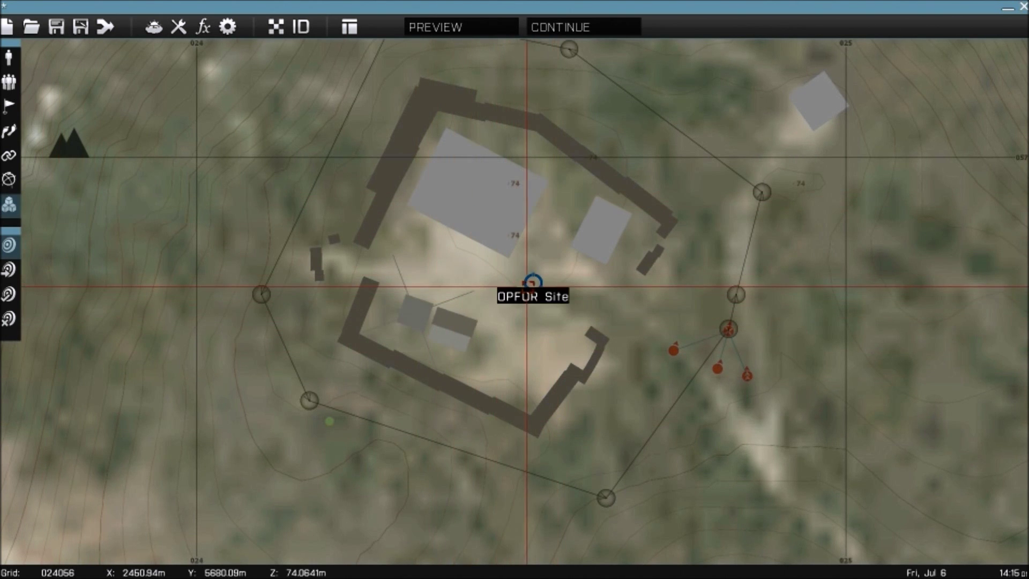
drag(532, 284, 525, 276)
- Start a Create Task module from the Intel category on the open ground just east of the BLUFOR squad
scroll(584, 287, down, 5)
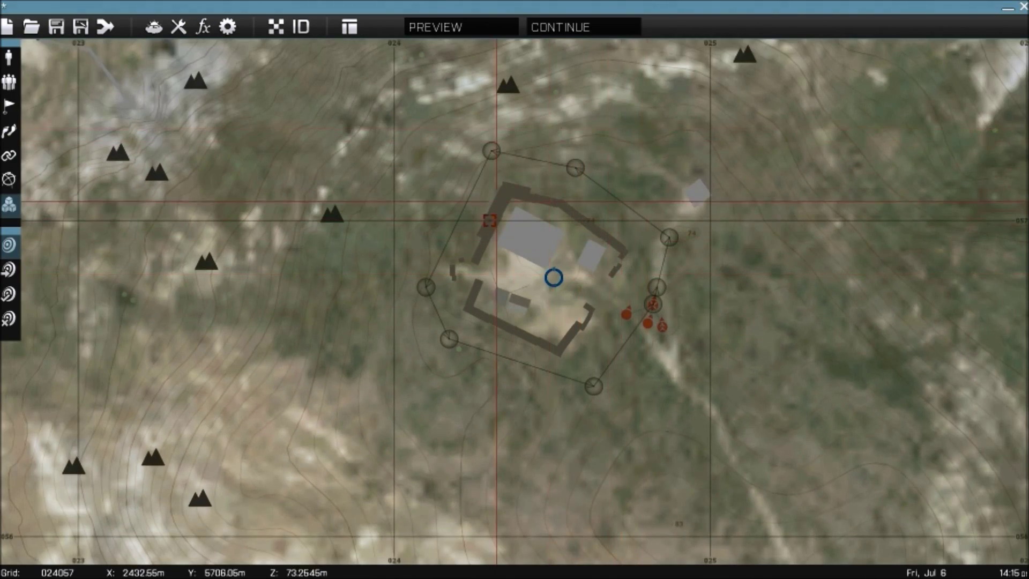
scroll(706, 328, up, 2)
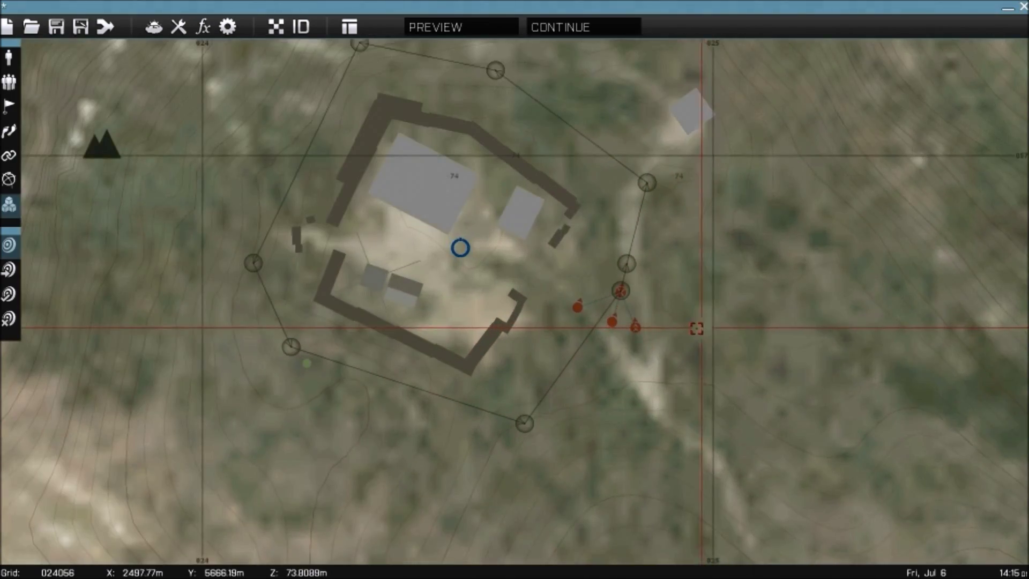
scroll(643, 347, down, 2)
scroll(587, 304, down, 4)
right_drag(378, 327, 583, 298)
mouse_move(562, 218)
right_down()
mouse_move(600, 267)
mouse_move(377, 306)
right_up()
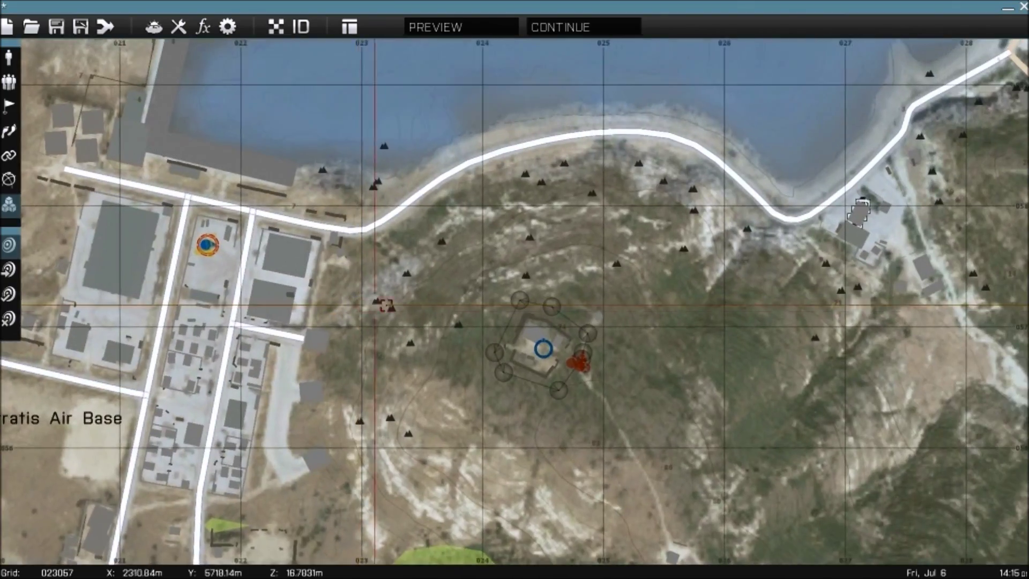
scroll(508, 324, down, 2)
right_drag(379, 345, 386, 293)
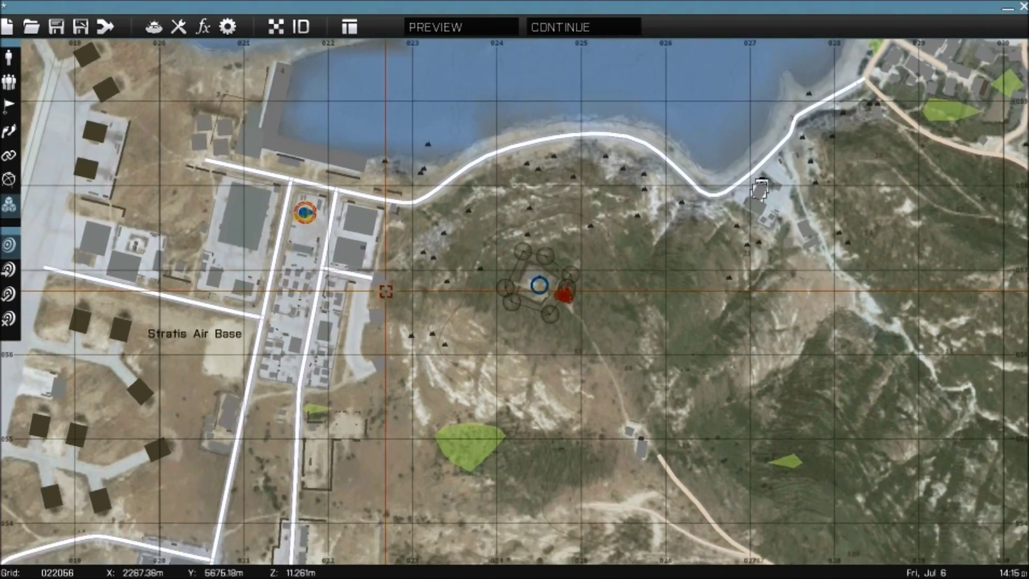
scroll(300, 230, up, 5)
scroll(278, 233, up, 5)
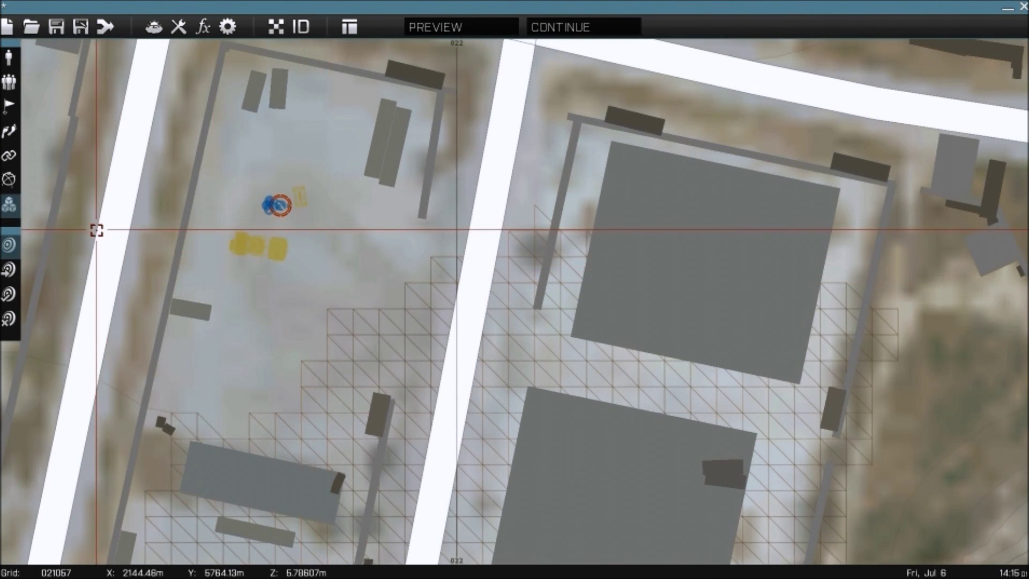
scroll(95, 227, down, 2)
scroll(216, 229, up, 4)
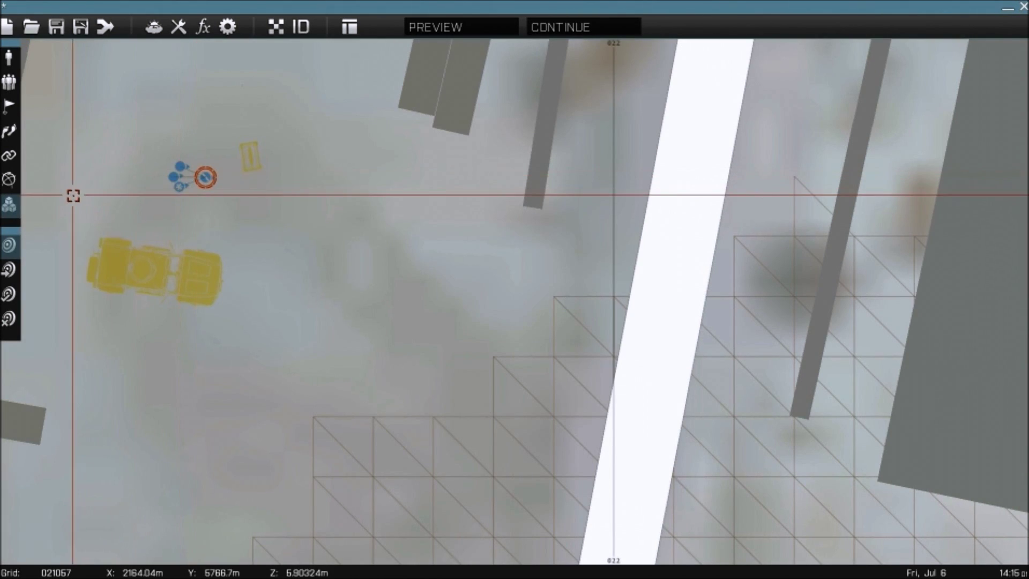
double_click(392, 200)
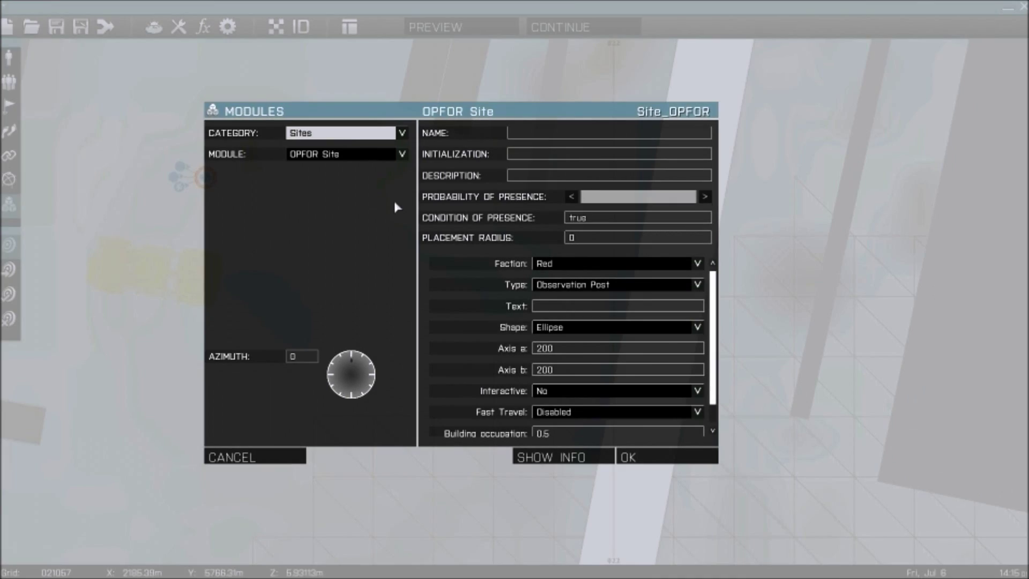
click(343, 132)
click(319, 185)
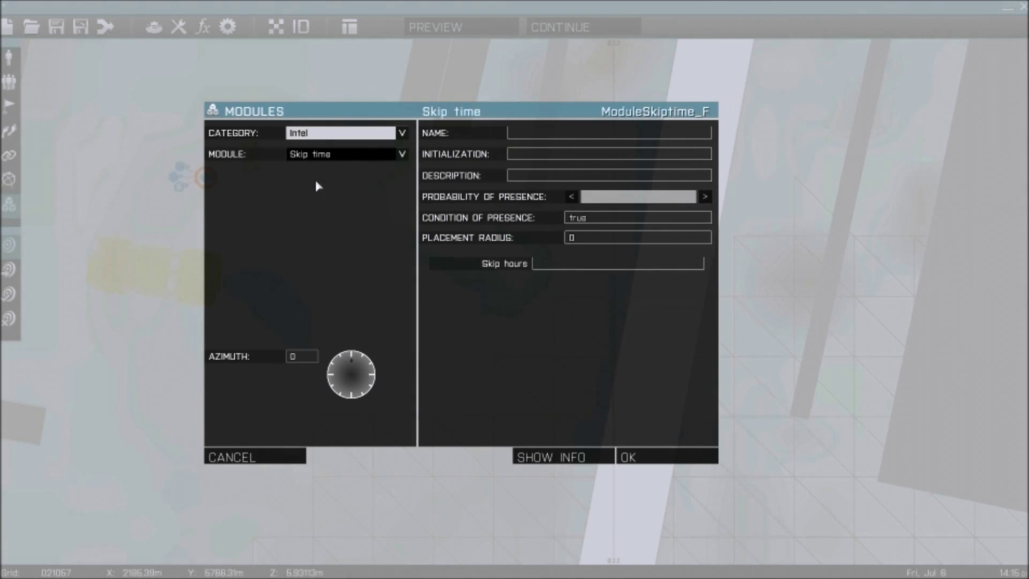
click(332, 155)
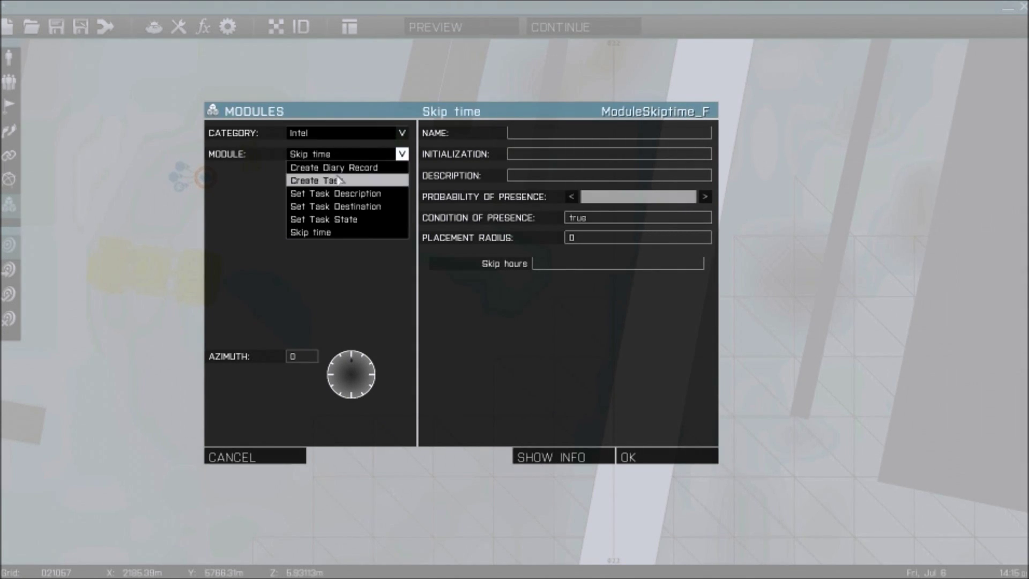
click(334, 176)
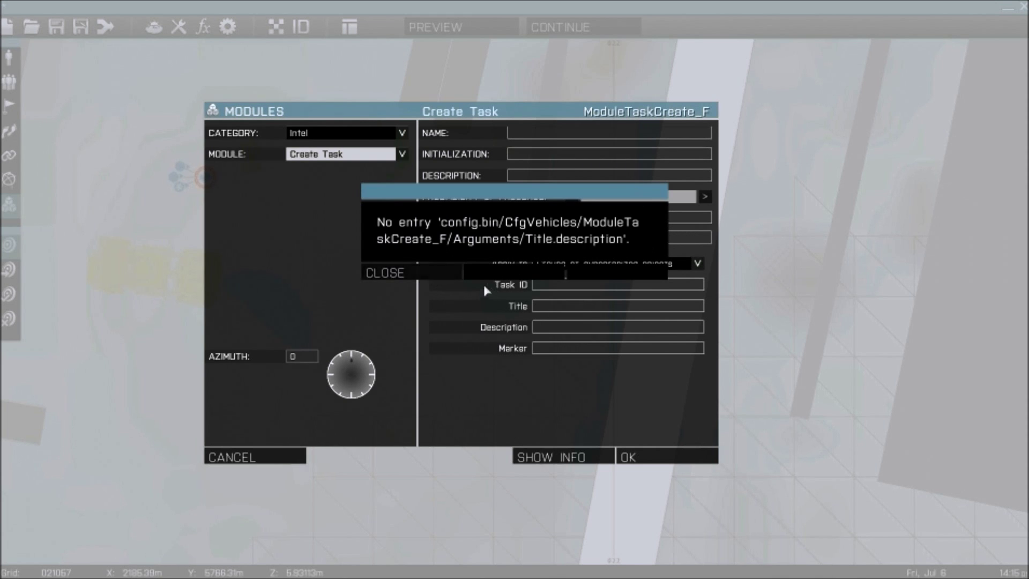
click(408, 274)
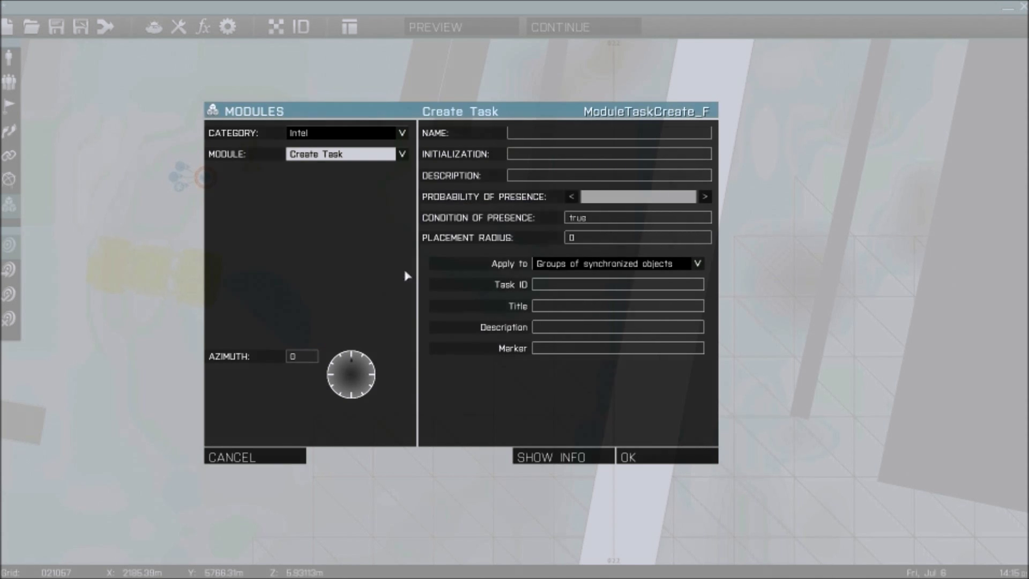
- Set task ID Team1Obj1, title "Clear the outpost on the hill" and description "Clear all enemy forces from the outpost overlooking the Stratis Airbase."
click(542, 285)
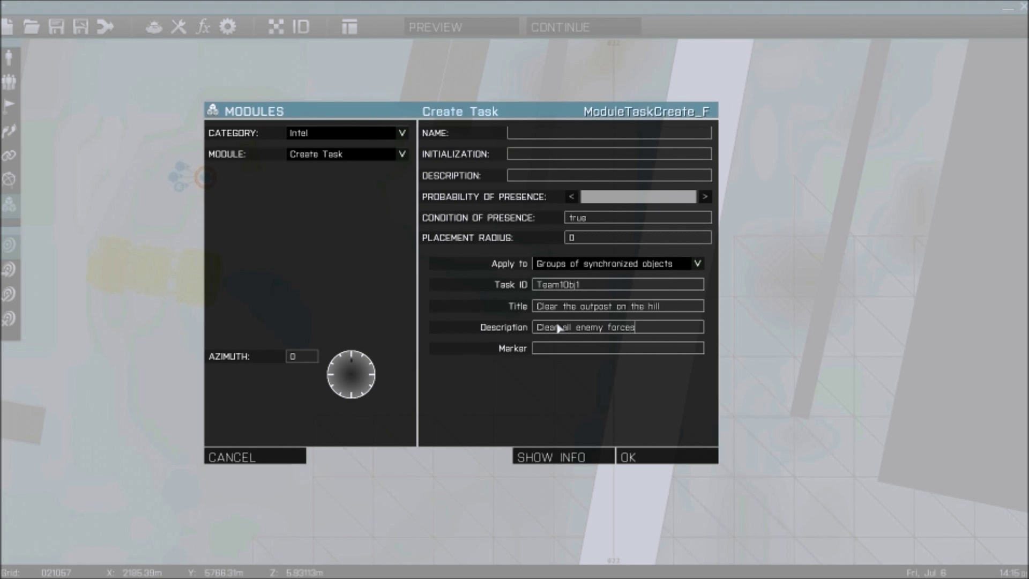
text(post)
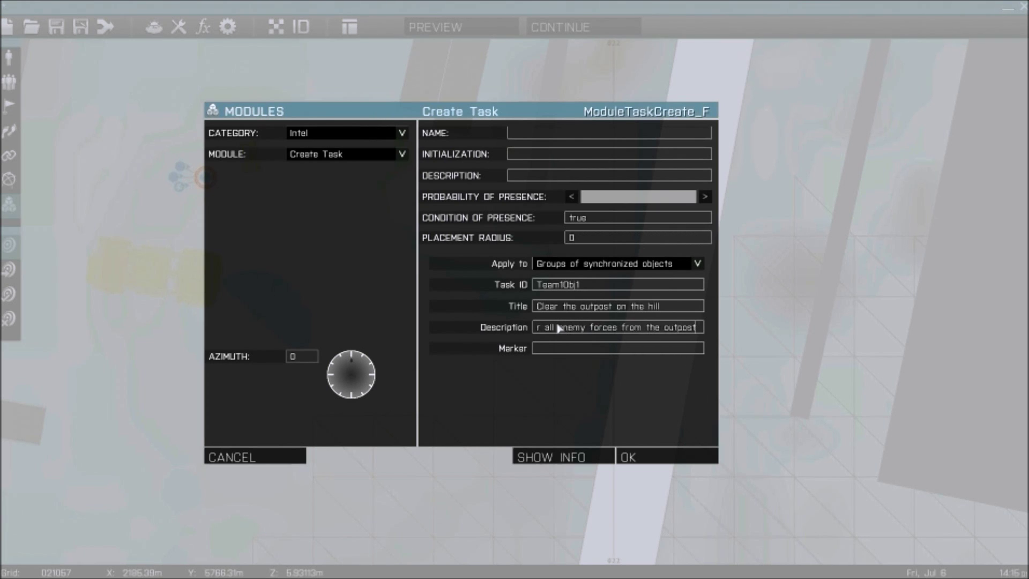
text( overlooking)
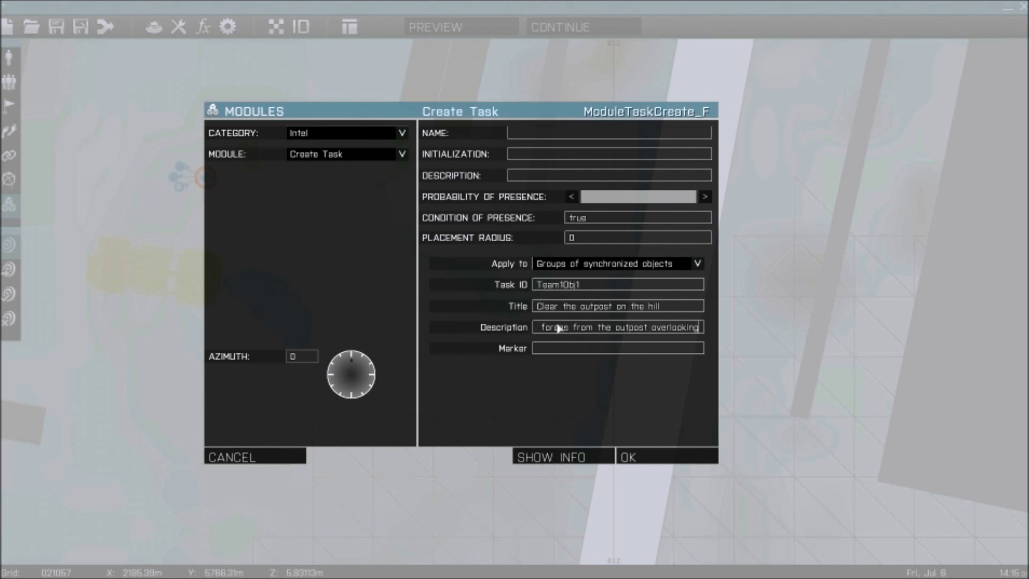
text( the St)
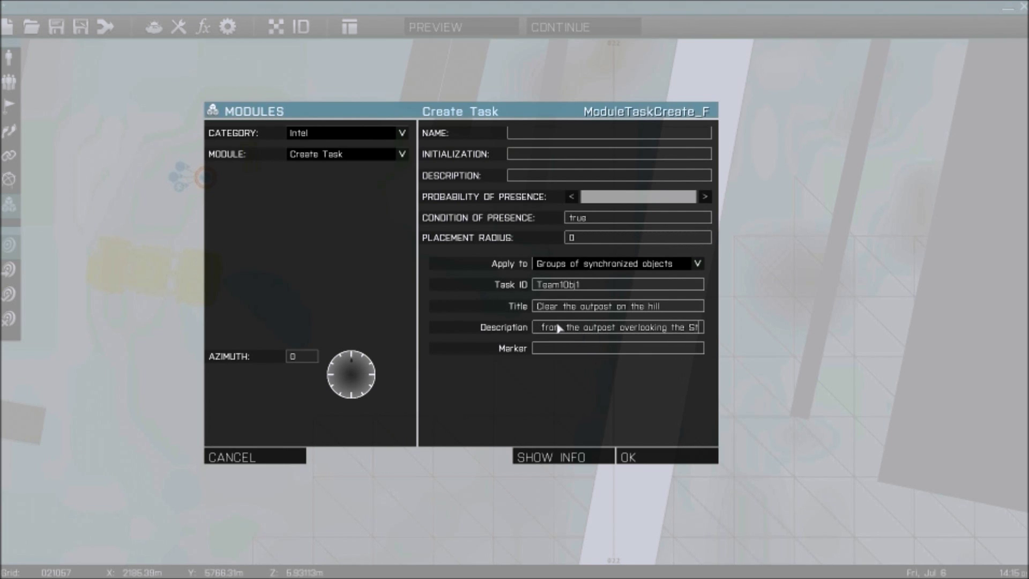
text(ratis Airbase.)
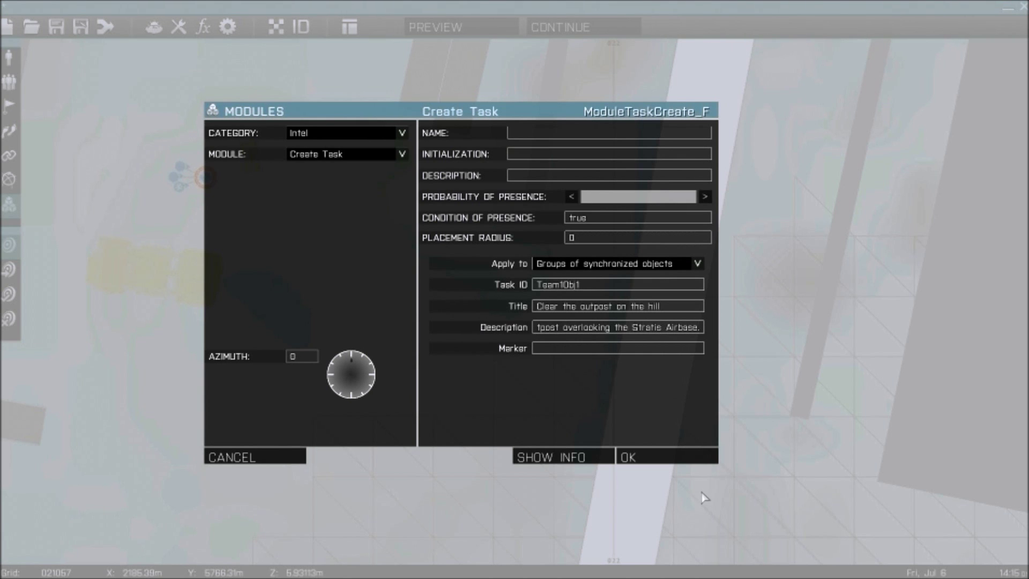
click(673, 457)
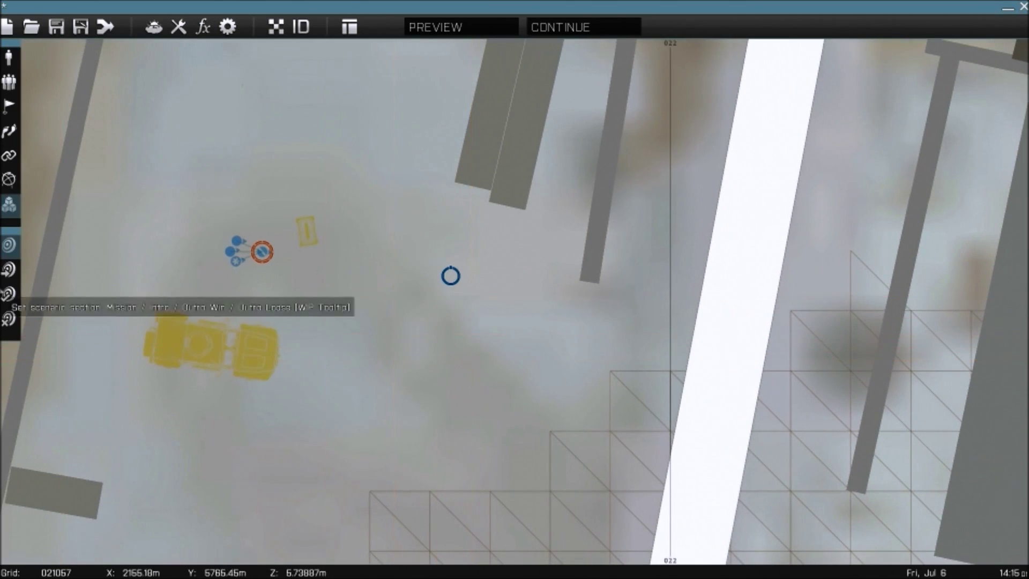
- Synchronize the Create Task module with the BLUFOR squad leader
click(9, 157)
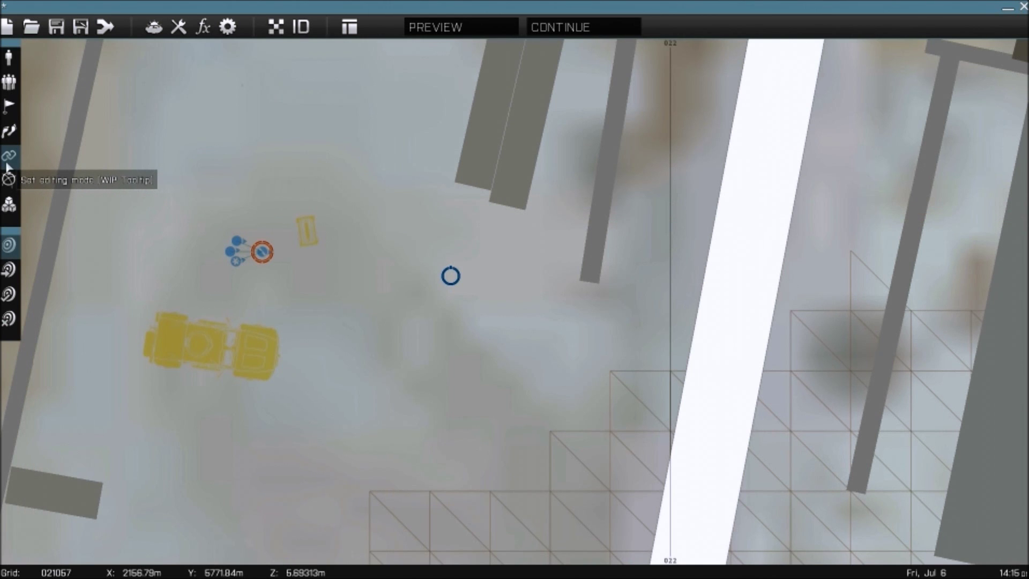
drag(450, 275, 260, 247)
scroll(265, 260, up, 2)
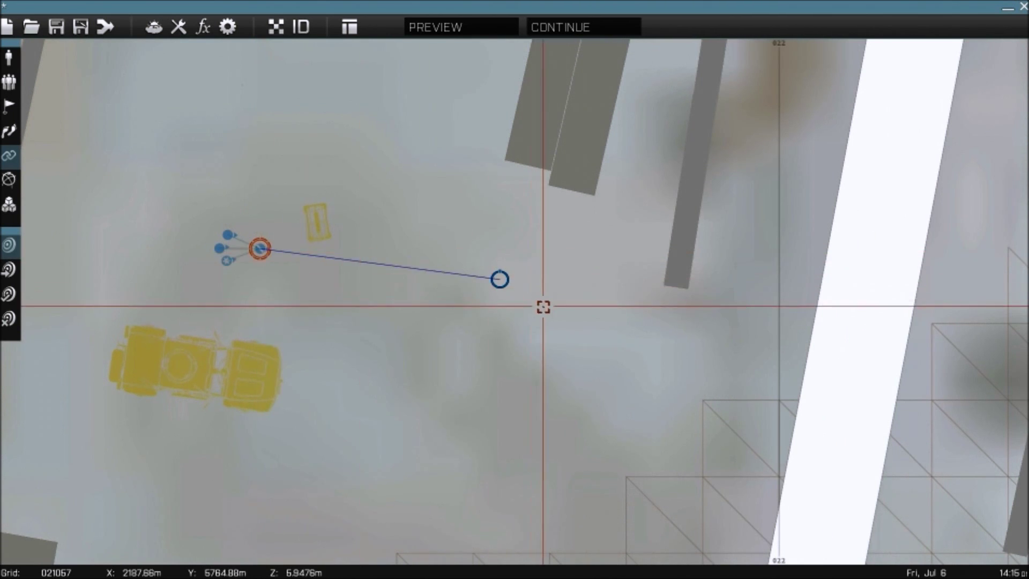
- Preview the mission, check the outpost task and its description on the in-game map, and return to the editor
click(470, 33)
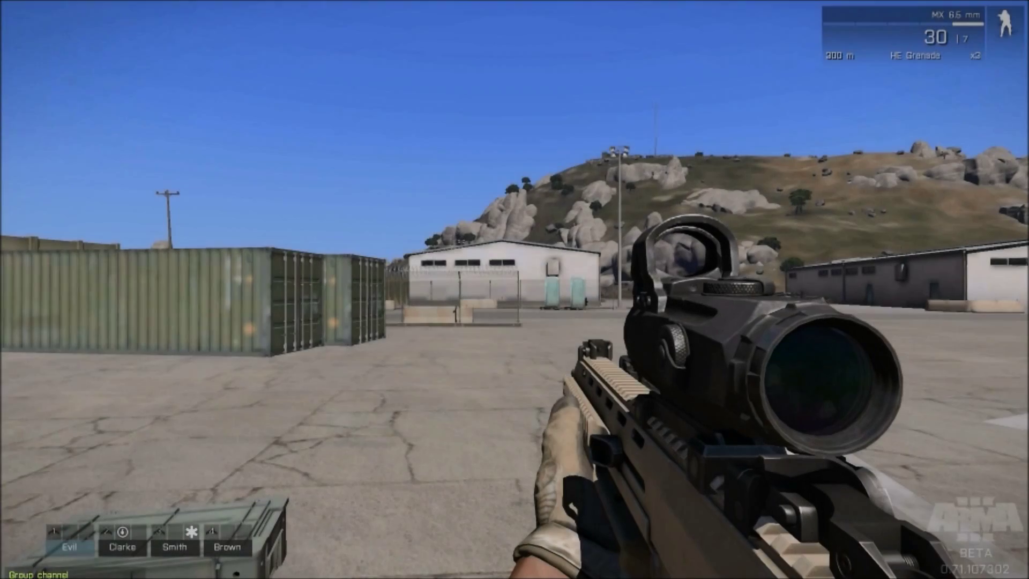
key(m)
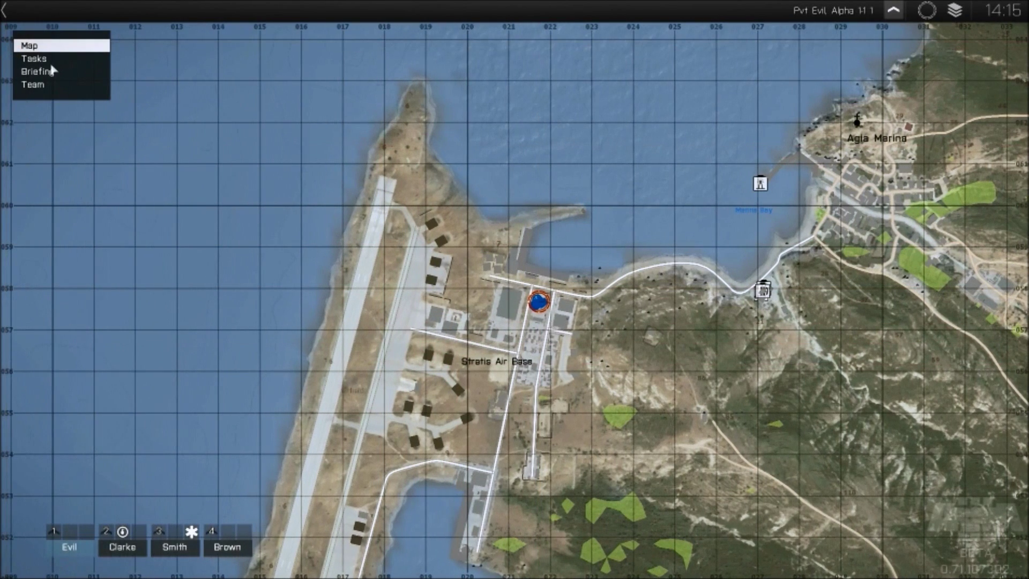
click(50, 59)
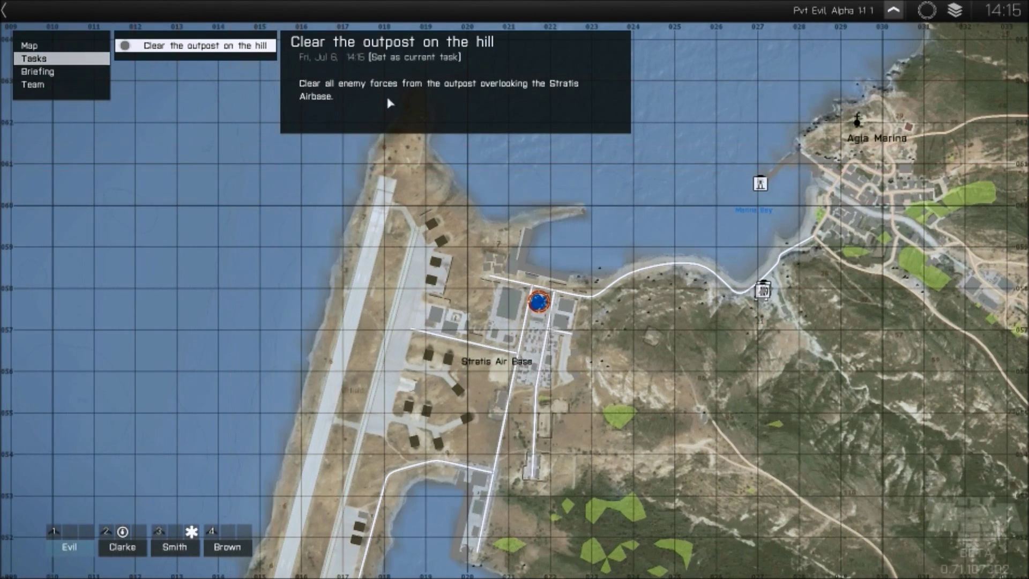
right_drag(543, 329, 486, 261)
scroll(601, 326, up, 5)
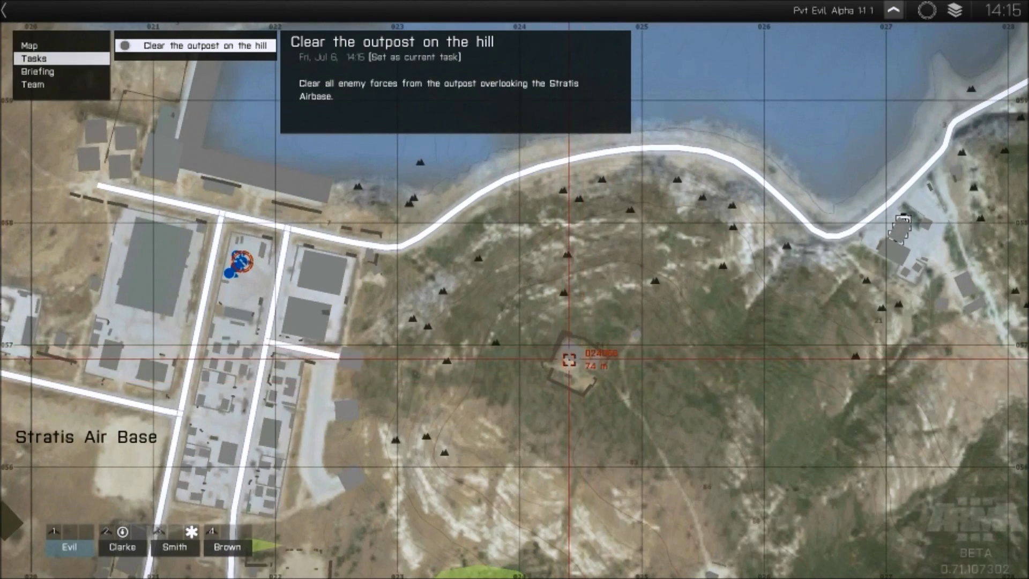
scroll(577, 353, down, 3)
key(m)
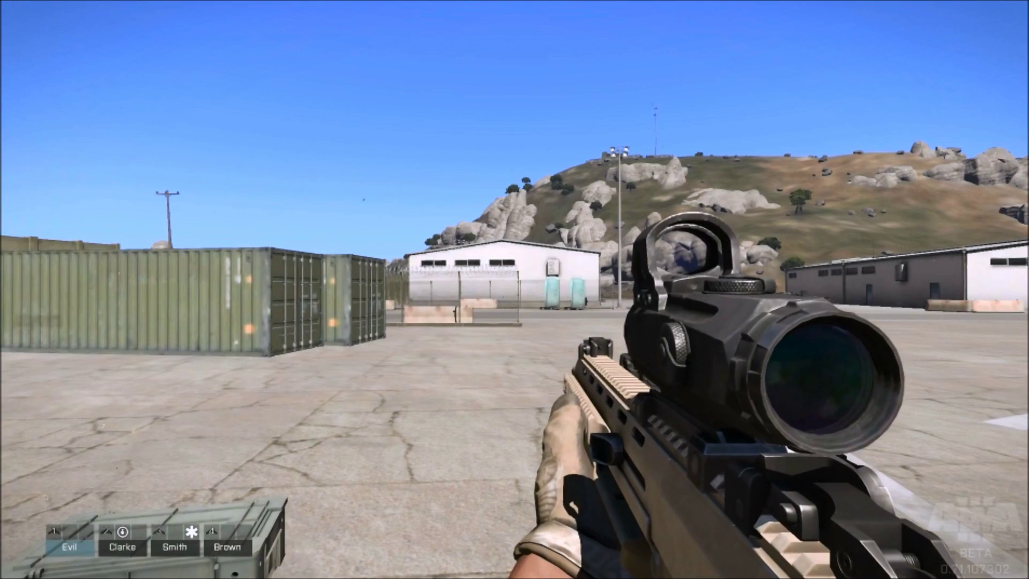
key(Escape)
click(20, 521)
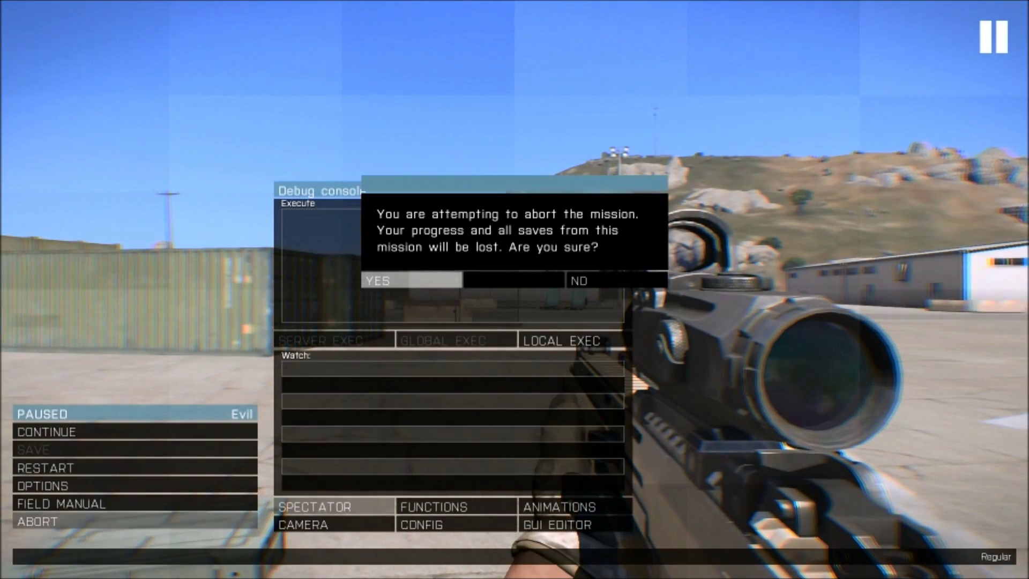
click(419, 282)
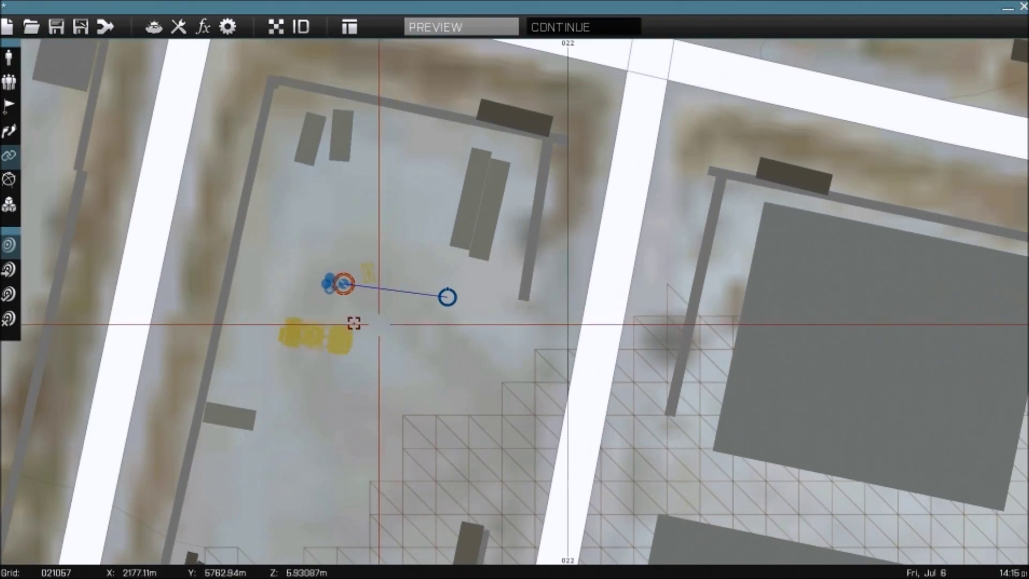
- Start a new marker inside the walled outpost compound on the hill
click(10, 183)
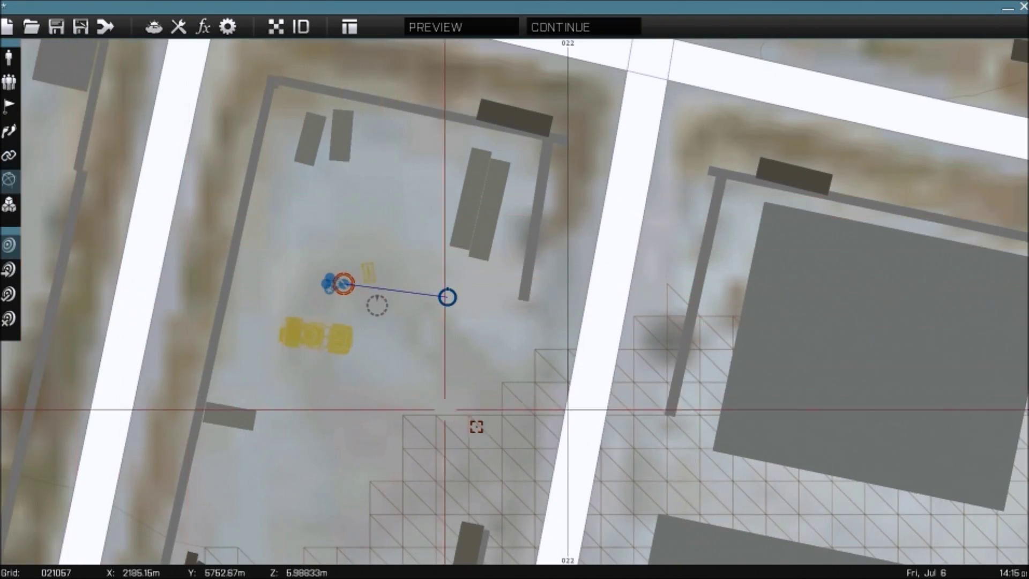
scroll(477, 423, down, 4)
right_drag(552, 460, 228, 316)
scroll(322, 376, down, 5)
right_drag(508, 430, 349, 302)
scroll(391, 340, up, 3)
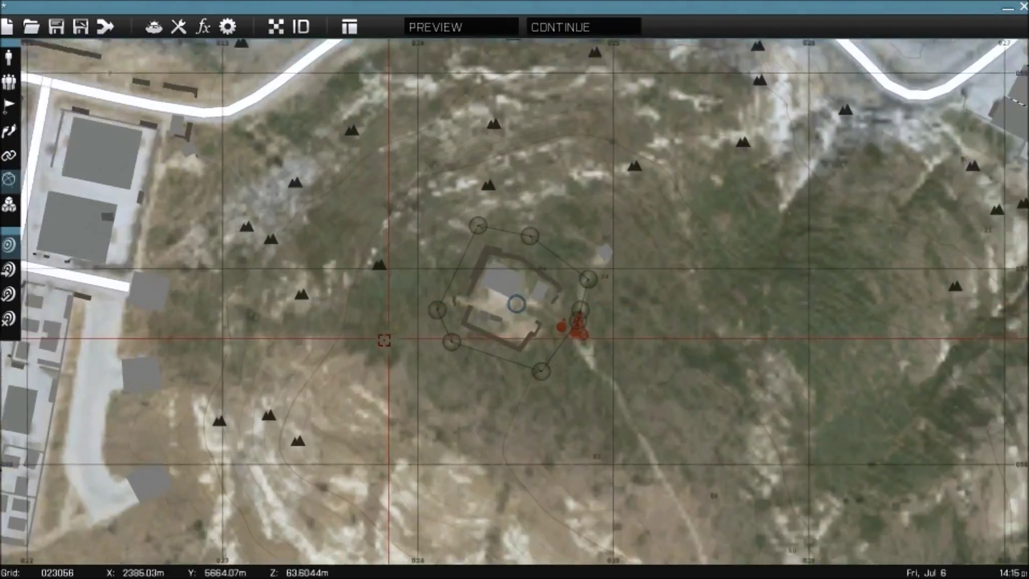
scroll(537, 324, up, 3)
right_drag(537, 323, 513, 306)
double_click(480, 270)
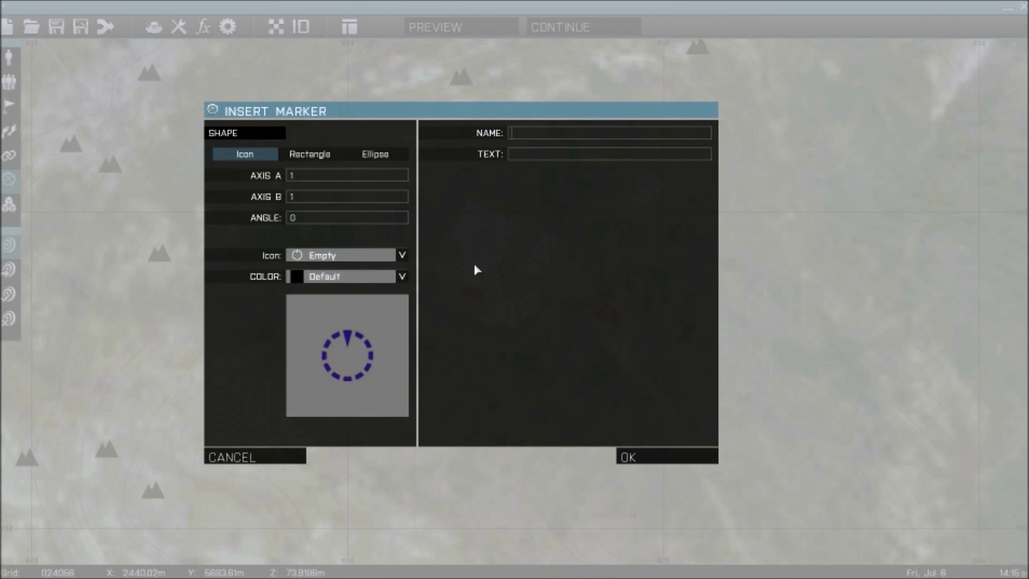
- Set the marker's icon to OPFOR - Unknown
click(388, 255)
scroll(358, 285, down, 5)
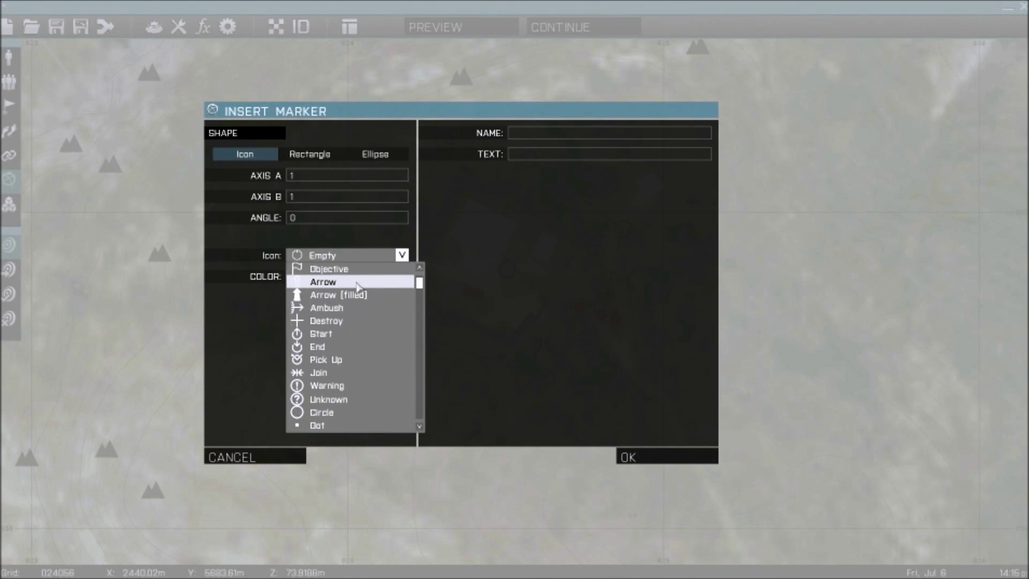
scroll(358, 289, down, 7)
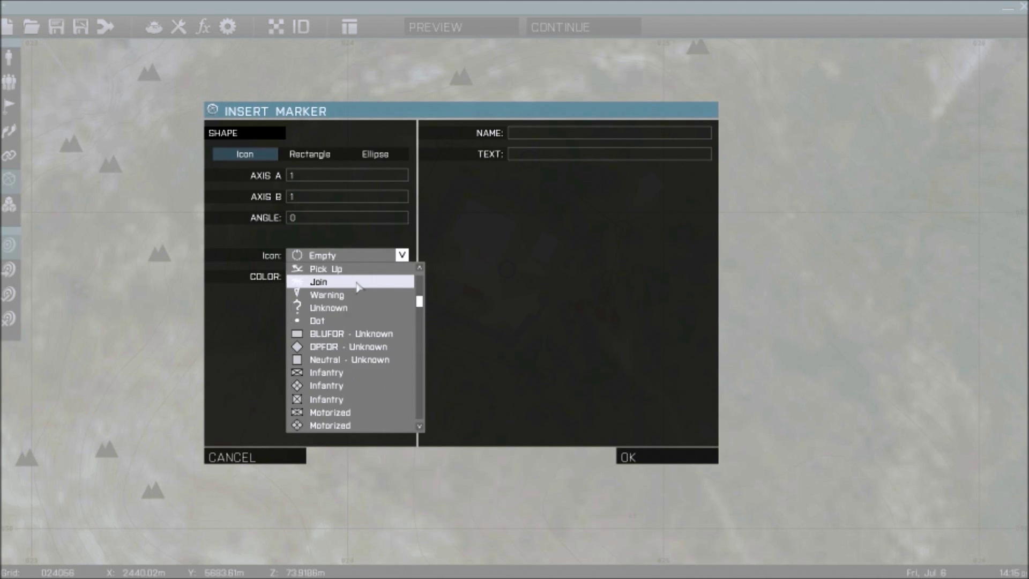
scroll(357, 317, up, 2)
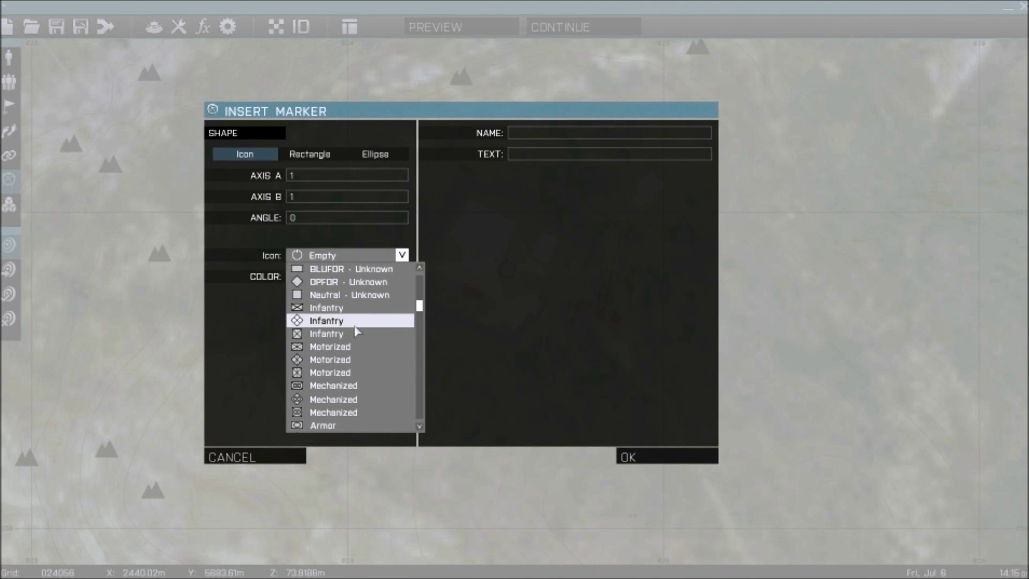
scroll(356, 331, up, 1)
click(333, 294)
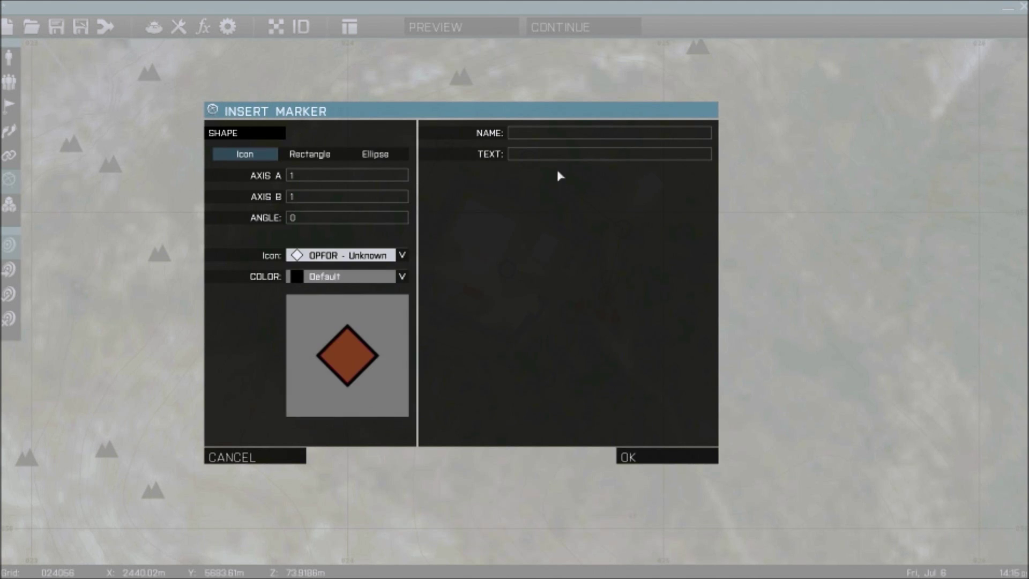
- Name the marker OpForSite, give it the text "Enemy Outpost" and insert it
click(537, 132)
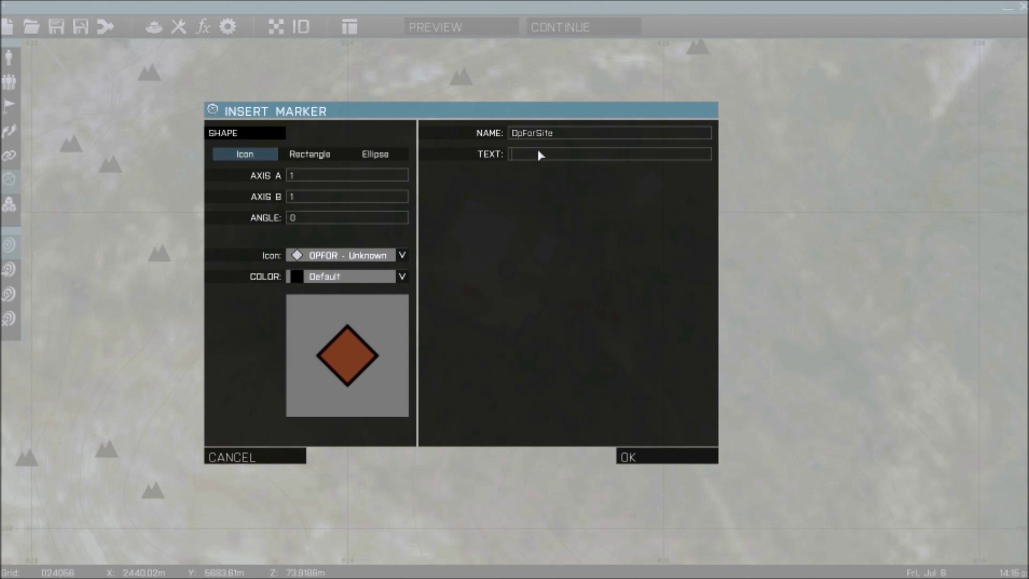
text(tpostemy Outpos)
click(708, 458)
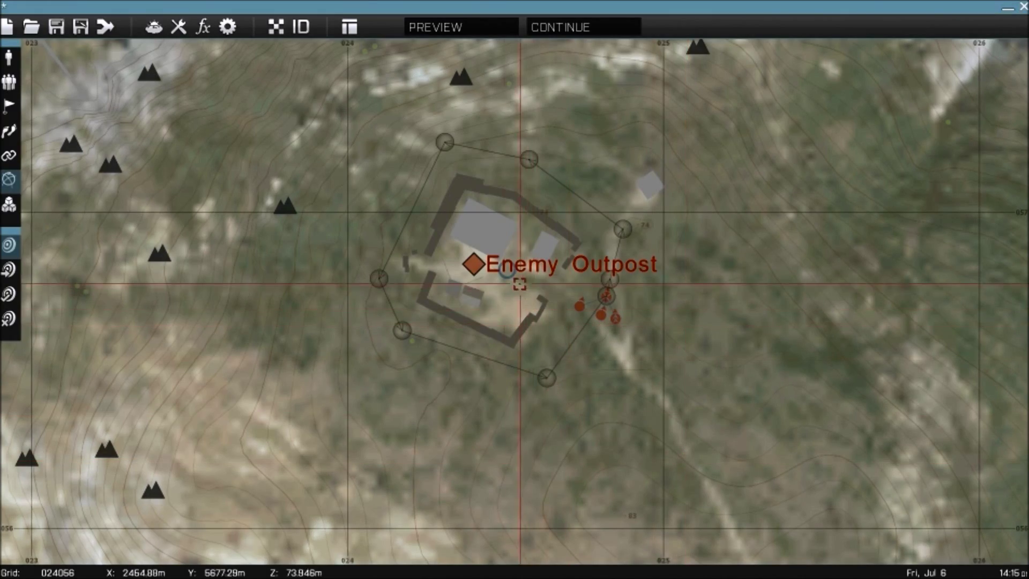
- Examine the Enemy Outpost marker's size and position relative to the air base, from overview to close-up
scroll(515, 274, down, 6)
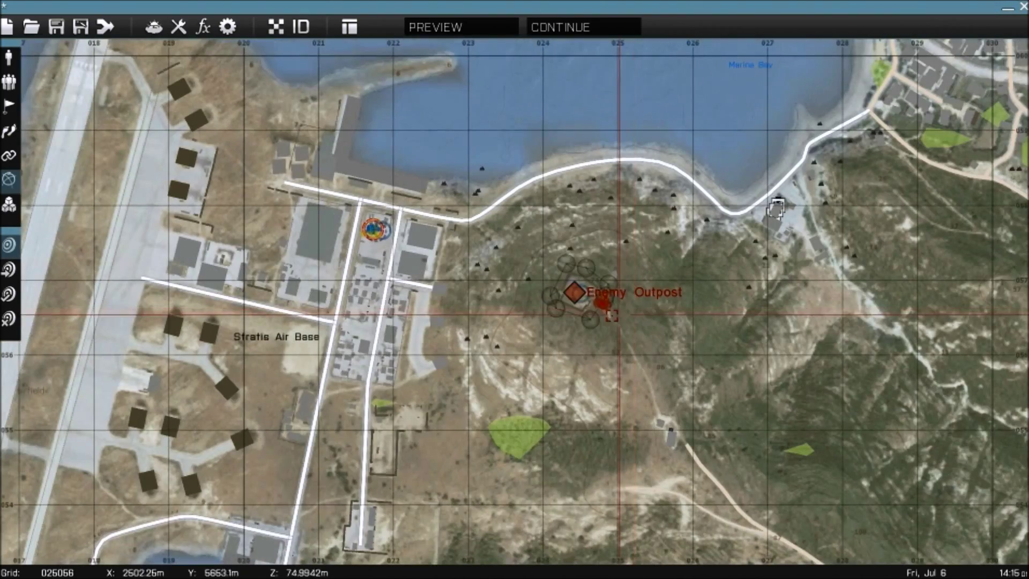
scroll(370, 257, up, 2)
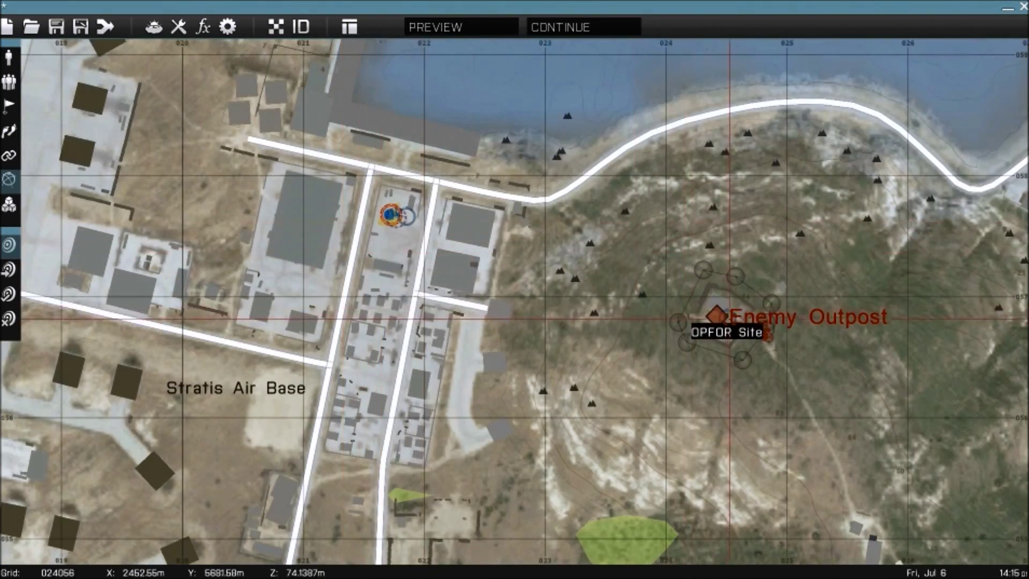
scroll(721, 317, up, 4)
scroll(662, 273, up, 2)
scroll(407, 310, down, 5)
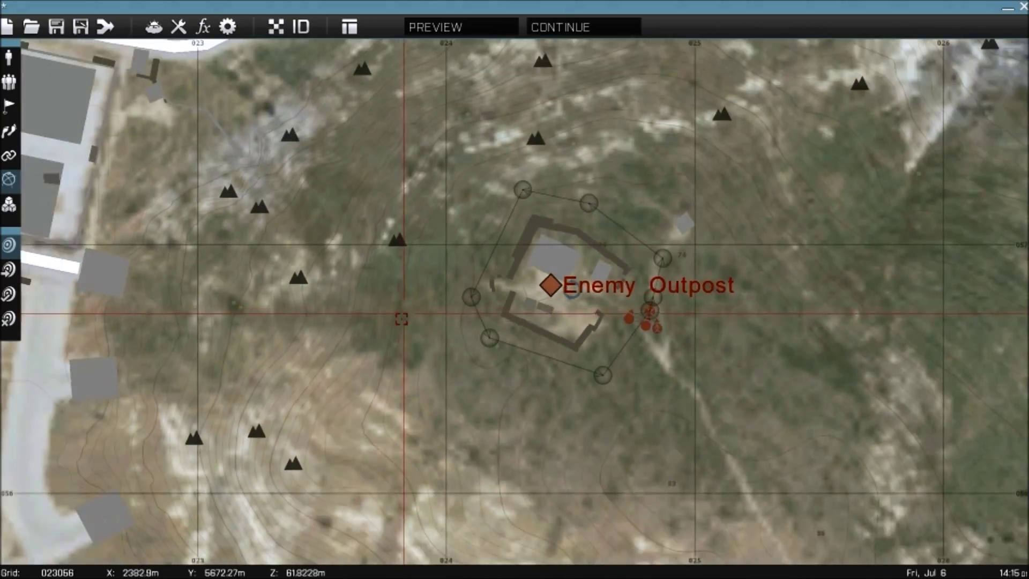
right_drag(387, 395, 394, 232)
right_drag(270, 272, 480, 289)
scroll(483, 290, down, 3)
right_drag(642, 415, 530, 230)
right_drag(364, 241, 409, 471)
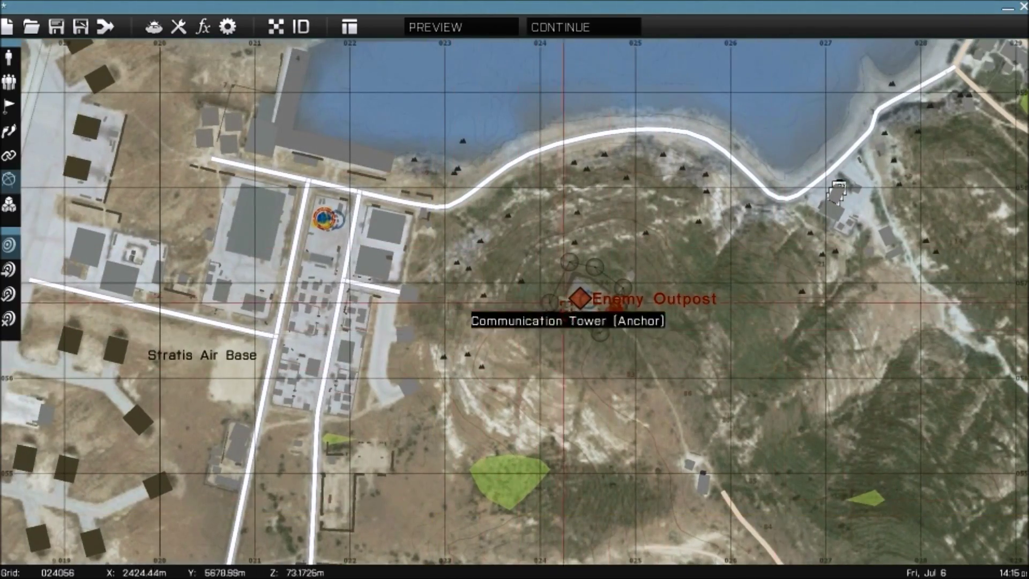
scroll(730, 393, up, 2)
scroll(440, 364, up, 4)
right_drag(525, 345, 351, 490)
right_drag(436, 418, 876, 441)
right_drag(504, 412, 879, 575)
scroll(552, 455, down, 2)
right_drag(639, 439, 233, 364)
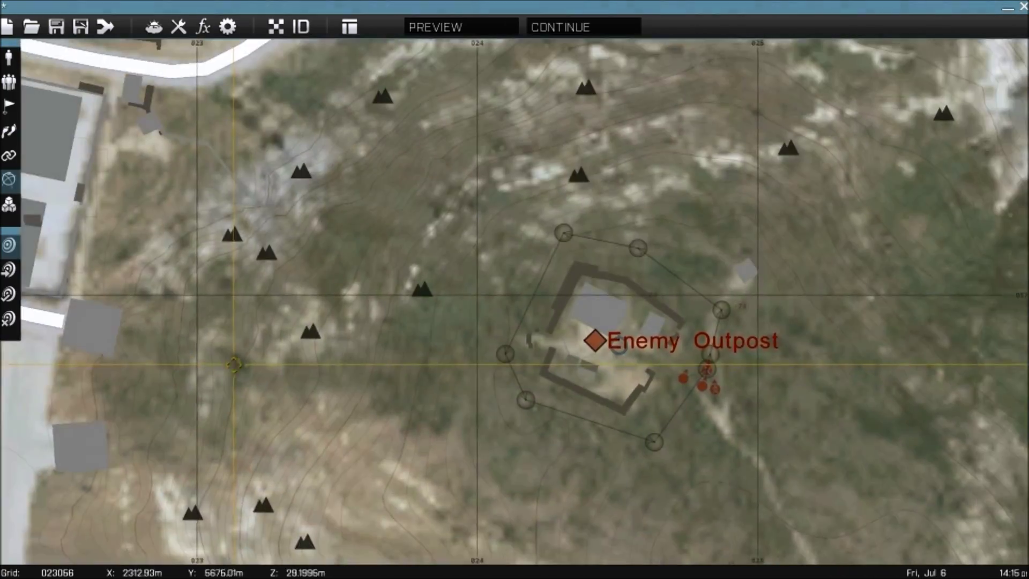
- Start a new module on the open ground just south of the Create Task module near the BLUFOR squad
right_drag(126, 233, 363, 327)
scroll(363, 327, up, 2)
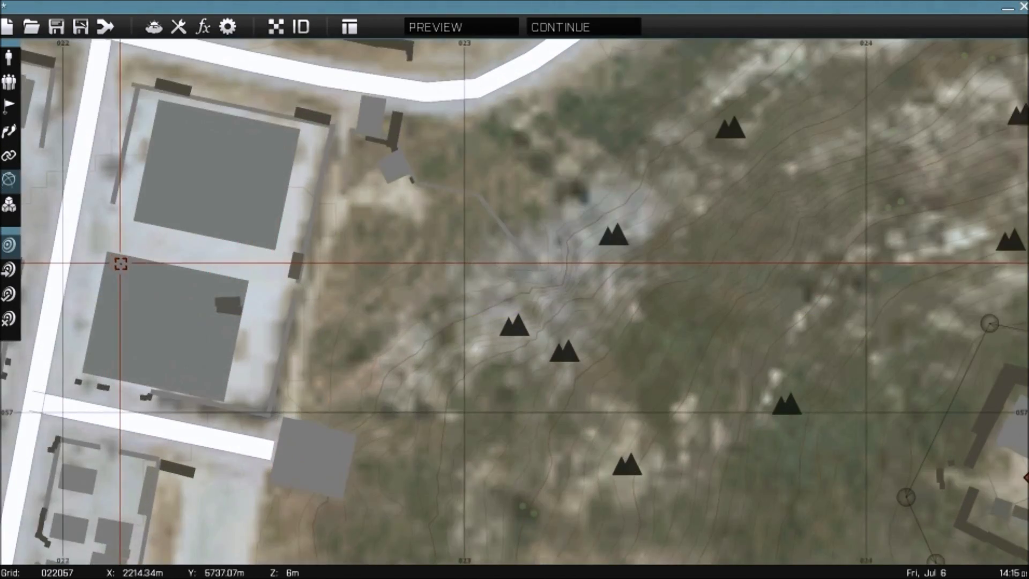
right_drag(119, 264, 538, 293)
scroll(377, 166, up, 2)
right_drag(331, 231, 289, 328)
scroll(331, 320, up, 2)
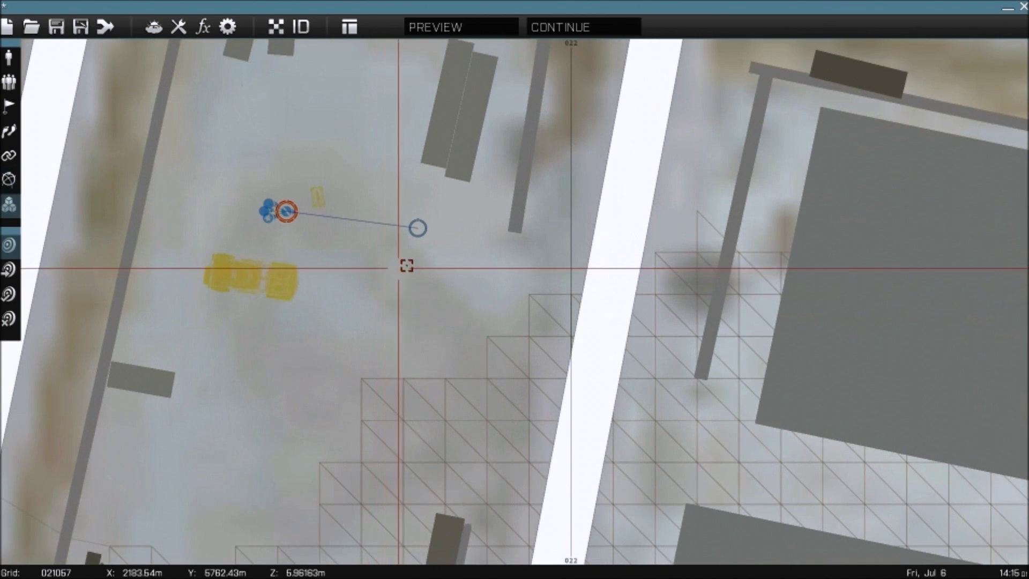
double_click(415, 263)
click(402, 274)
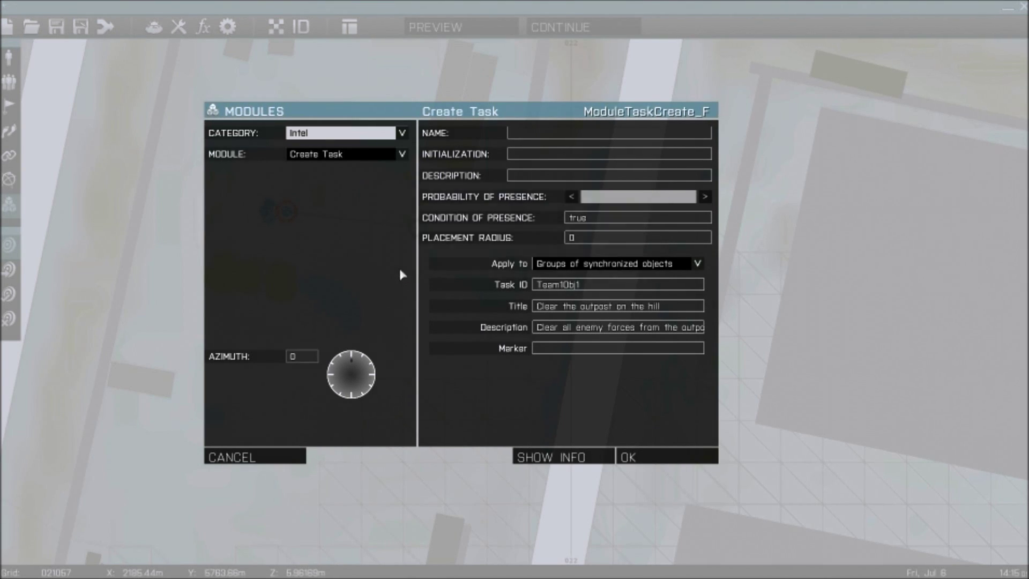
- Make the new module a Set Task State module from the Intel category, with its state set to Succeeded
click(374, 157)
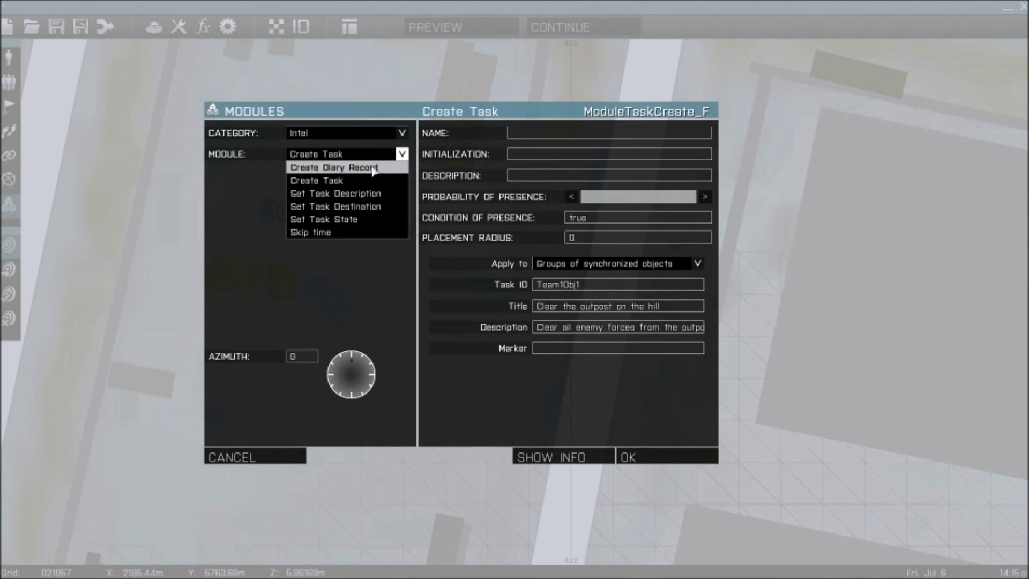
click(334, 220)
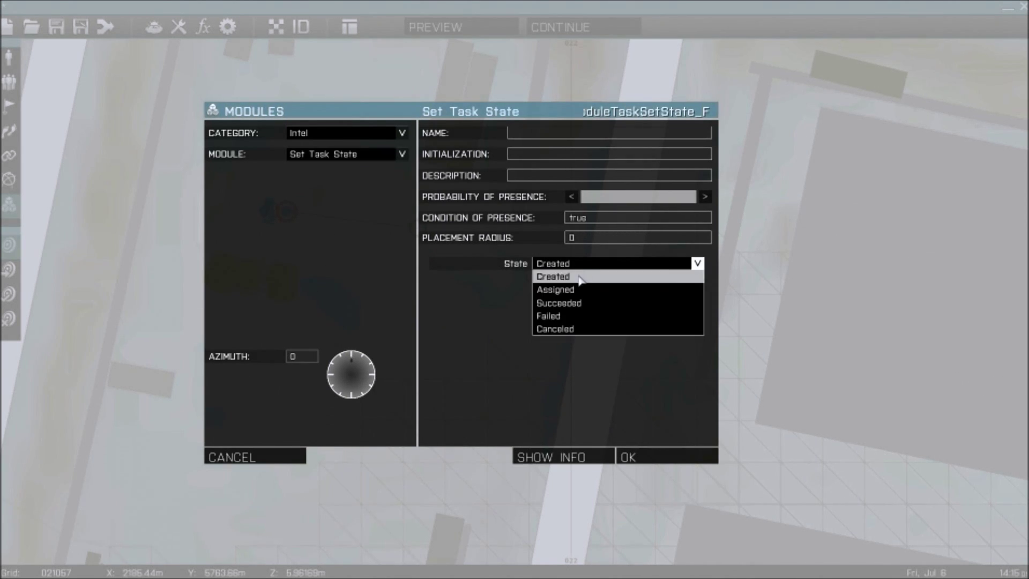
click(562, 302)
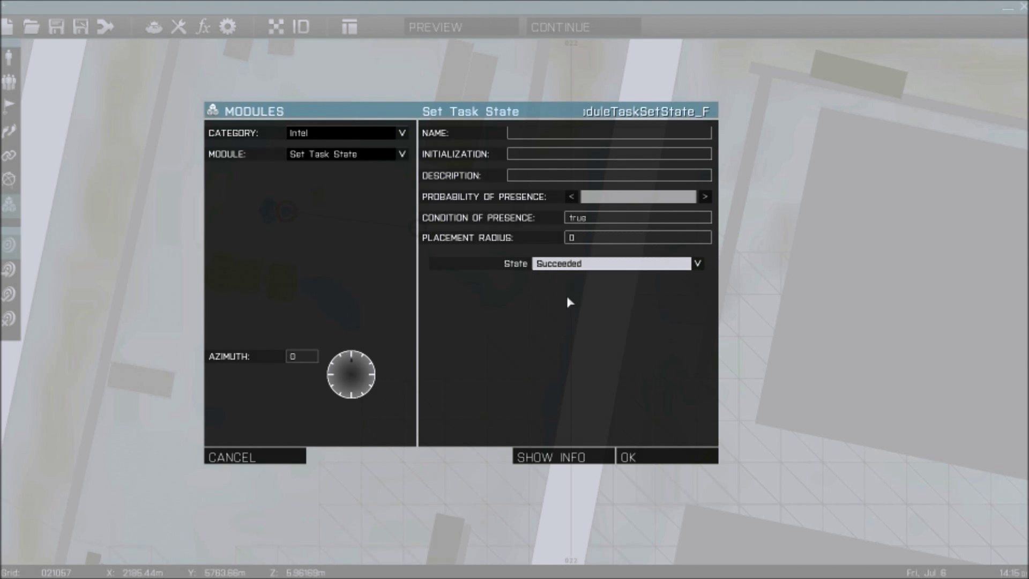
click(657, 455)
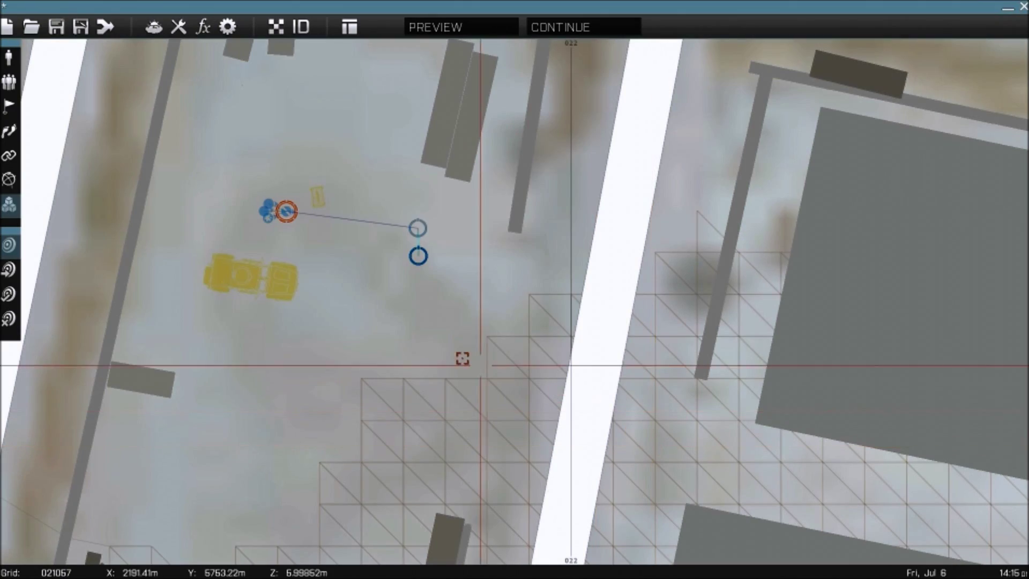
- Remove the Set Task State module's group link to the Create Task module and synchronize the two modules instead
click(9, 82)
scroll(397, 252, up, 2)
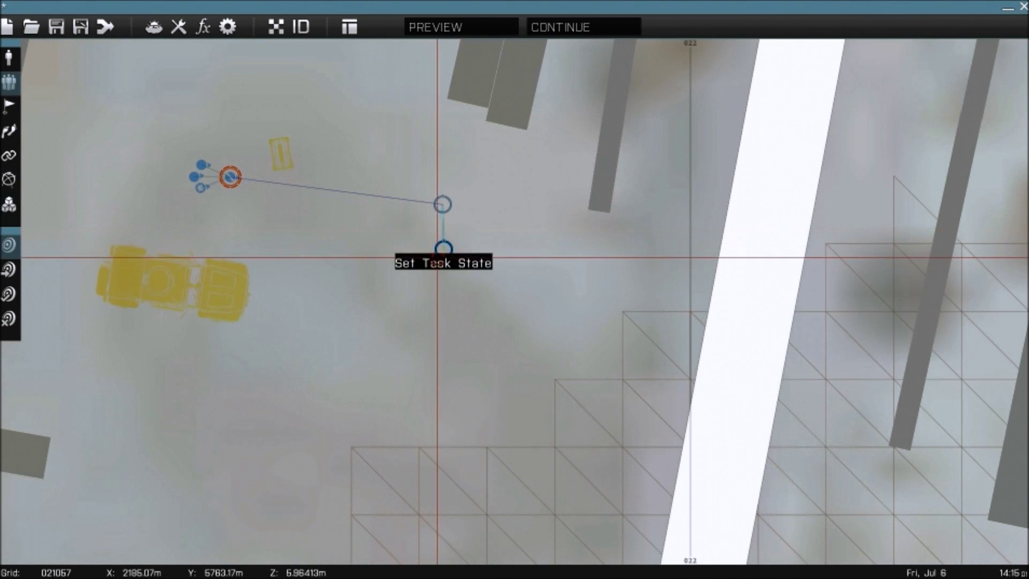
drag(443, 250, 392, 300)
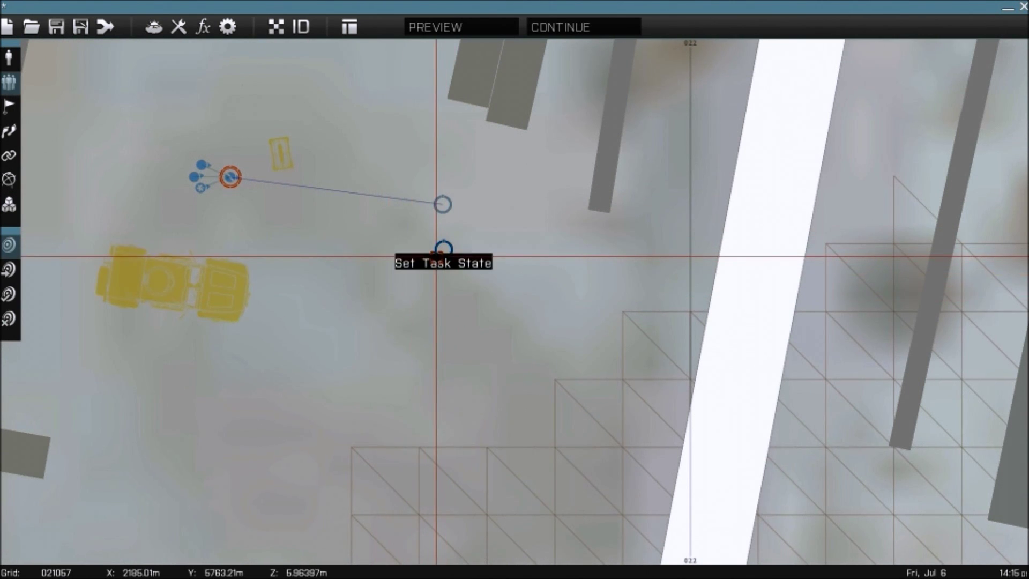
click(8, 154)
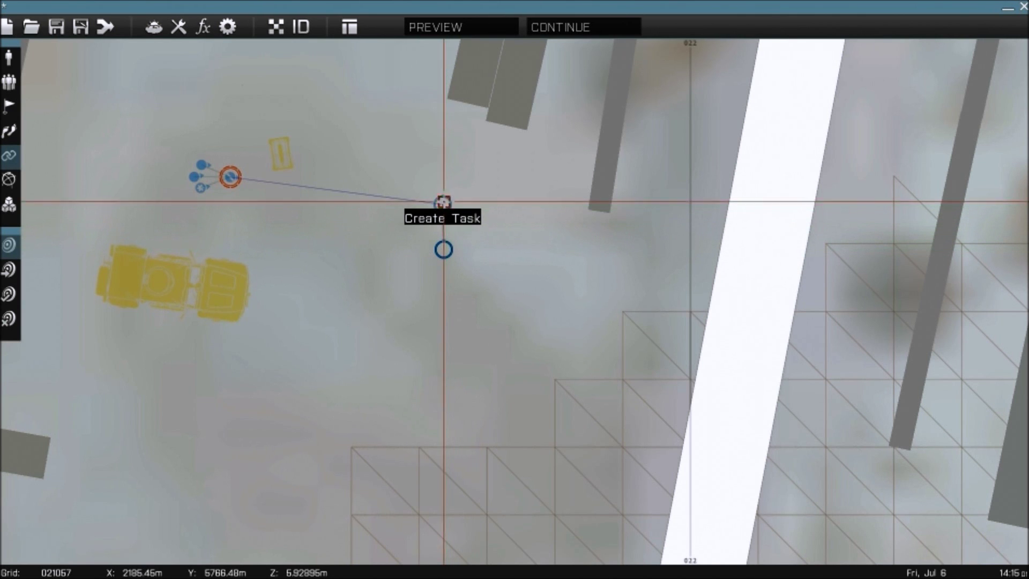
drag(443, 202, 444, 250)
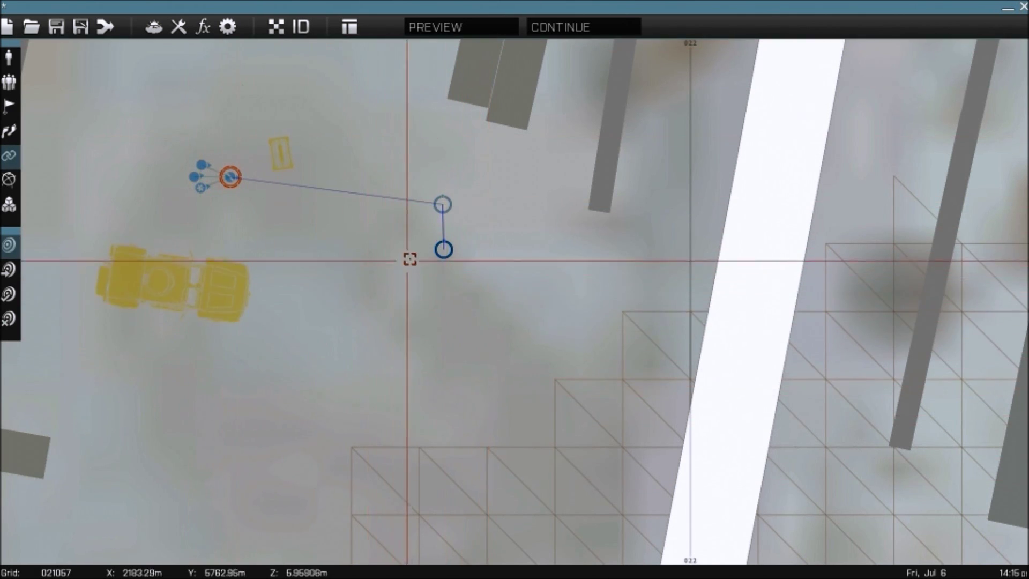
- Place a trigger inside the enemy outpost compound that activates once when OPFOR is not present
scroll(410, 259, down, 8)
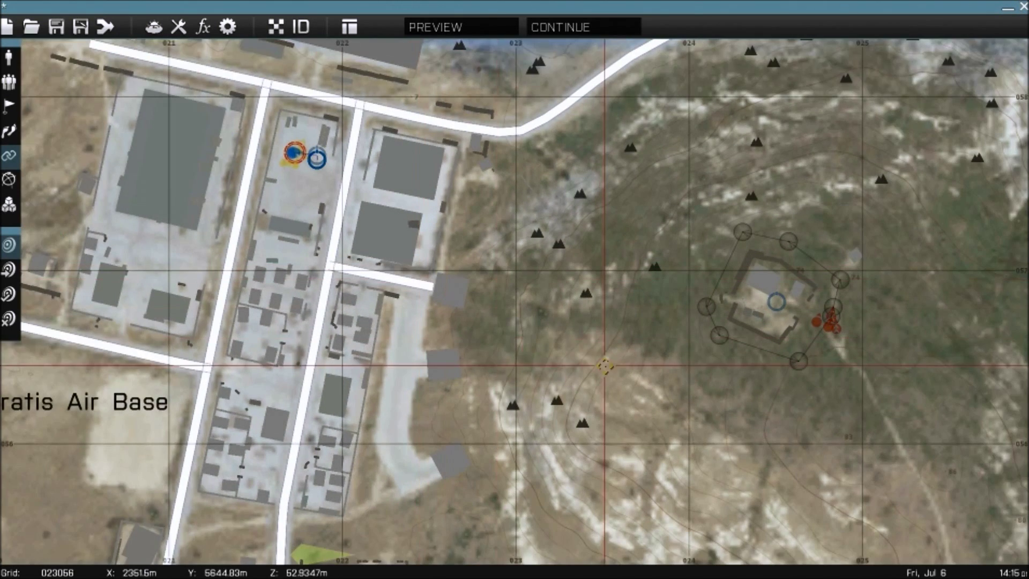
right_drag(604, 366, 404, 283)
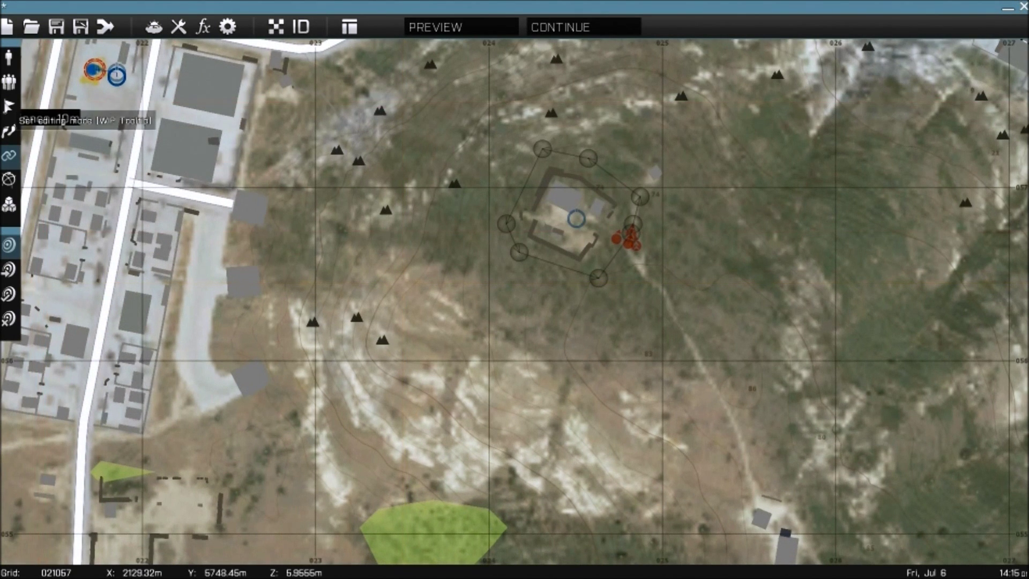
click(9, 105)
scroll(615, 270, up, 2)
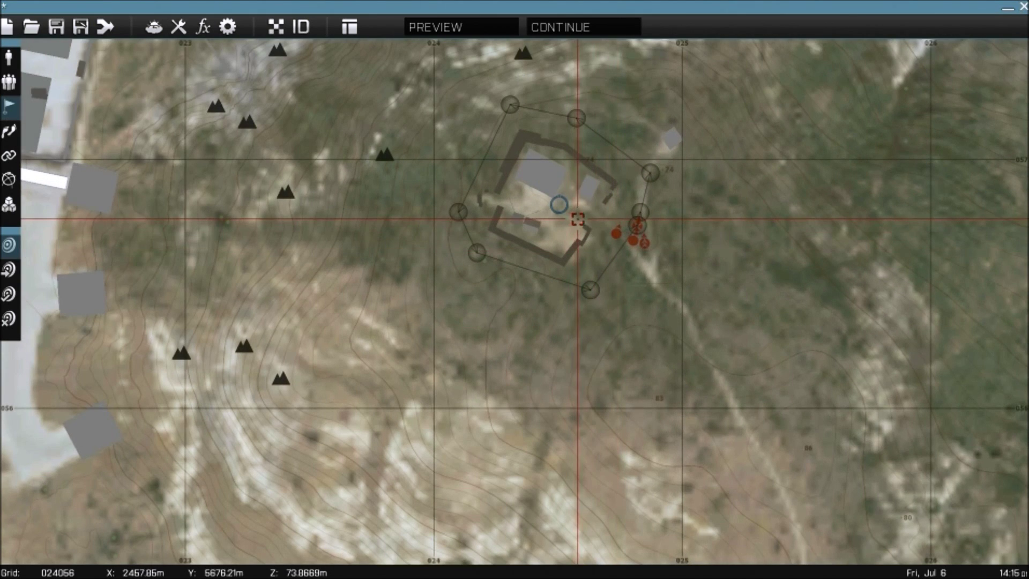
double_click(578, 220)
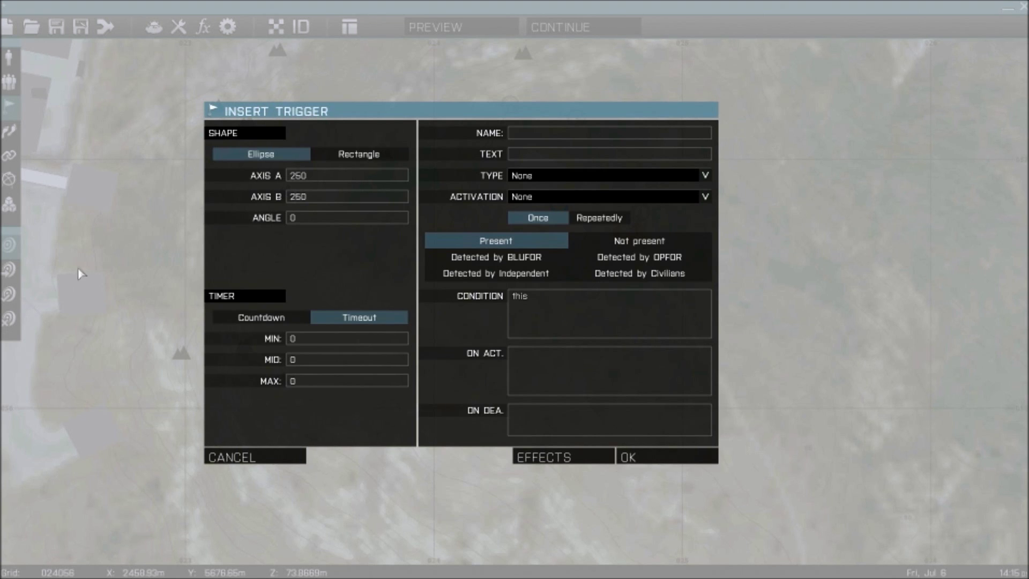
click(626, 243)
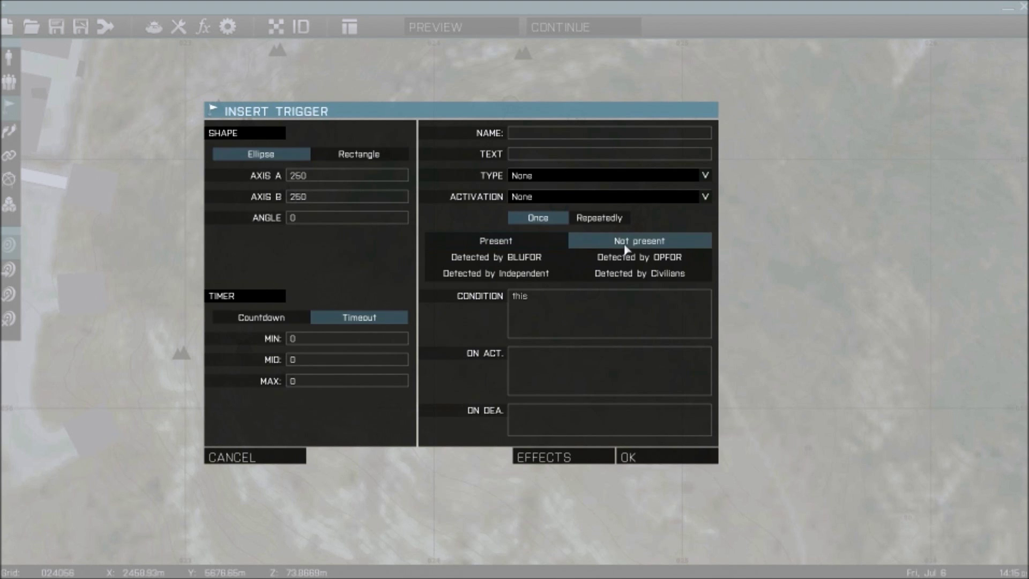
click(542, 199)
click(544, 226)
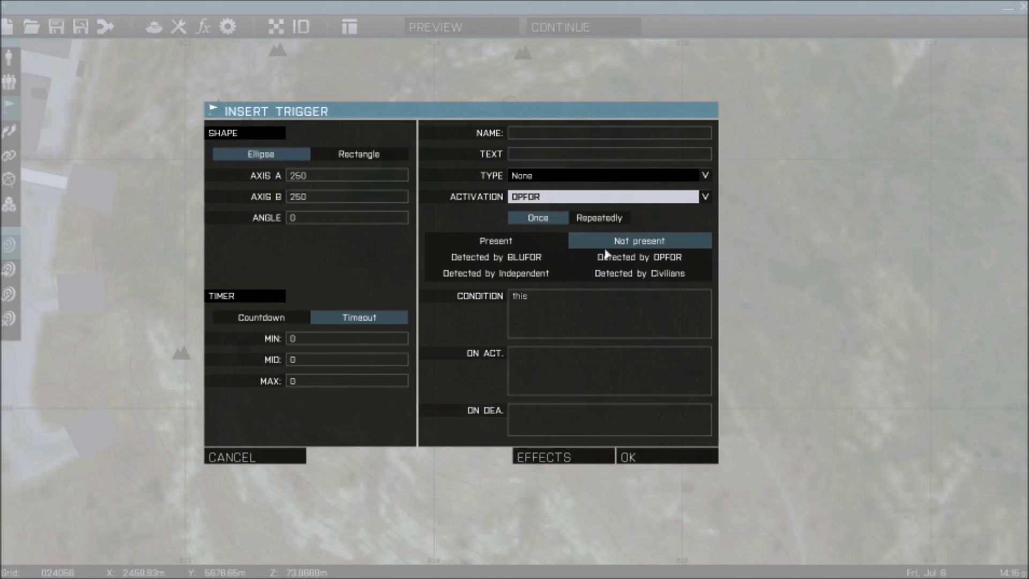
click(685, 457)
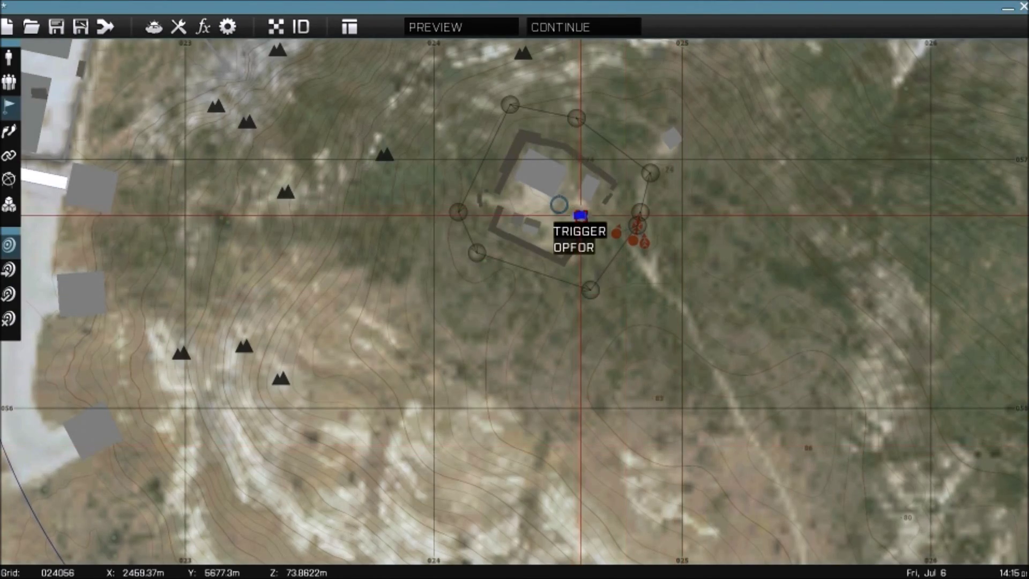
- Shrink the outpost trigger to a circle with both axes set to 100
scroll(581, 214, down, 4)
scroll(595, 227, up, 3)
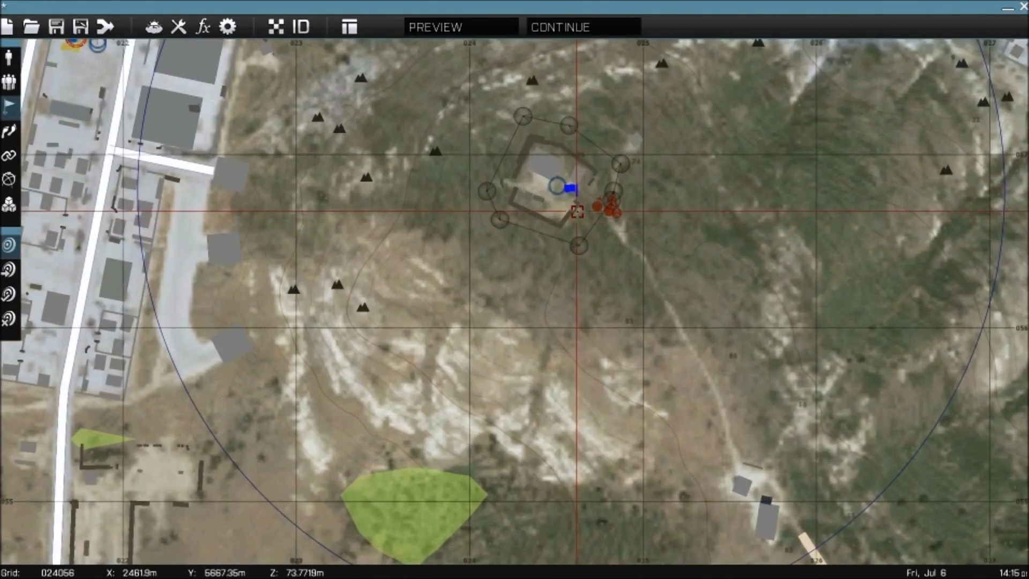
double_click(570, 191)
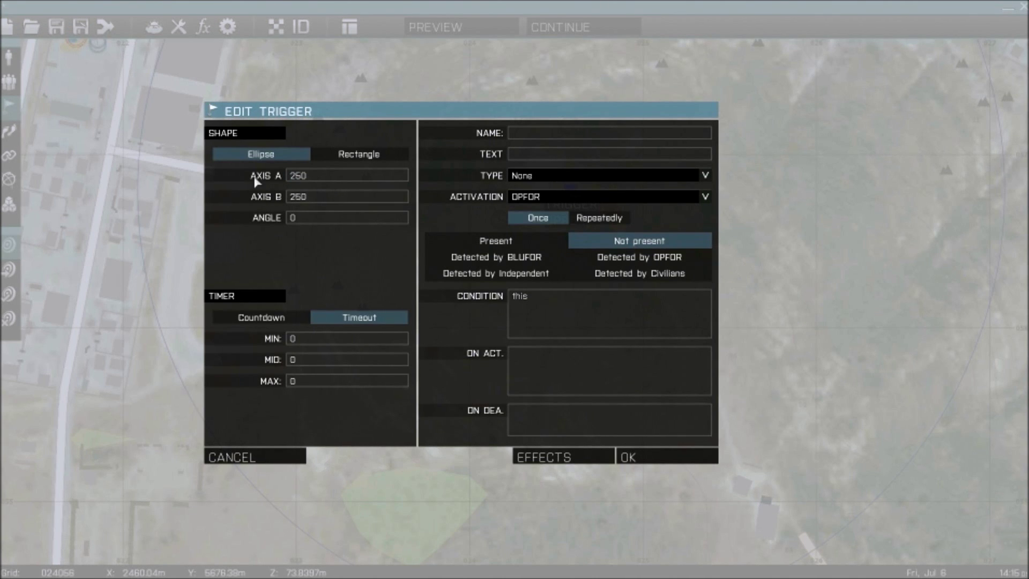
text(100)
key(Tab)
text(50)
key(BackSpace)
key(BackSpace)
key(Return)
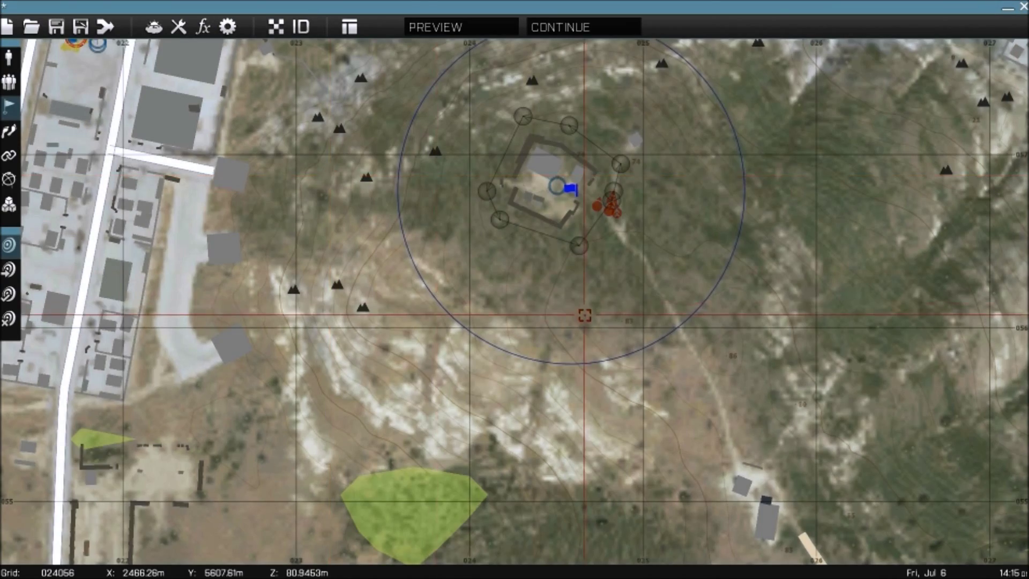
scroll(774, 171, down, 3)
scroll(610, 311, up, 3)
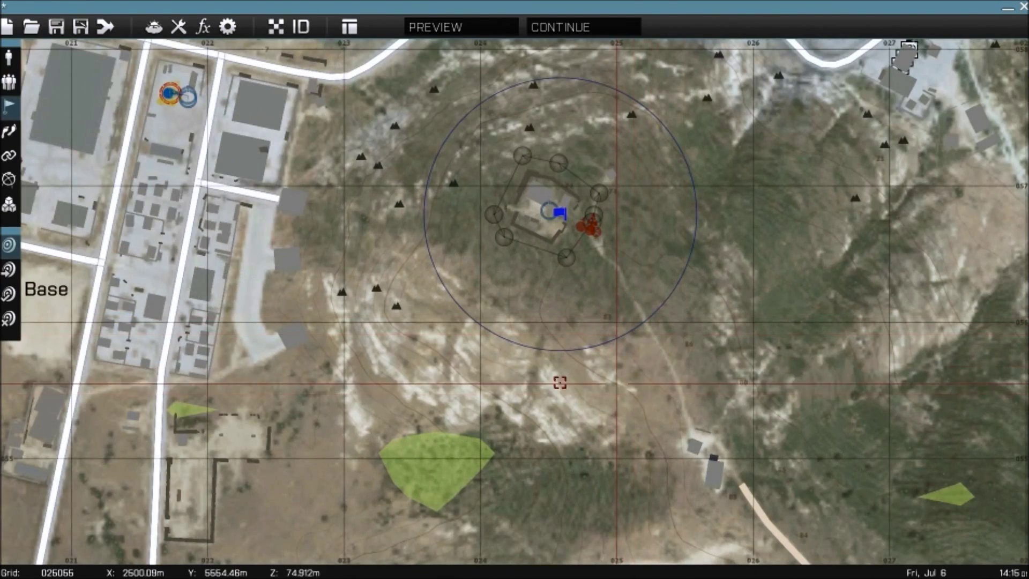
- Synchronize the outpost trigger with the Set Task State module at the air base
click(9, 160)
scroll(547, 225, up, 2)
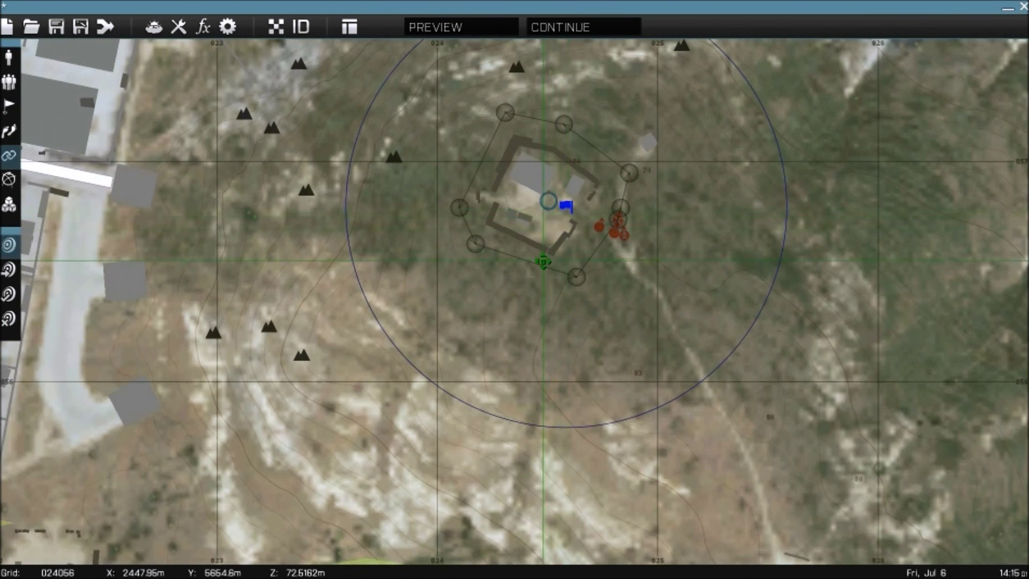
right_drag(523, 242, 899, 399)
scroll(350, 221, up, 3)
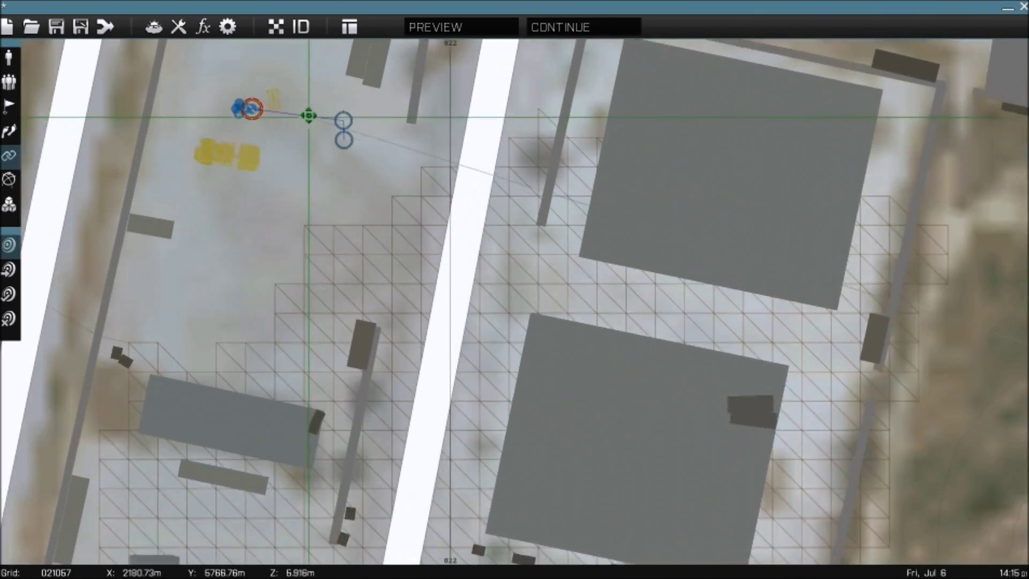
scroll(348, 136, up, 1)
scroll(352, 154, up, 2)
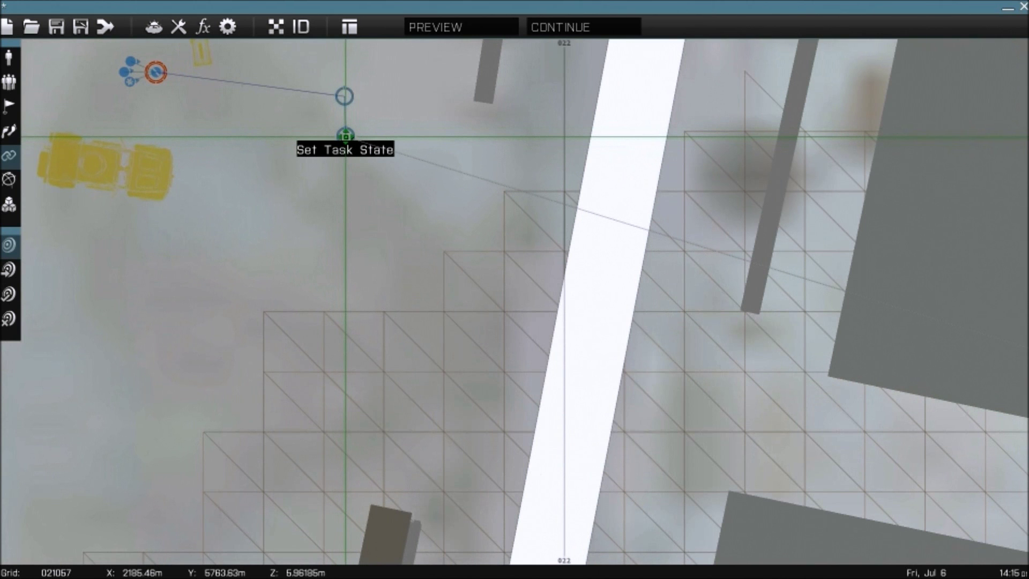
scroll(346, 137, down, 5)
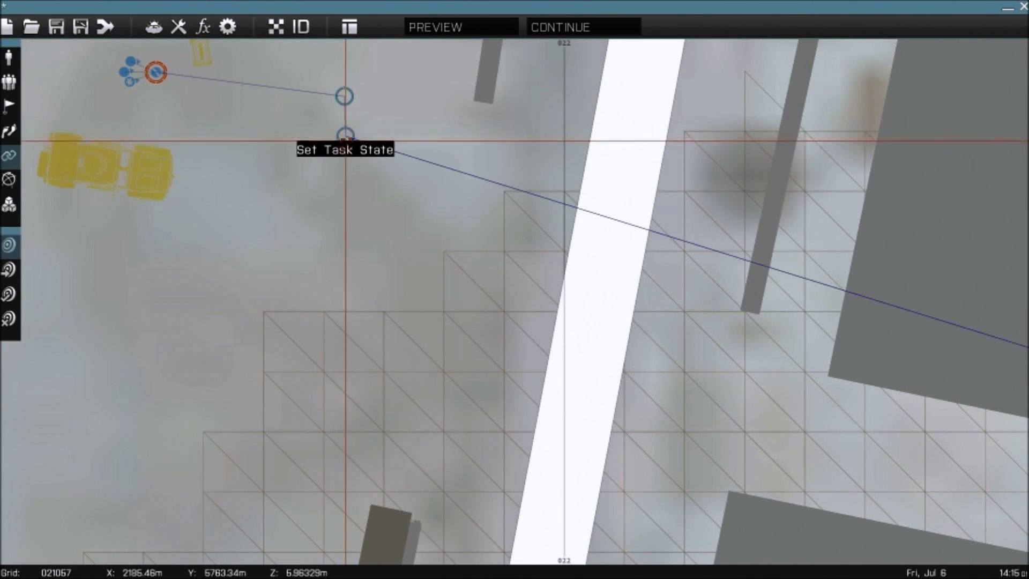
- Examine the synchronization chain from the squad leader through the two task modules towards the outpost trigger
scroll(287, 127, up, 2)
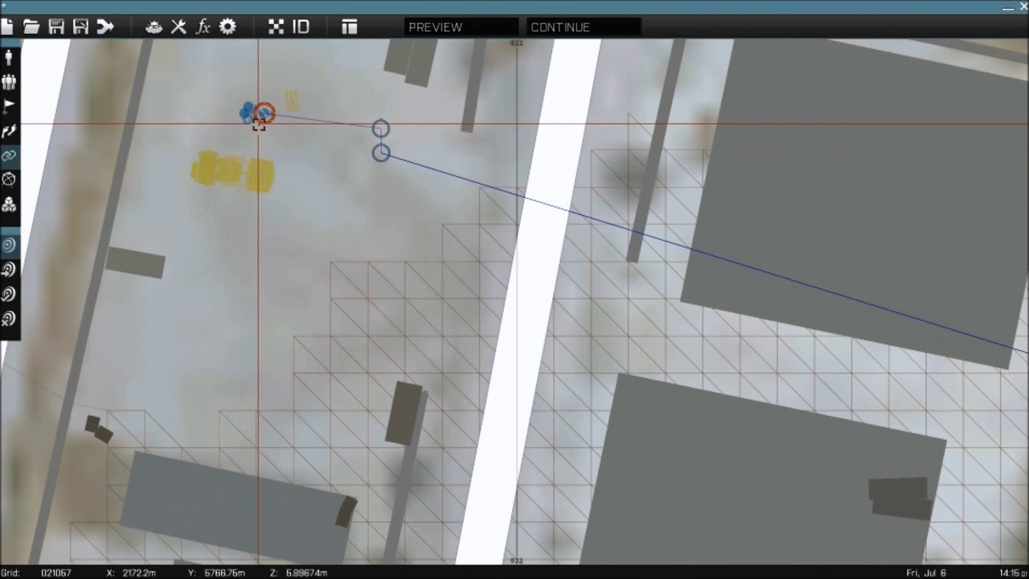
scroll(264, 130, up, 3)
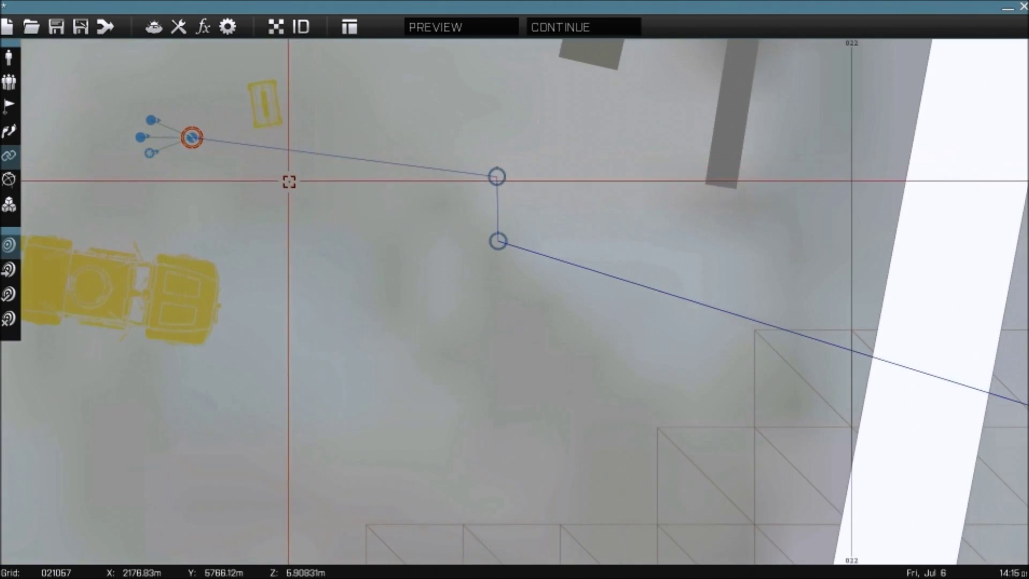
right_drag(290, 182, 357, 244)
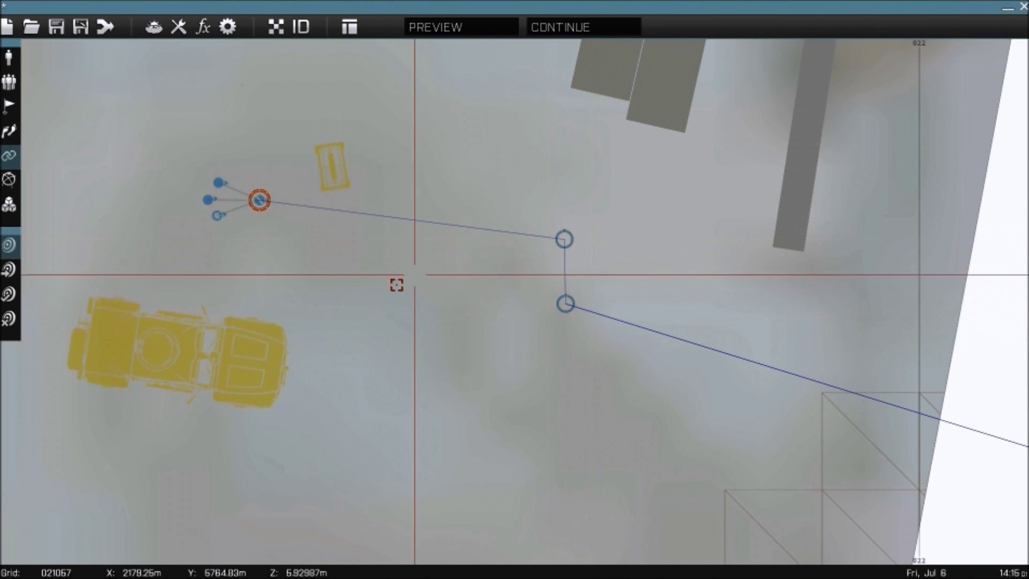
scroll(293, 285, down, 2)
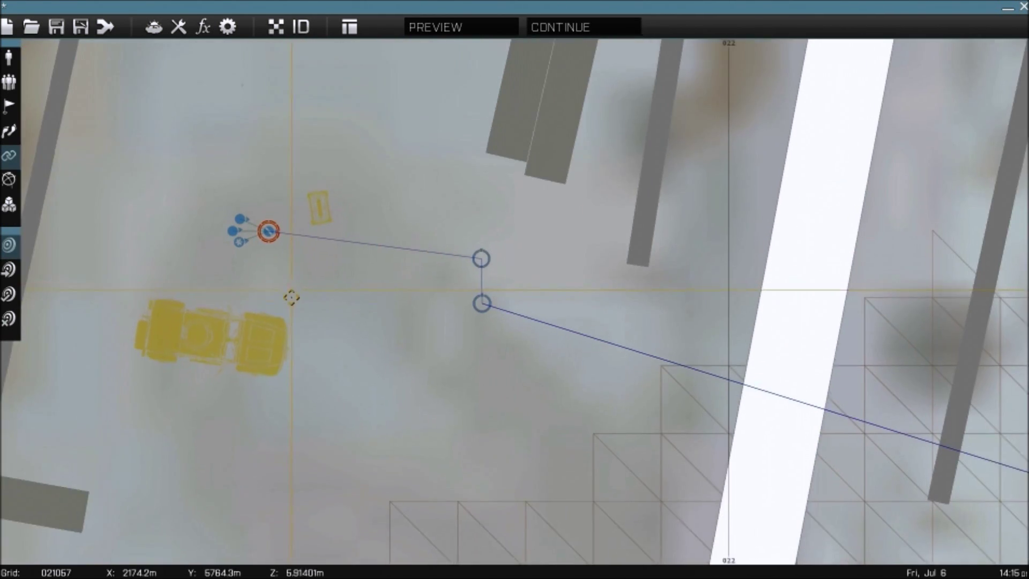
right_drag(292, 297, 283, 329)
right_drag(396, 111, 445, 111)
scroll(328, 168, down, 2)
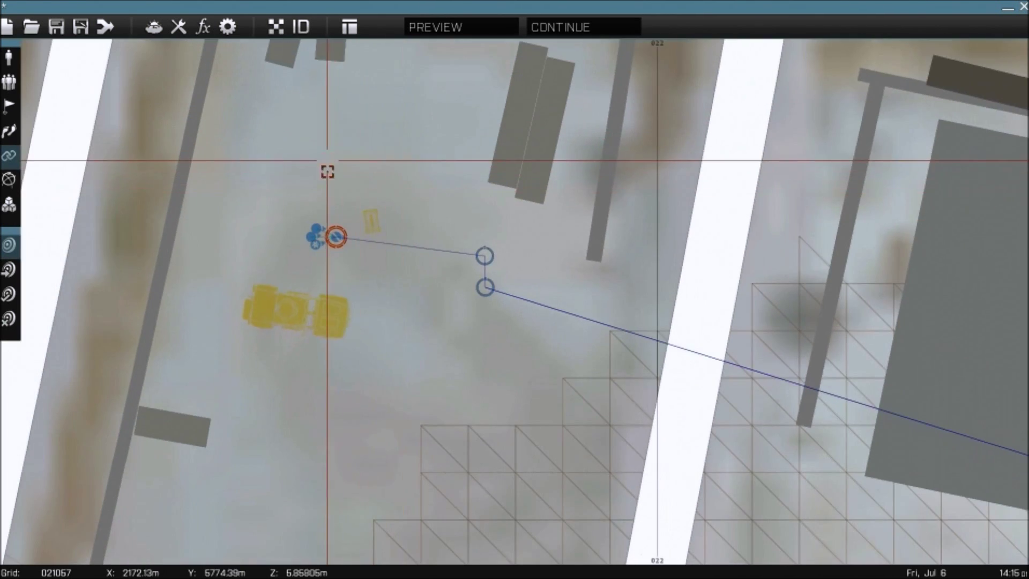
scroll(480, 301, up, 2)
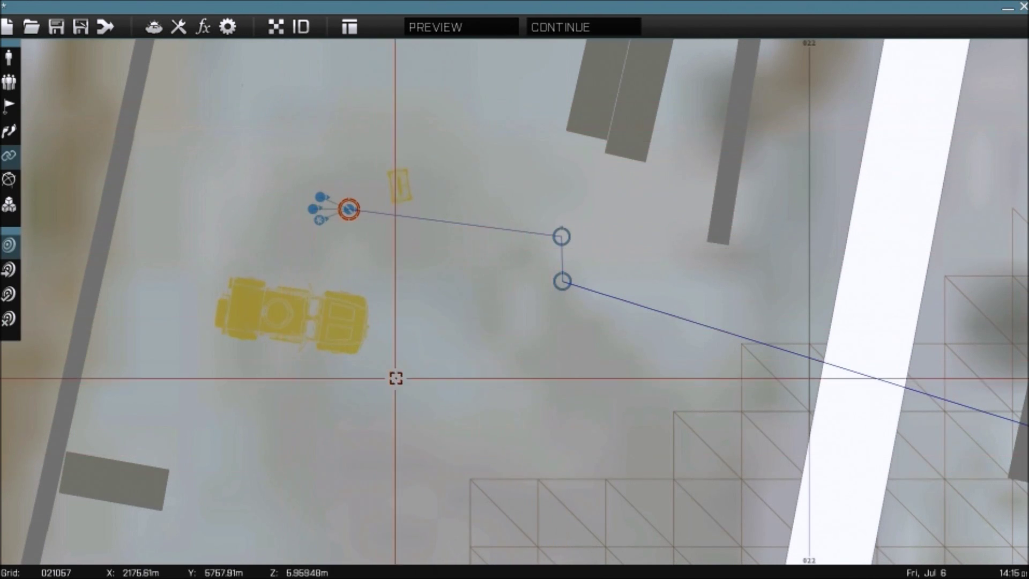
scroll(395, 375, down, 1)
scroll(363, 264, down, 2)
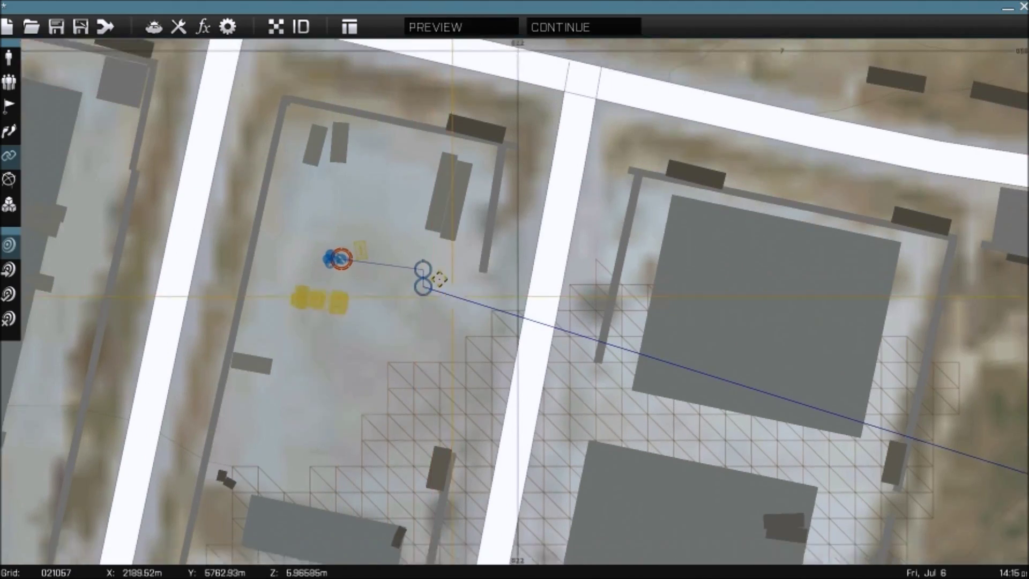
scroll(452, 296, down, 3)
right_drag(761, 482, 554, 307)
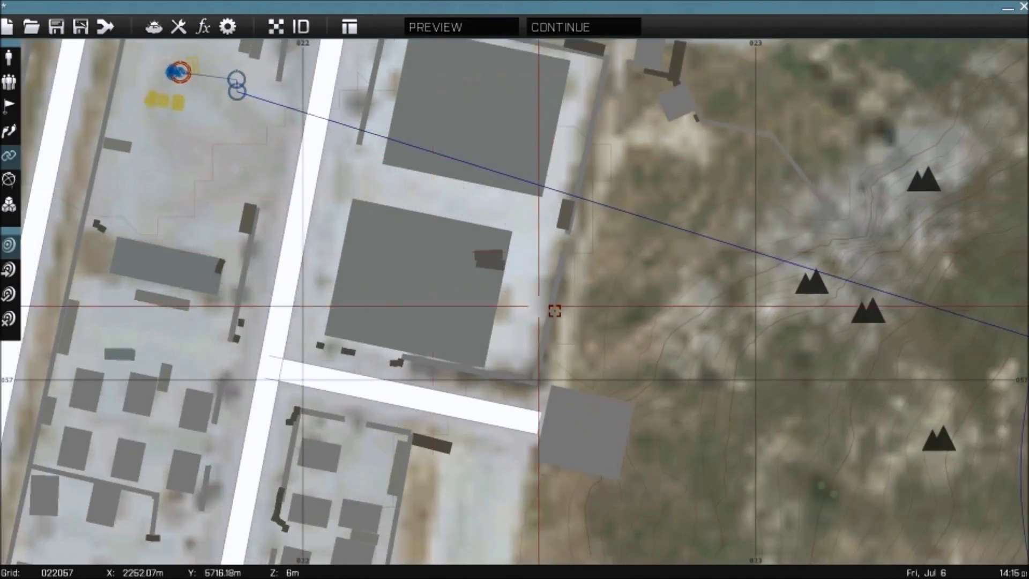
right_drag(879, 353, 590, 225)
right_drag(734, 303, 597, 234)
scroll(764, 220, up, 2)
right_drag(708, 201, 710, 235)
scroll(730, 228, up, 1)
scroll(729, 229, down, 3)
scroll(772, 293, up, 2)
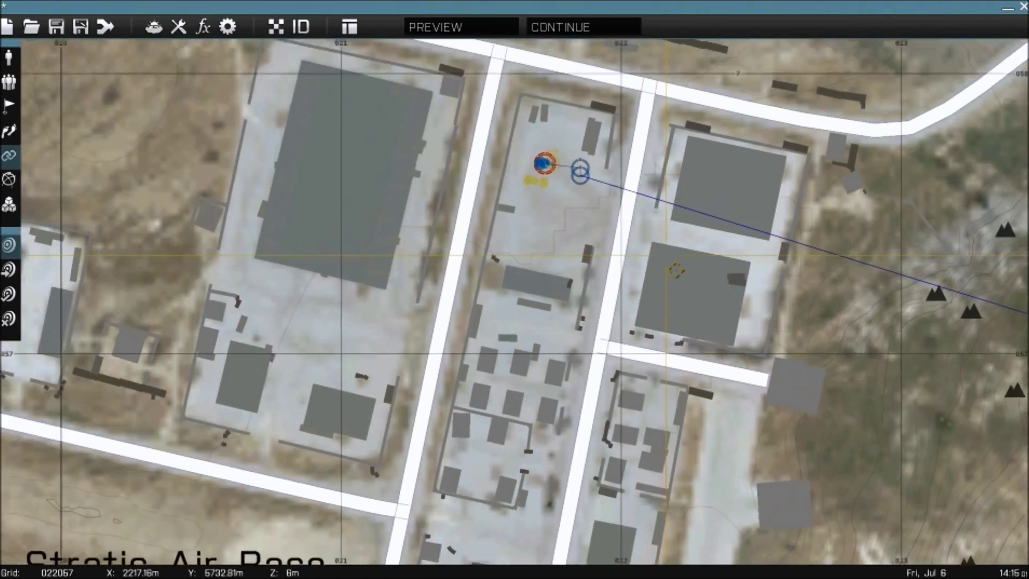
- Make the Squad Leader invulnerable by entering "Unit1 allowdamage false;" as its initialization
scroll(544, 164, up, 5)
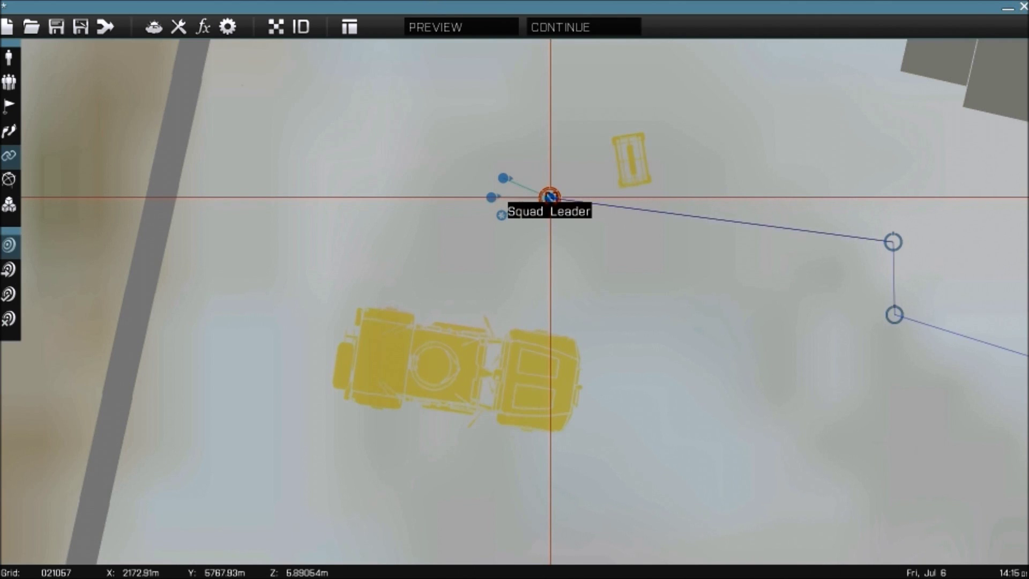
double_click(549, 197)
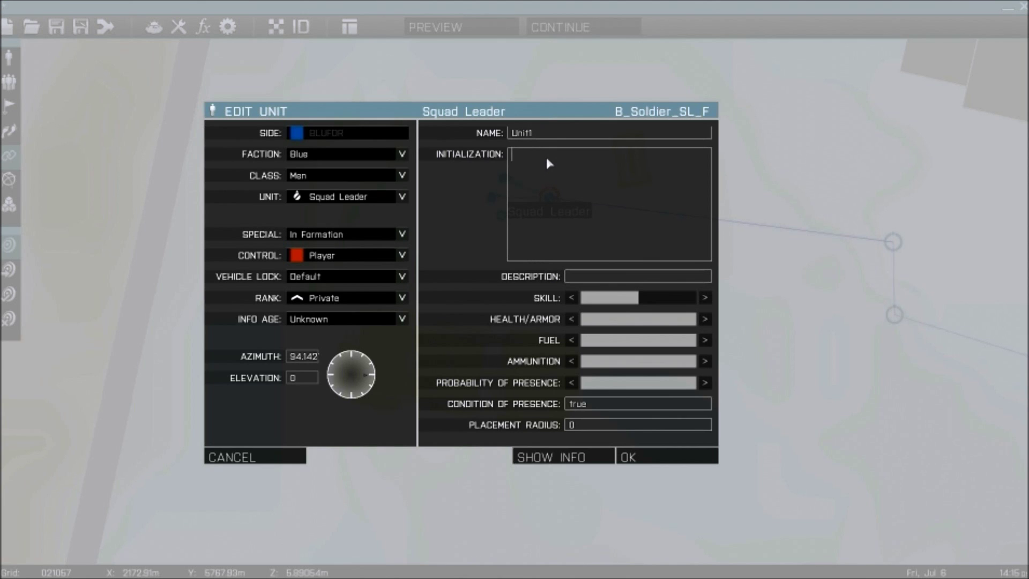
text(Unit)
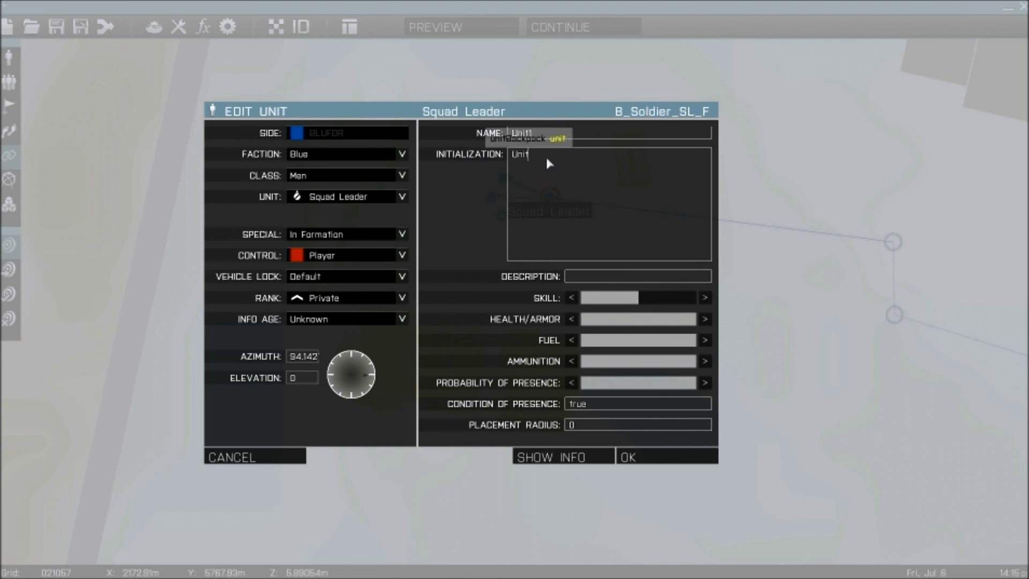
text(1 allowdamagw)
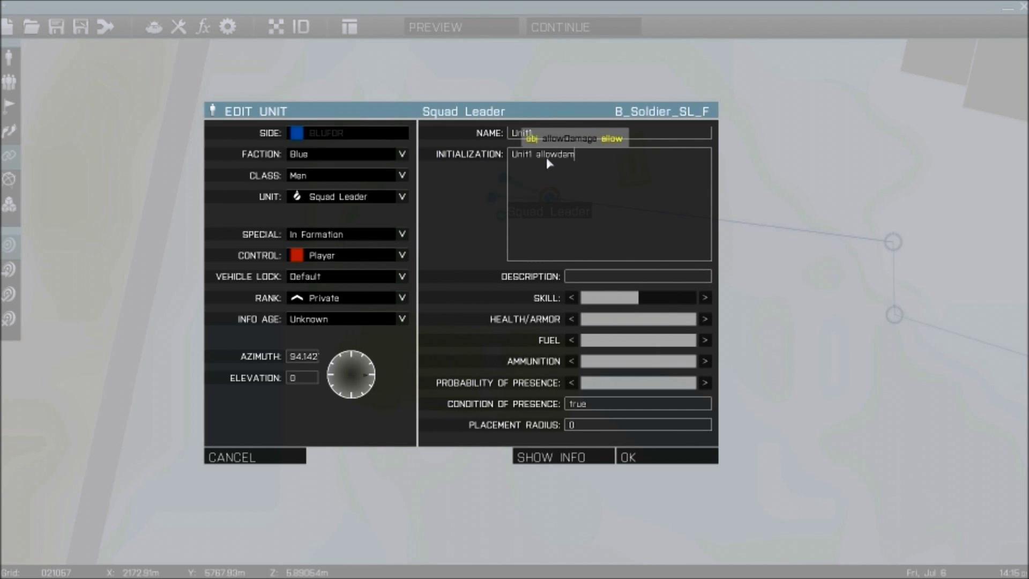
key(BackSpace)
text(e false;)
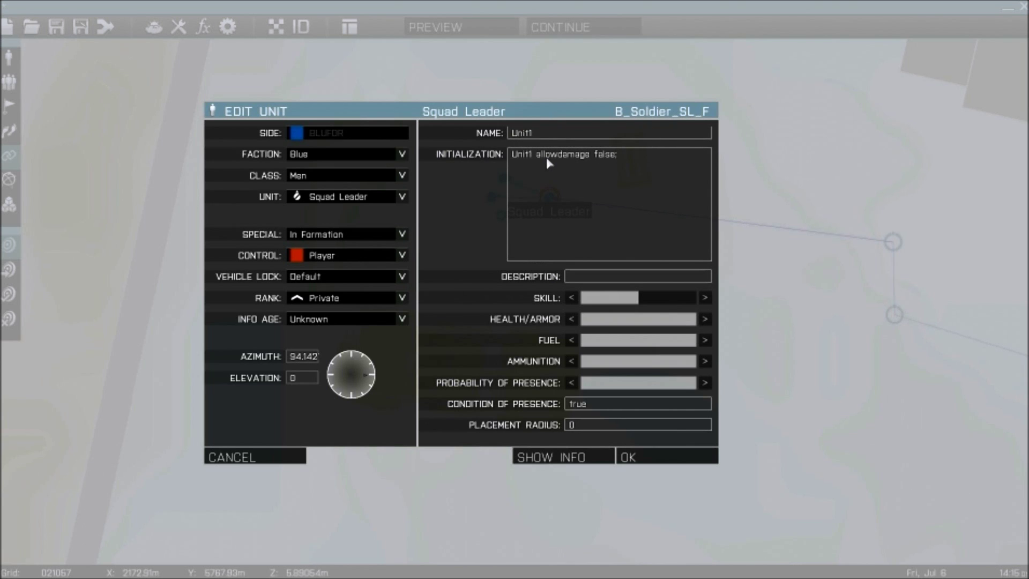
key(Return)
- Move the Squad Leader from the air base to just southeast of the outpost, beside the OPFOR squad
scroll(546, 157, down, 3)
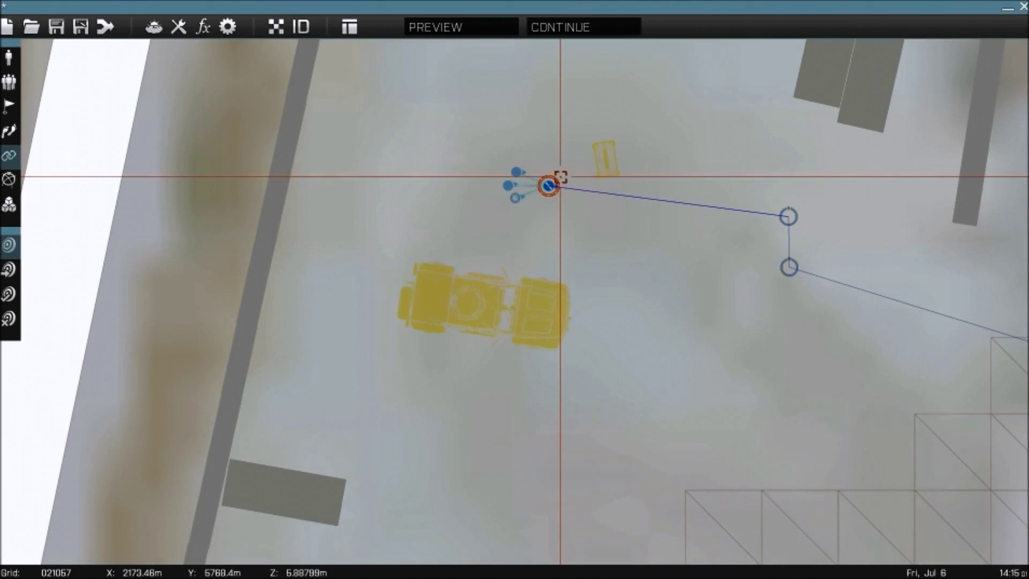
drag(548, 186, 326, 82)
scroll(650, 349, down, 3)
scroll(668, 369, down, 5)
right_drag(720, 358, 327, 82)
drag(327, 82, 400, 144)
right_drag(680, 350, 400, 144)
scroll(811, 241, up, 1)
drag(400, 144, 806, 122)
scroll(812, 235, up, 3)
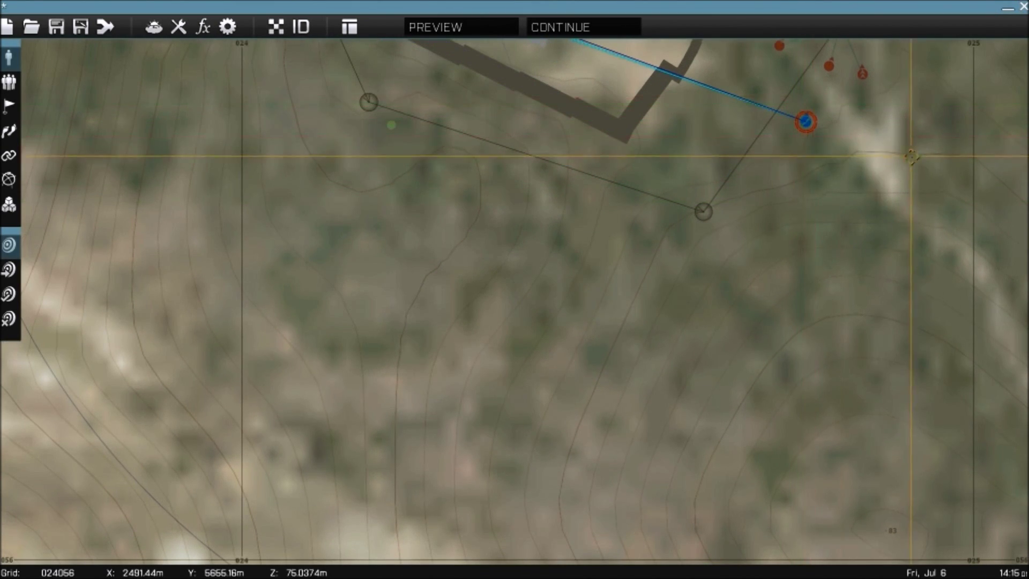
right_drag(912, 154, 773, 365)
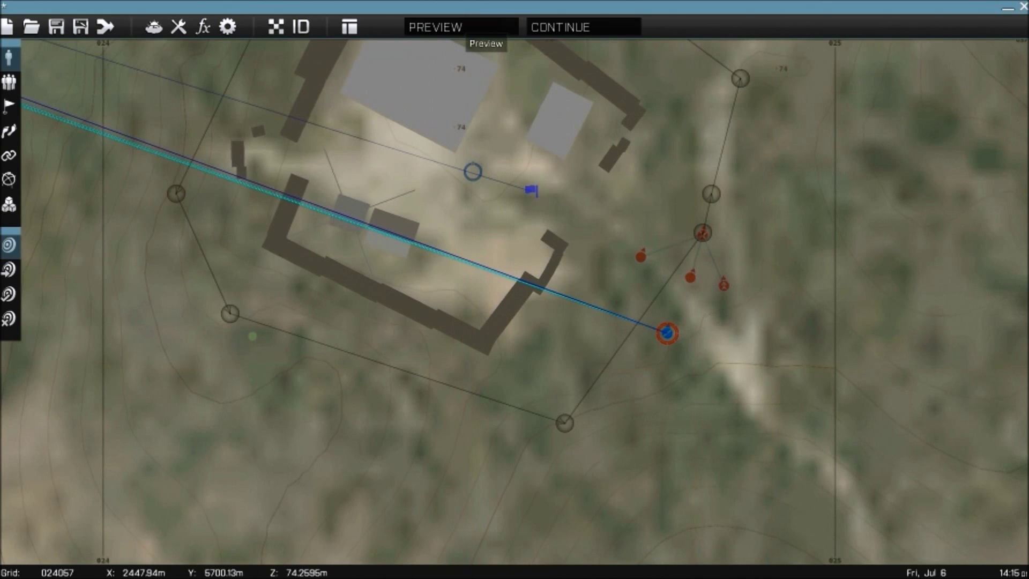
- Preview the mission and engage the OPFOR squad beside the player's starting position southeast of the outpost
click(461, 26)
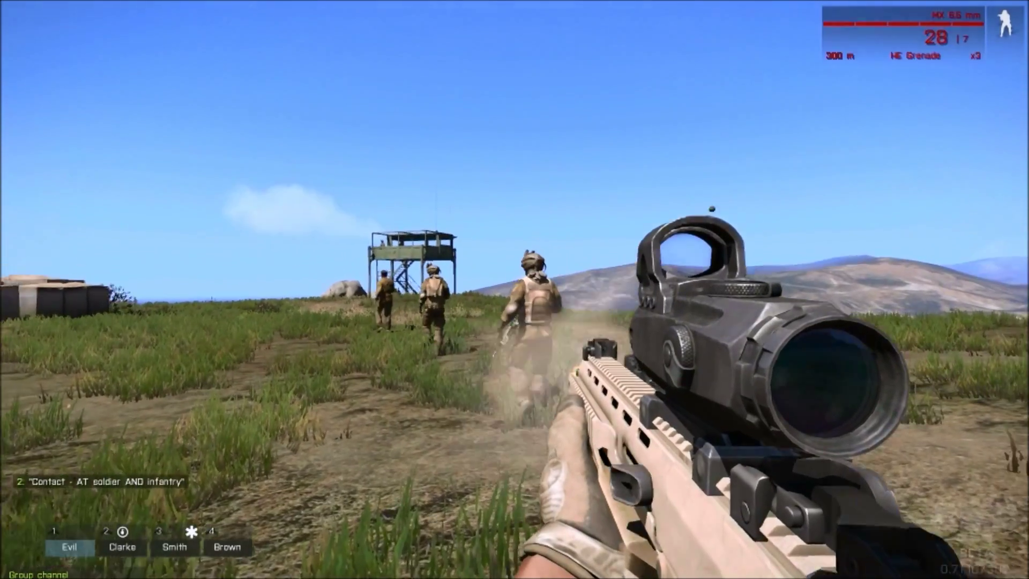
click(514, 289)
click(514, 289)
click(515, 289)
click(514, 290)
click(515, 290)
click(515, 289)
click(514, 290)
click(515, 289)
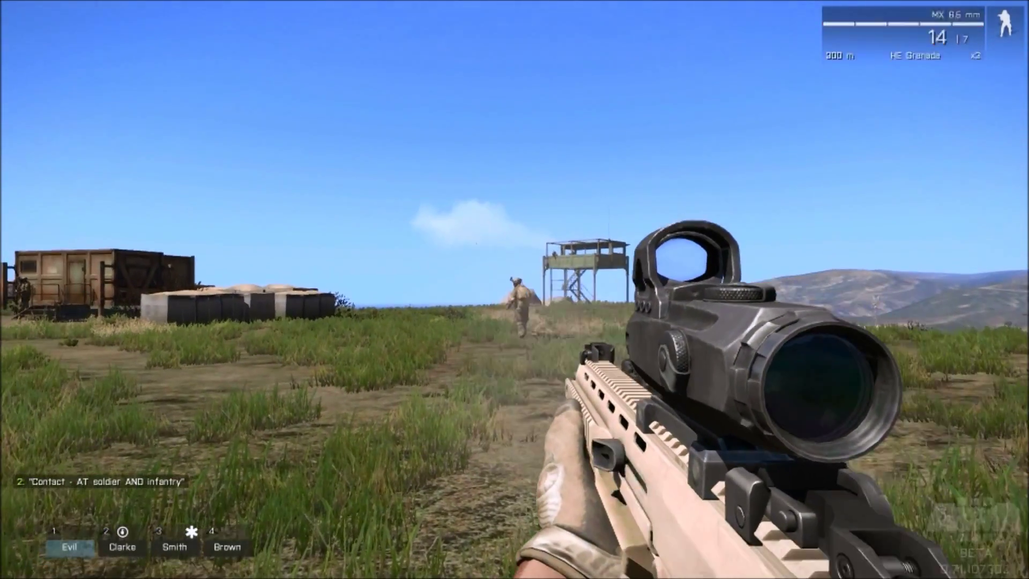
right_click(514, 289)
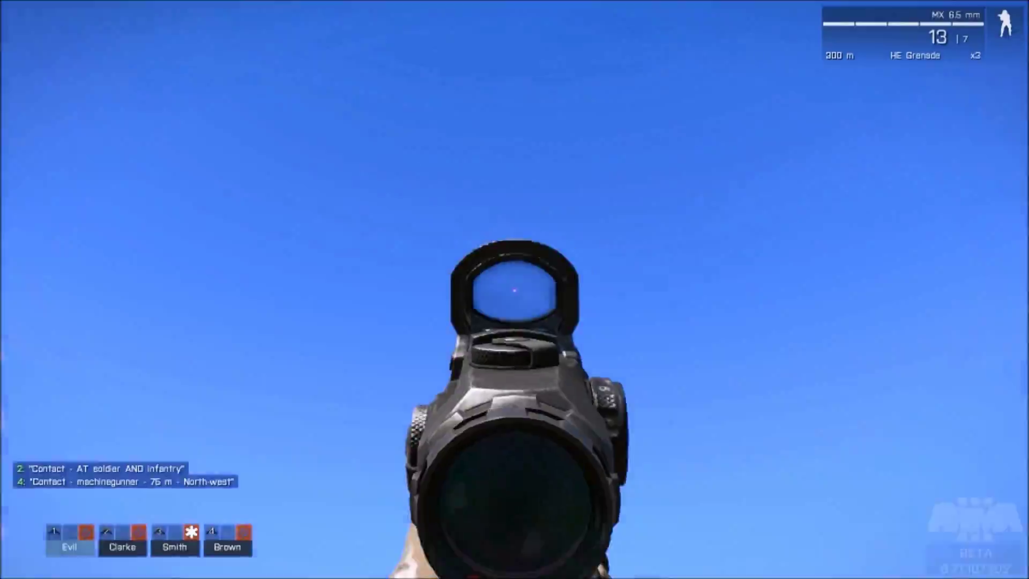
right_click(514, 290)
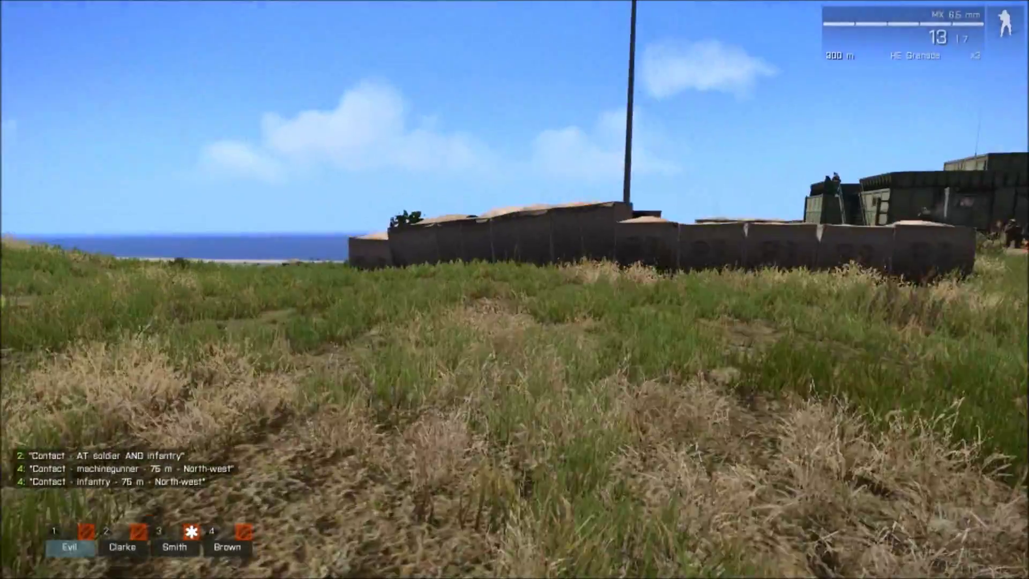
- Advance to the outpost's barrier wall and fire over it towards the watchtower
key(w)
key(x)
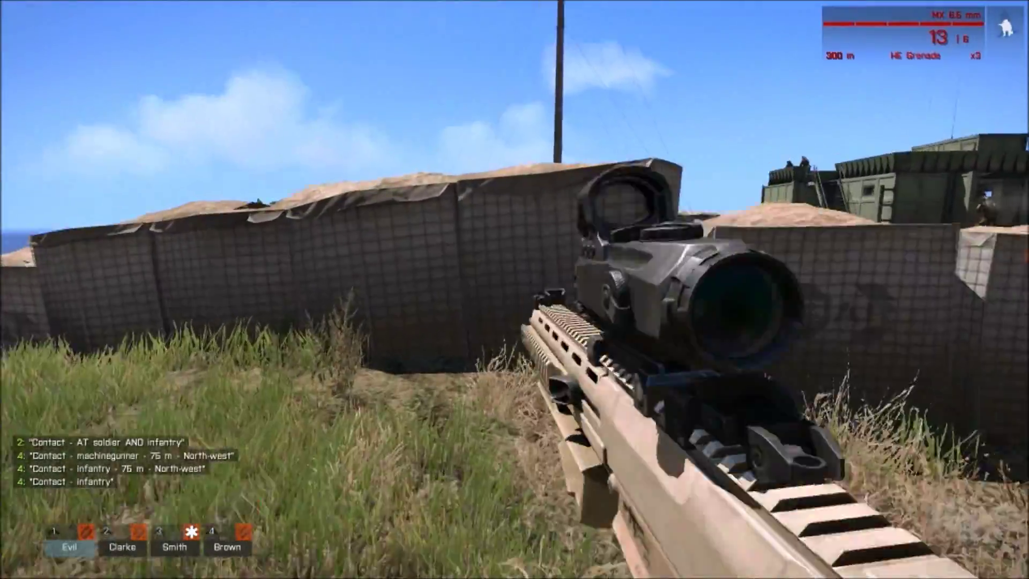
key(x)
key(w)
right_click(515, 290)
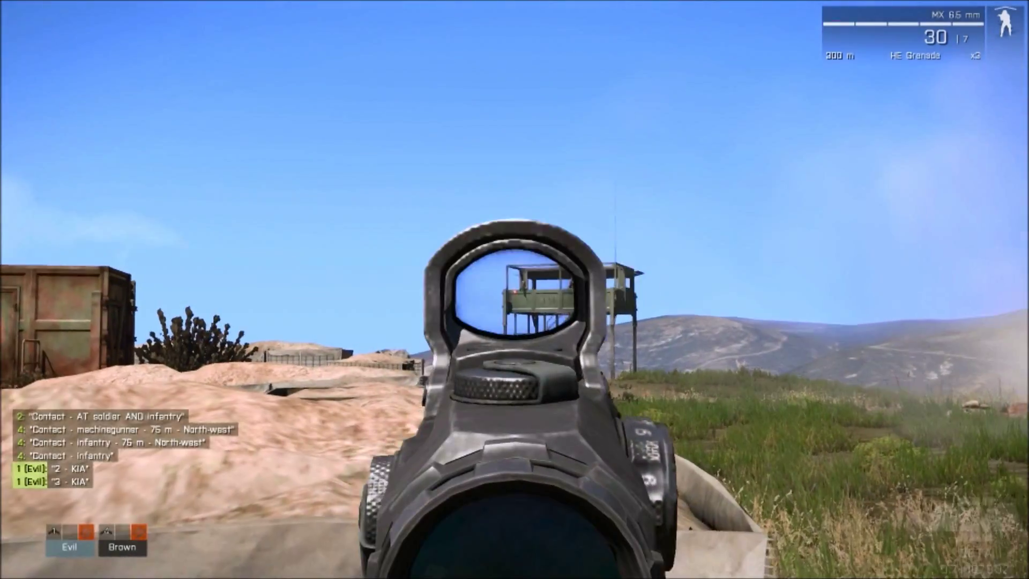
click(514, 289)
click(515, 289)
click(514, 290)
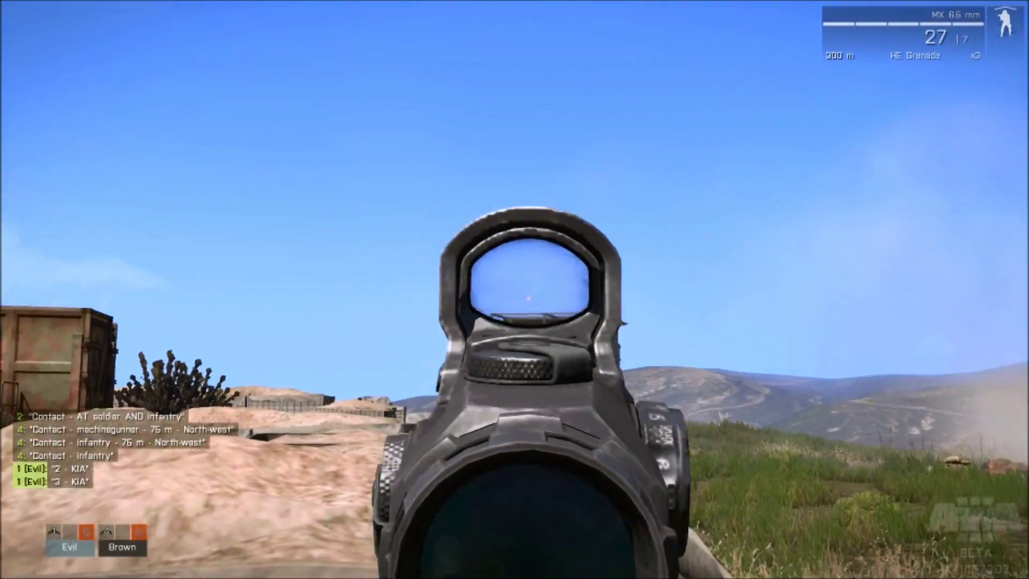
click(515, 289)
click(515, 290)
click(514, 289)
click(514, 289)
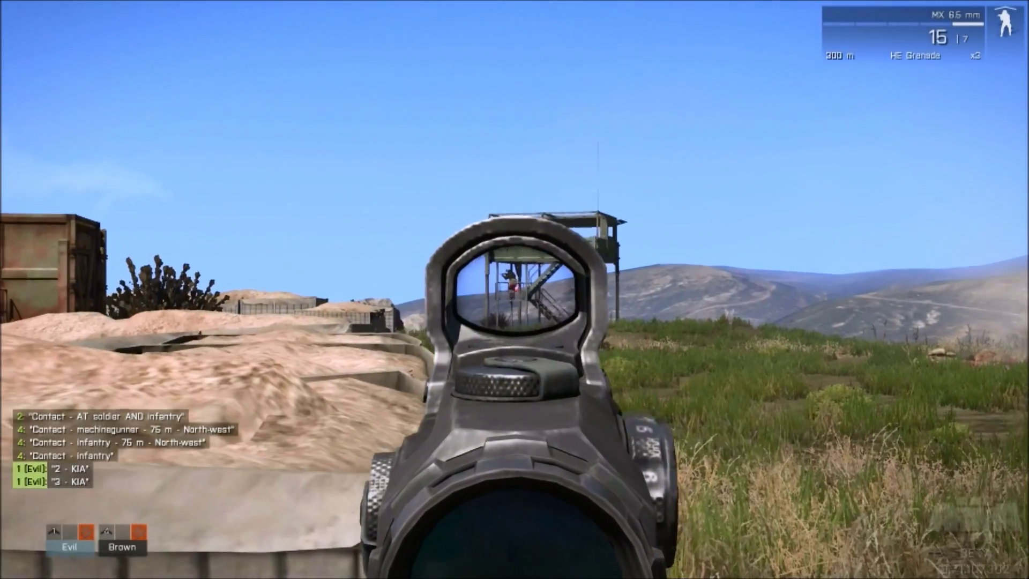
- Shift position along the barrier to engage the soldiers near the green building, and reload the rifle
key(ctrl+s)
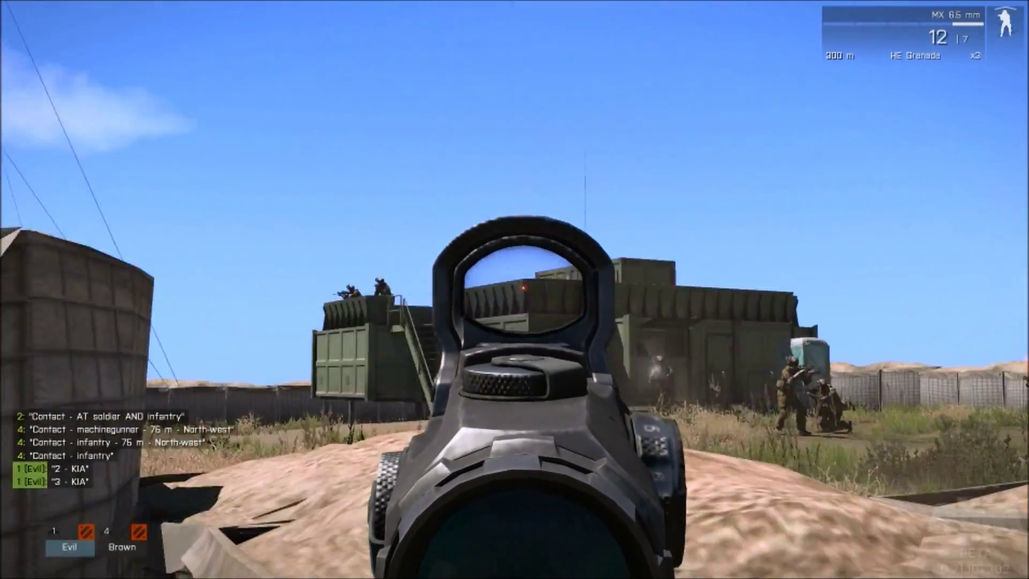
key(ctrl+s)
key(ctrl+w)
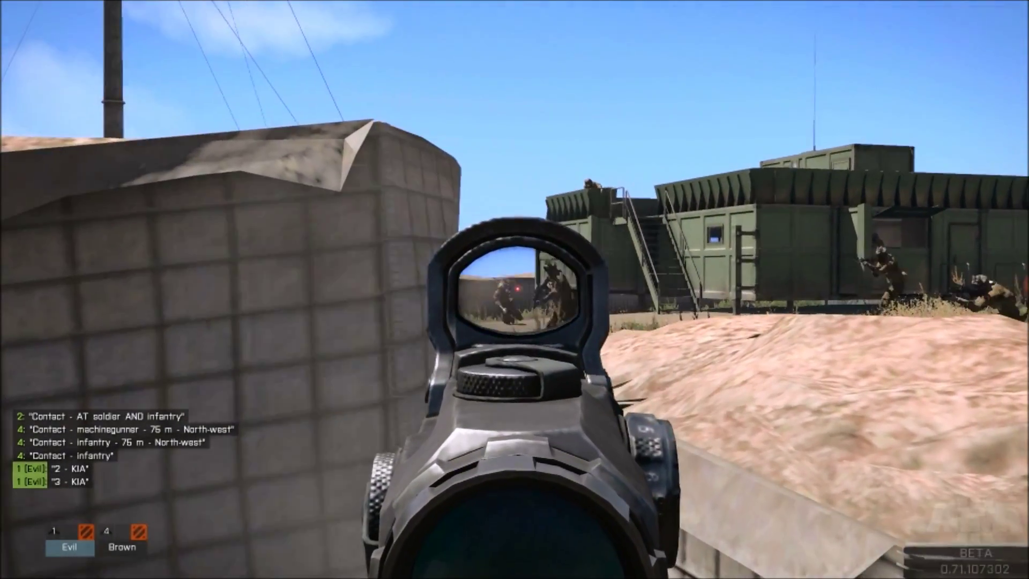
key(d)
key(d)
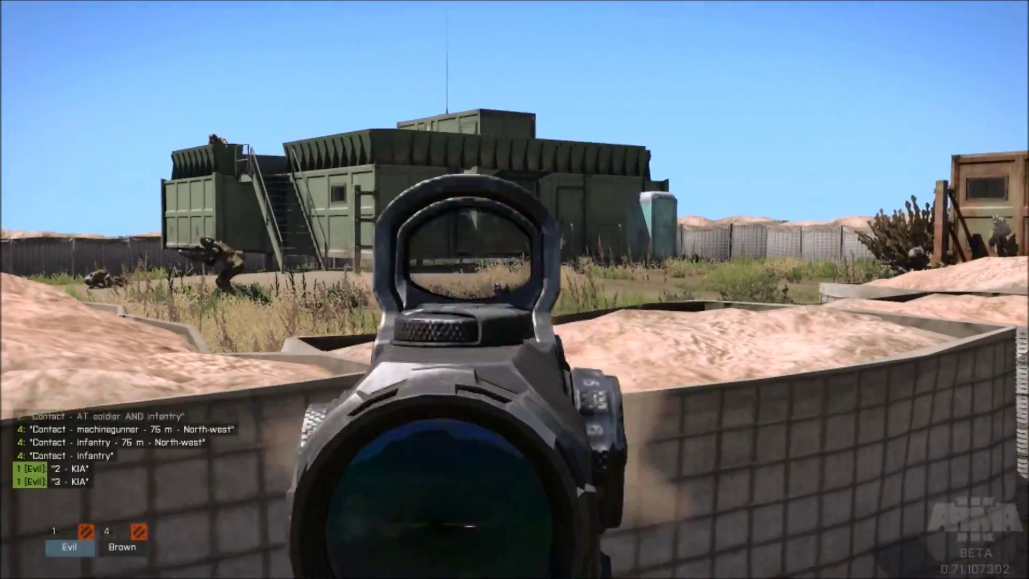
key(r)
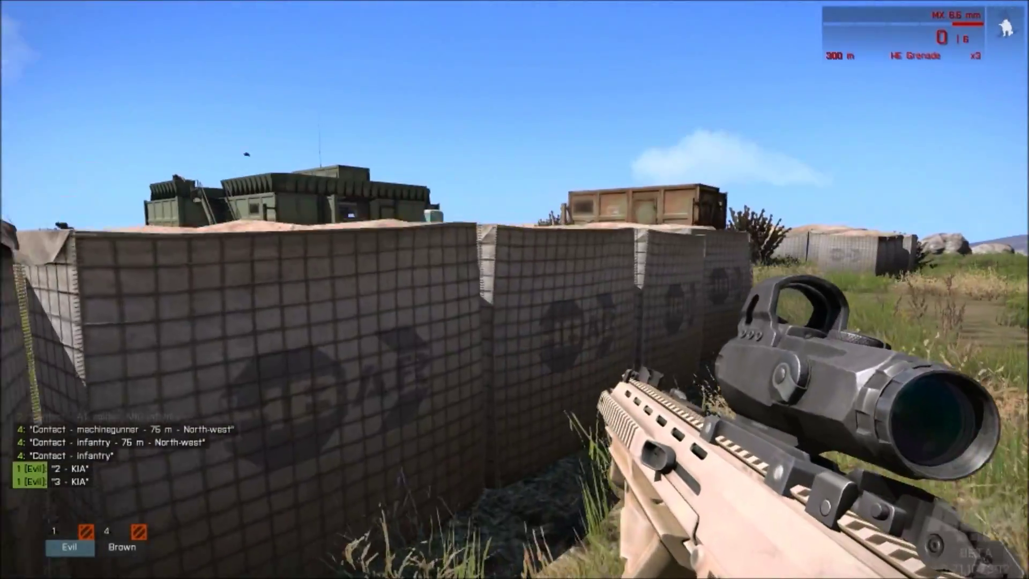
key(w)
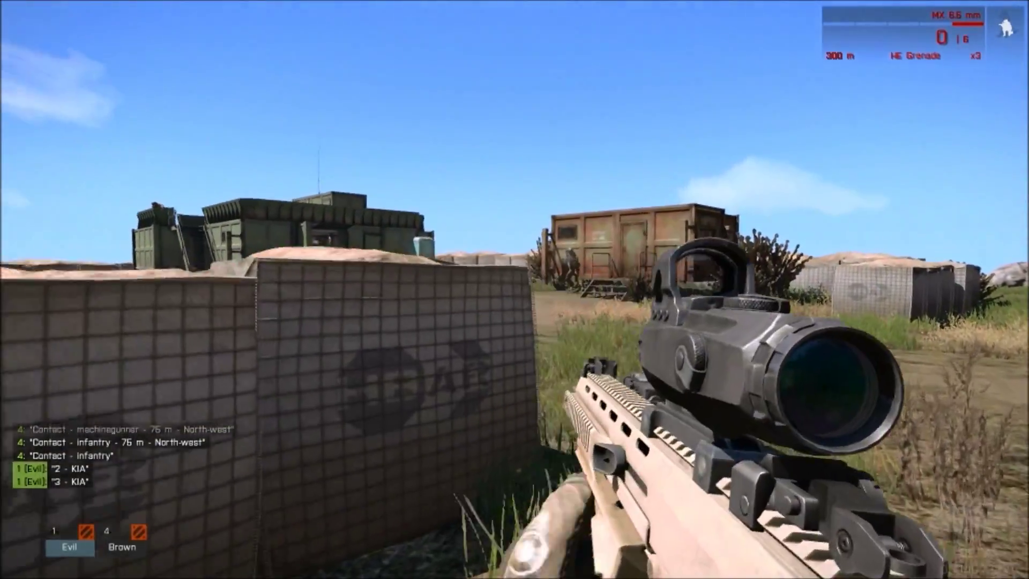
- Shoot the soldiers lying in the grass in front of the green building from the barrier's open end
right_click(515, 290)
click(515, 289)
click(514, 289)
click(515, 290)
key(w)
right_click(515, 289)
click(514, 290)
click(514, 289)
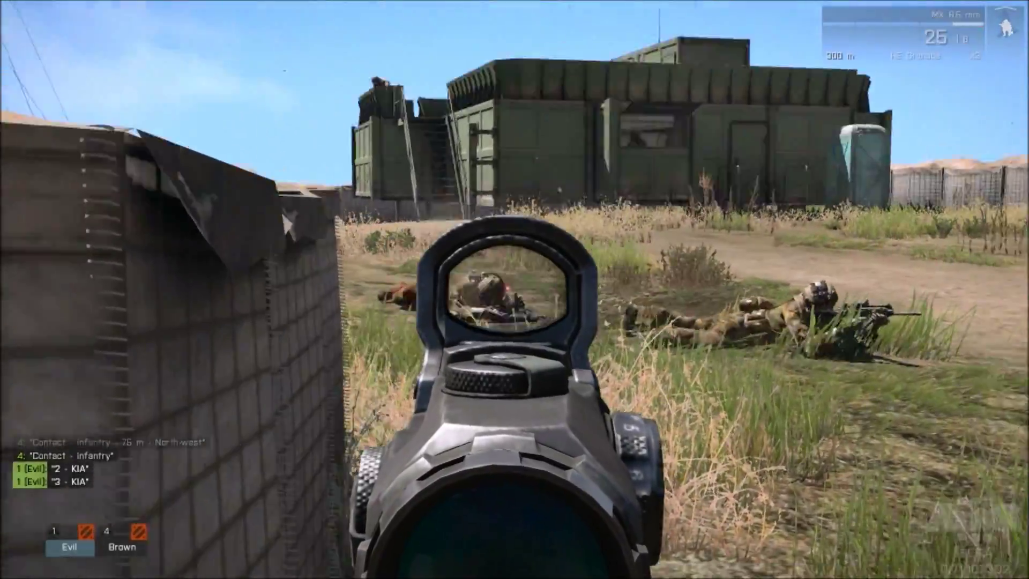
click(514, 290)
click(514, 289)
click(515, 289)
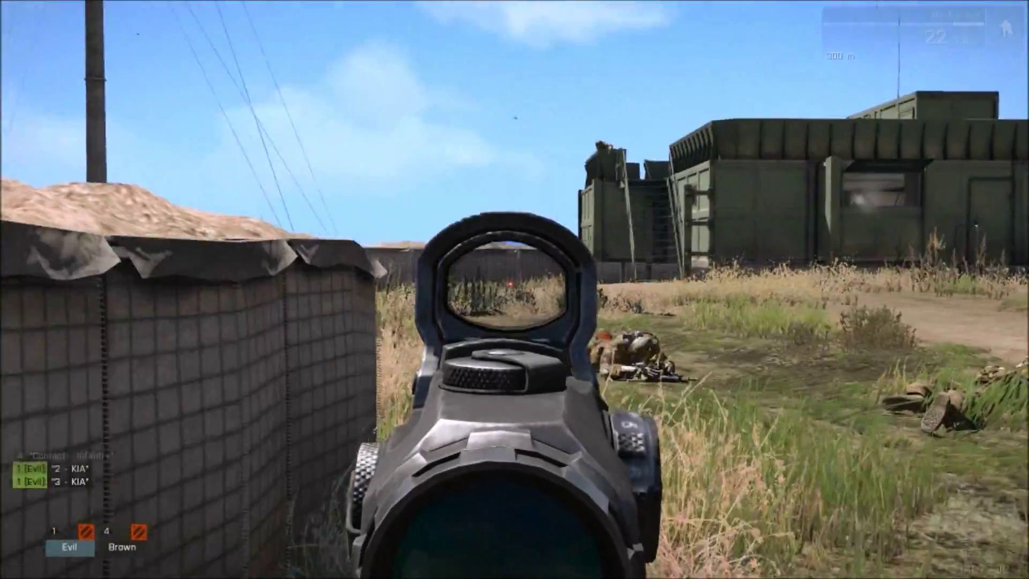
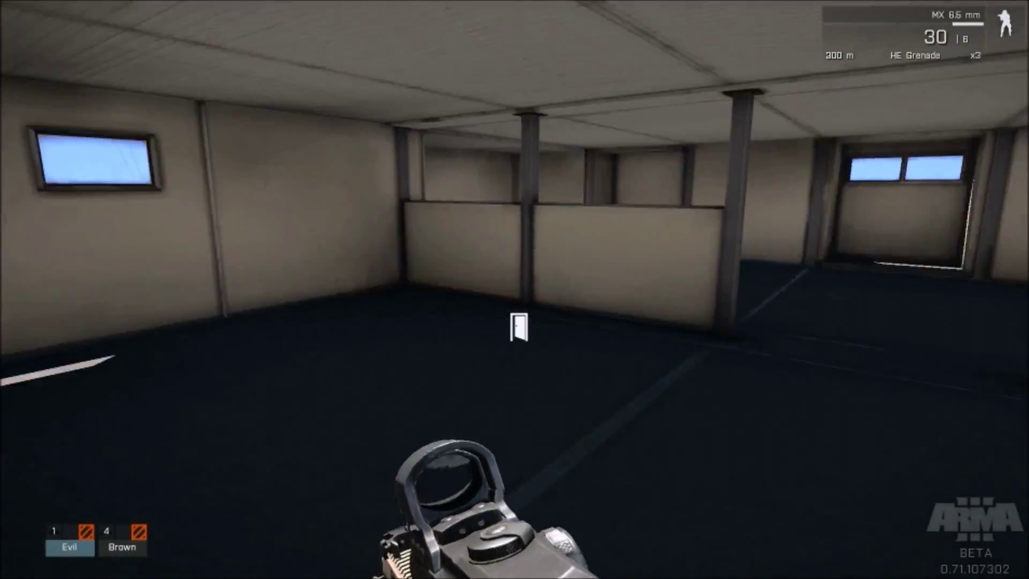
- Search the green building's interior and rooftop, and shoot at the soldier on the roof
right_click(514, 290)
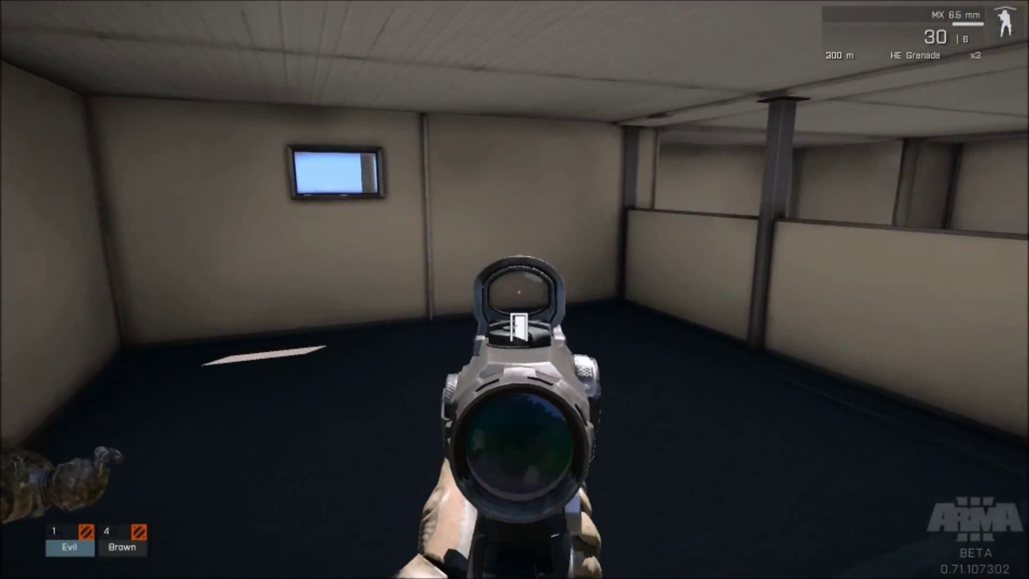
key(f)
key(w)
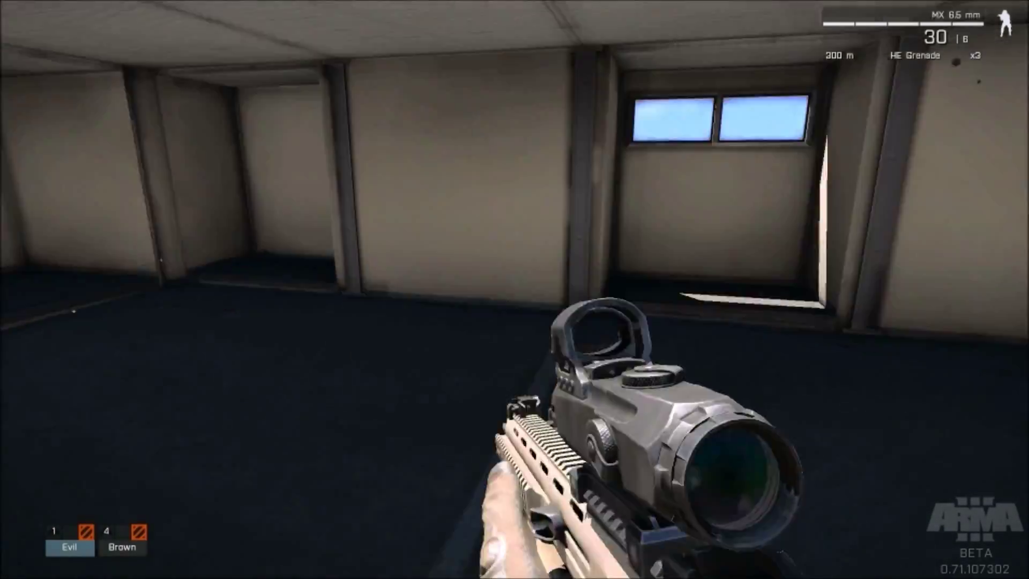
key(w)
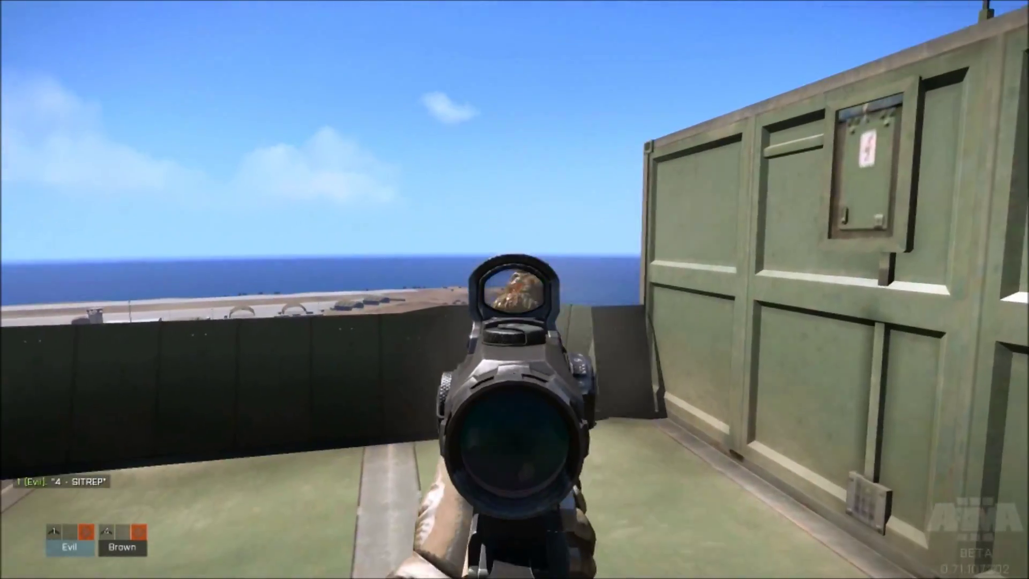
click(516, 289)
right_click(516, 290)
key(w)
key(w)
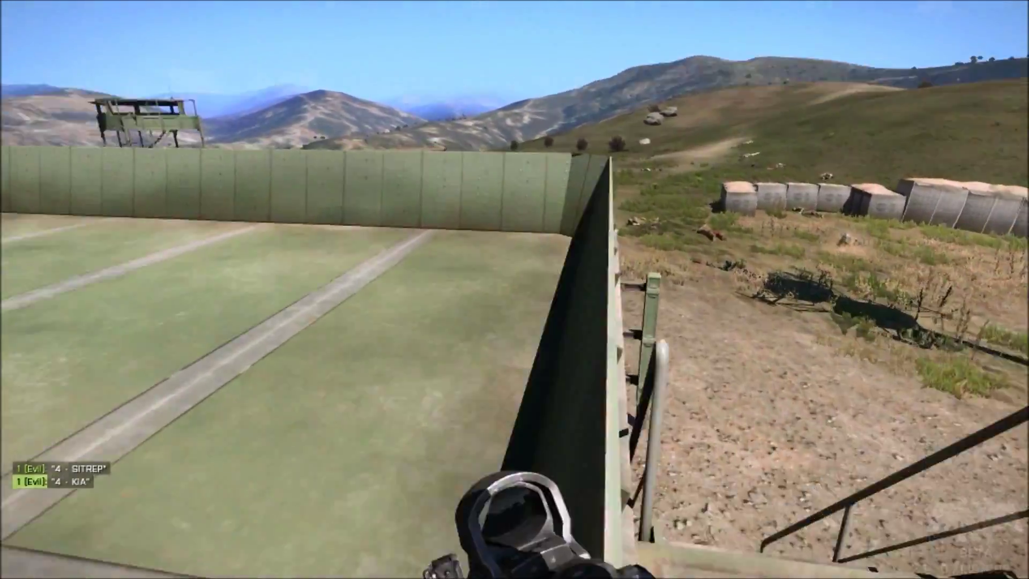
key(w)
- Check from the rooftop that the outpost grounds are clear and the outpost task completes
right_click(515, 290)
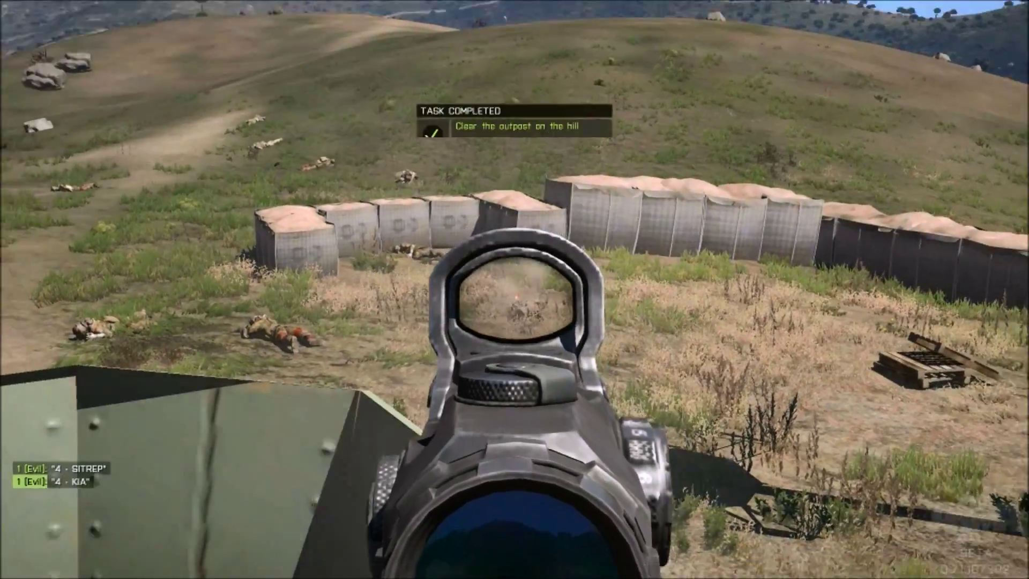
right_click(515, 289)
key(w)
key(s)
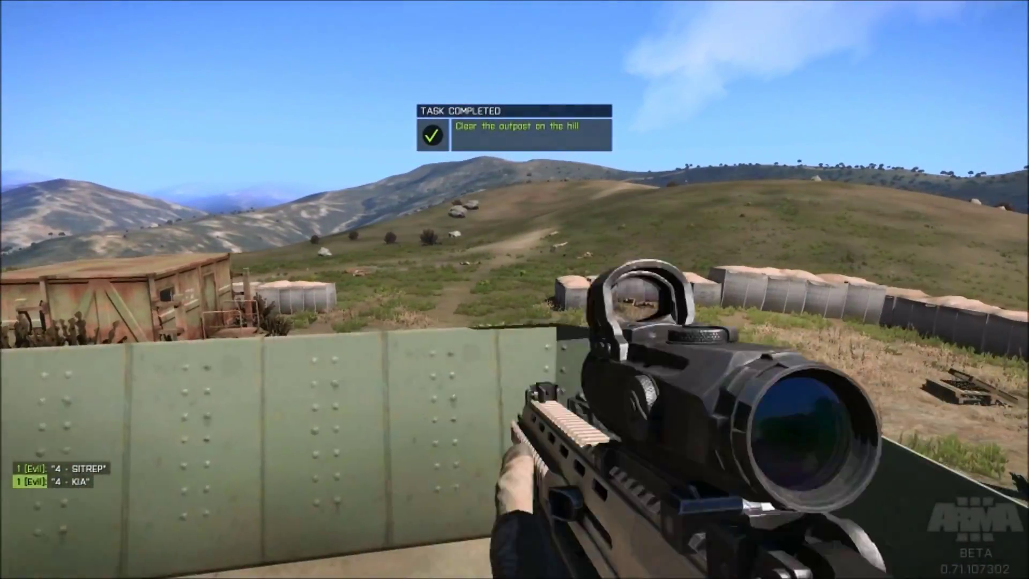
key(w)
right_click(514, 289)
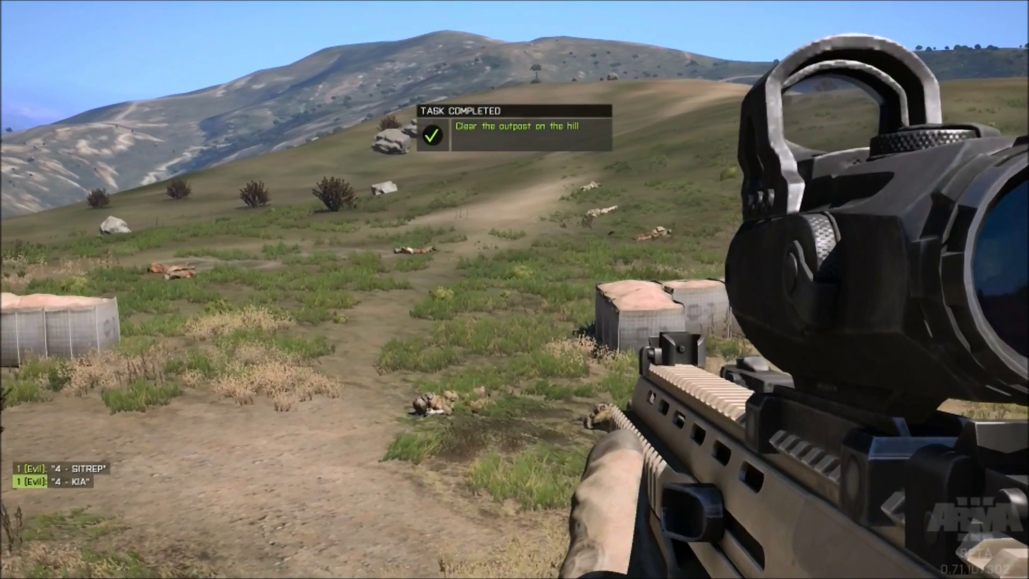
key(w)
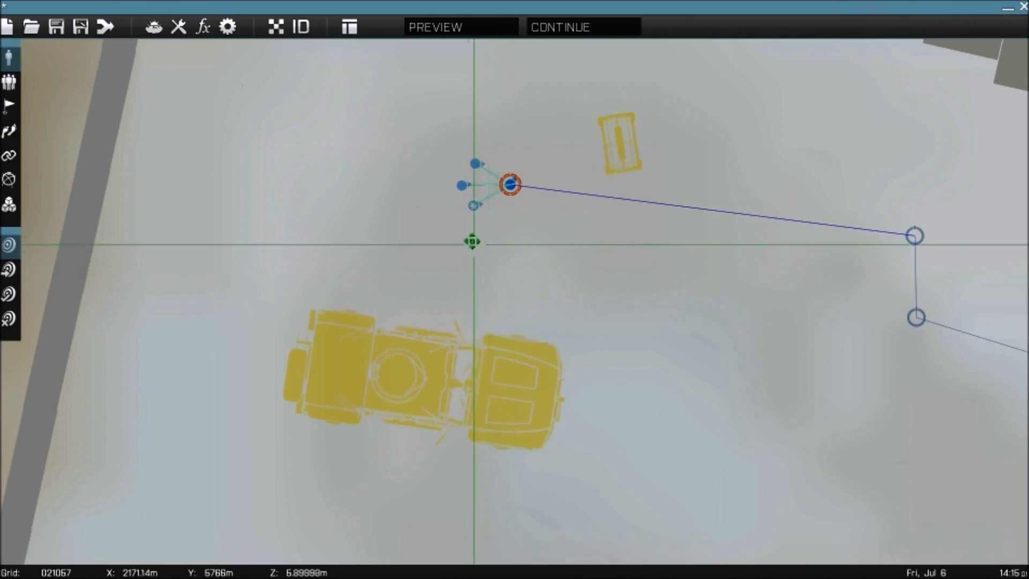
- Start a new marker beside the dirt track southeast of the enemy outpost
scroll(439, 176, down, 5)
scroll(474, 304, up, 3)
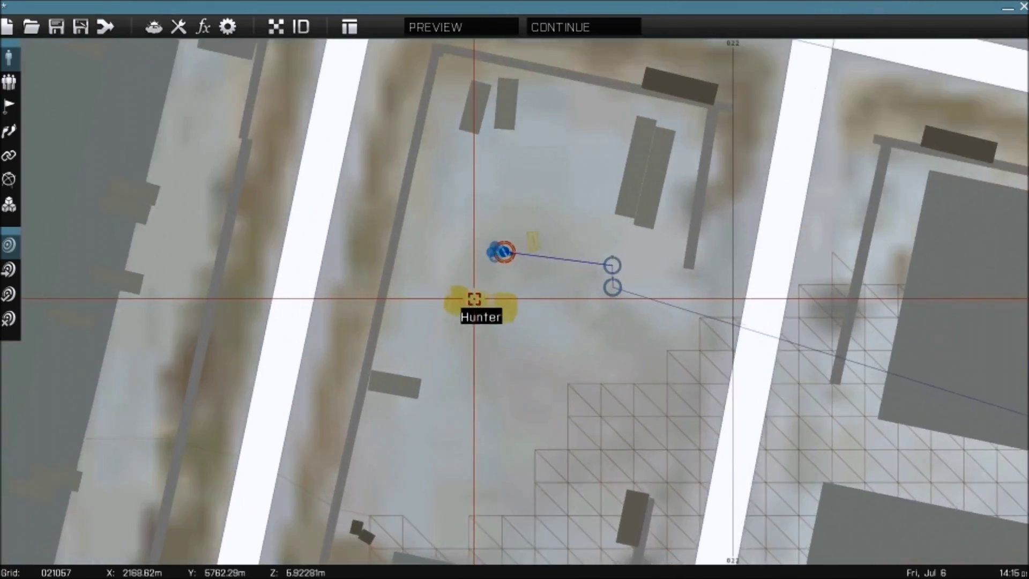
scroll(475, 304, down, 6)
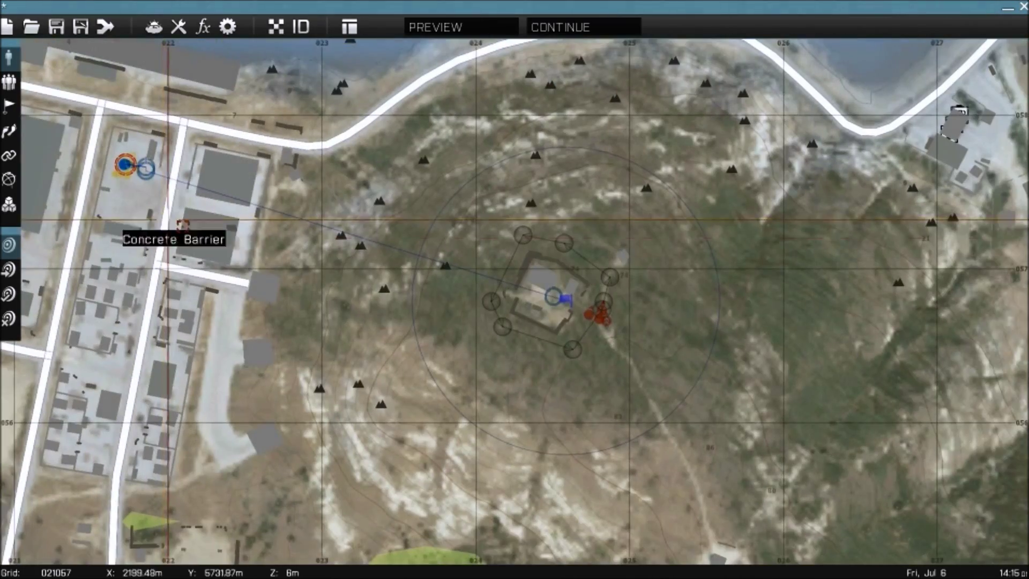
right_drag(552, 296, 506, 269)
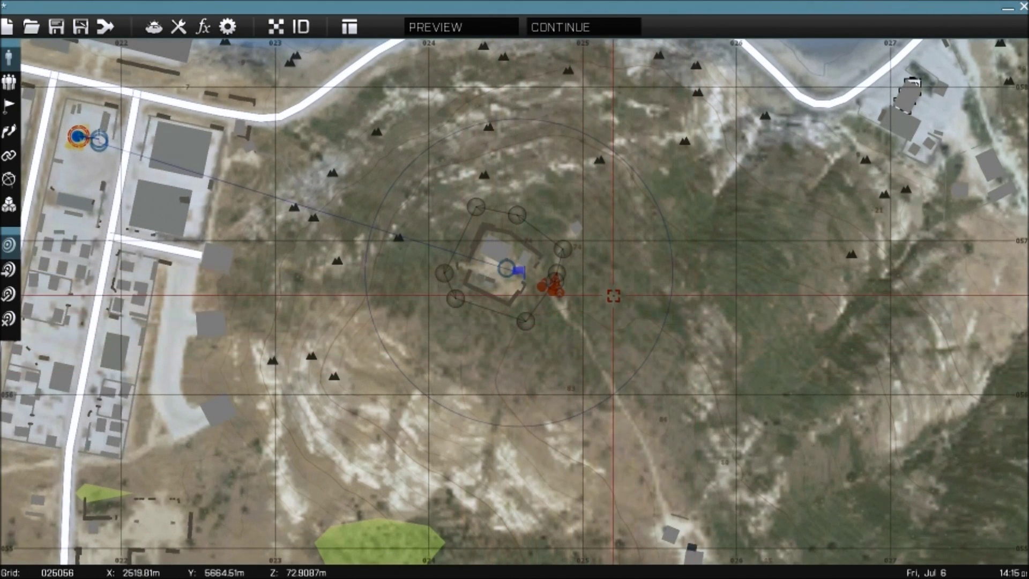
right_drag(723, 432, 718, 418)
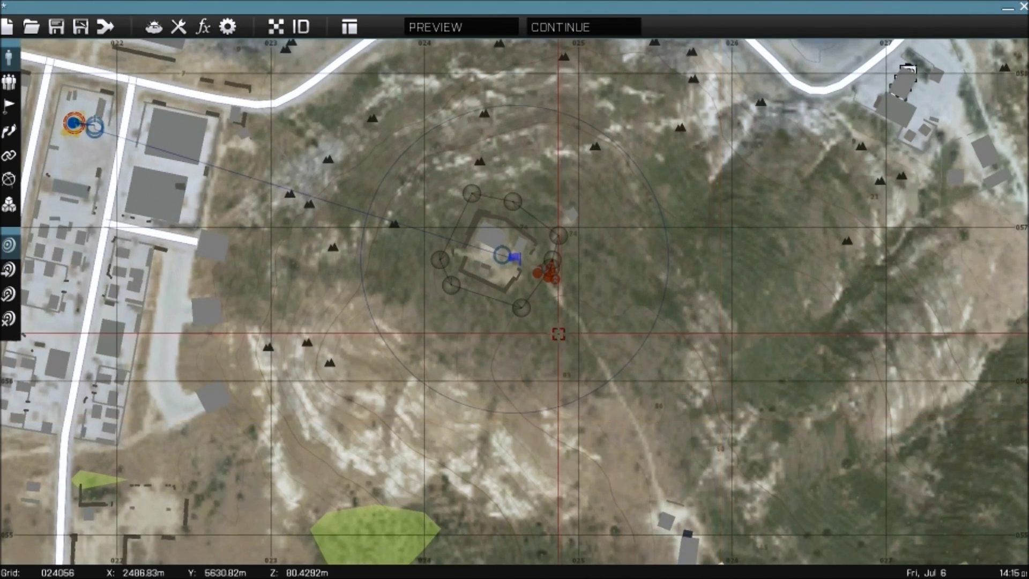
click(8, 180)
mouse_move(482, 376)
right_down()
mouse_move(441, 329)
mouse_move(599, 466)
right_up()
right_drag(261, 280, 135, 116)
scroll(136, 116, up, 1)
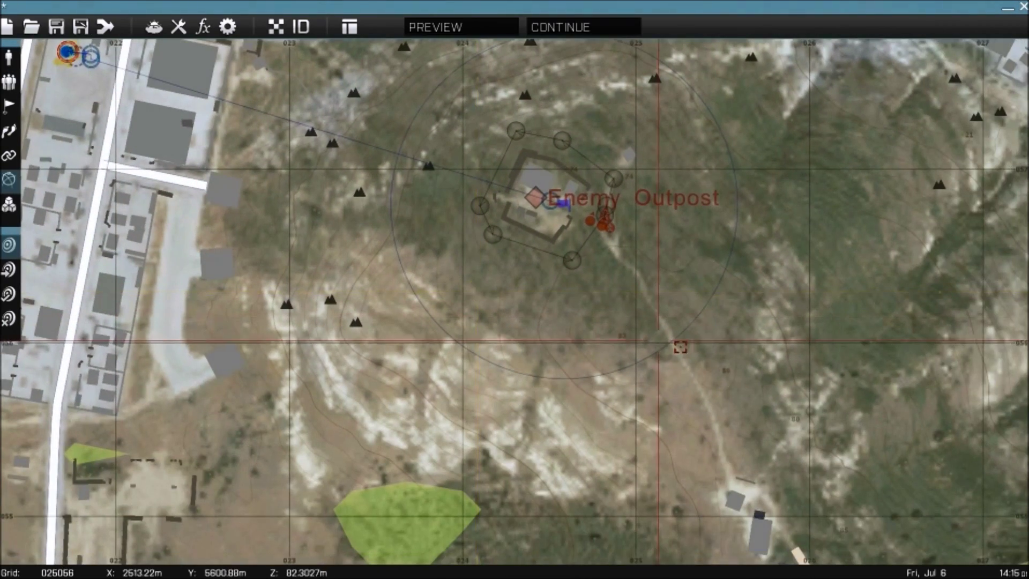
double_click(705, 379)
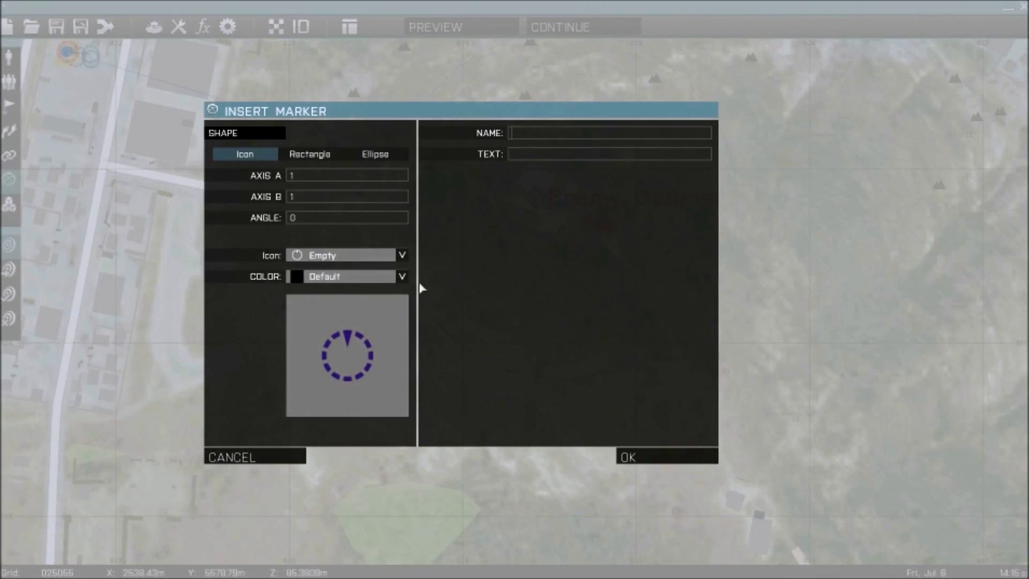
- Give the marker the End icon in Blue, the name "Extraction" and the text "Extraction Point"
click(323, 263)
scroll(350, 351, down, 1)
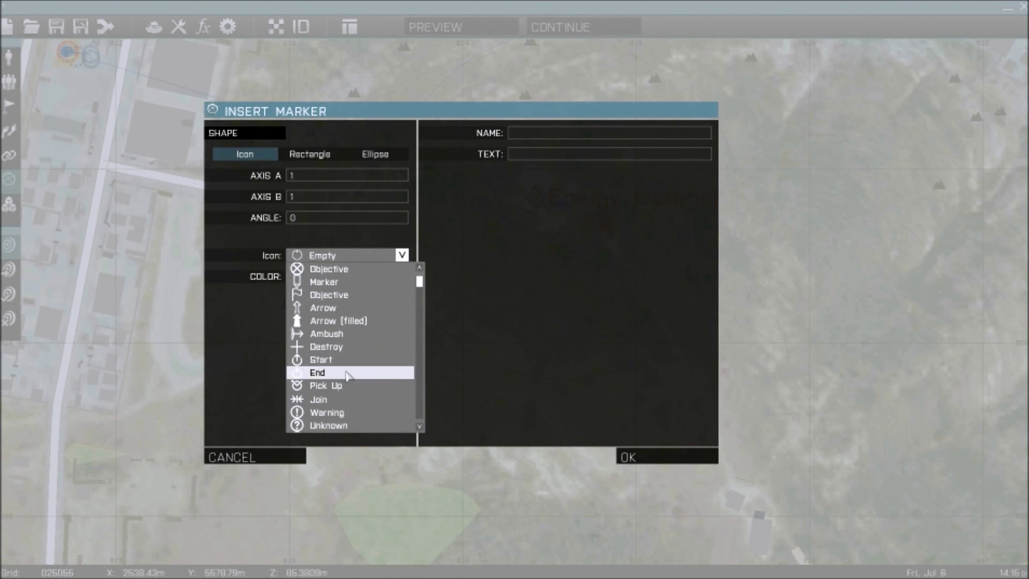
click(346, 373)
click(348, 277)
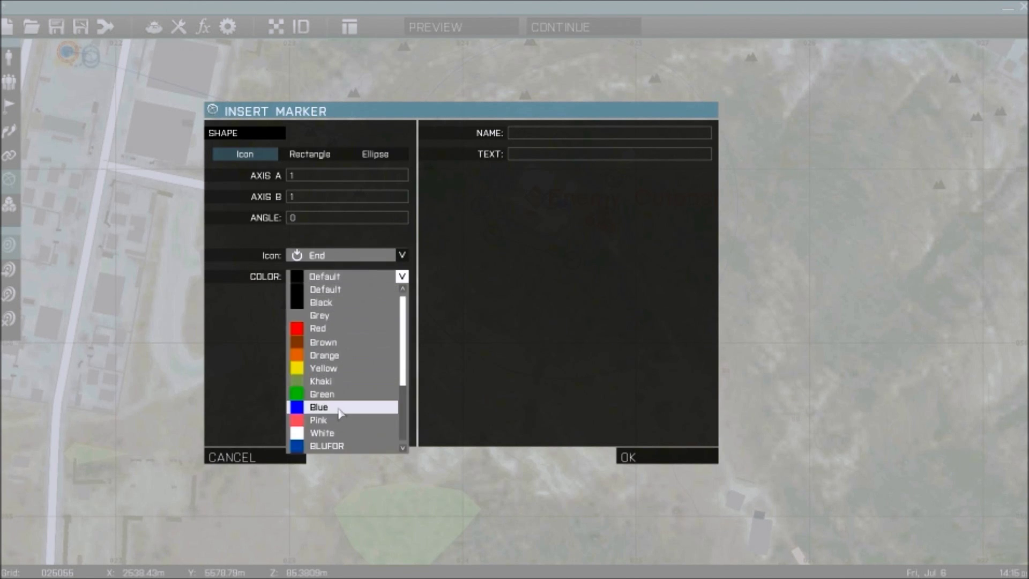
click(339, 411)
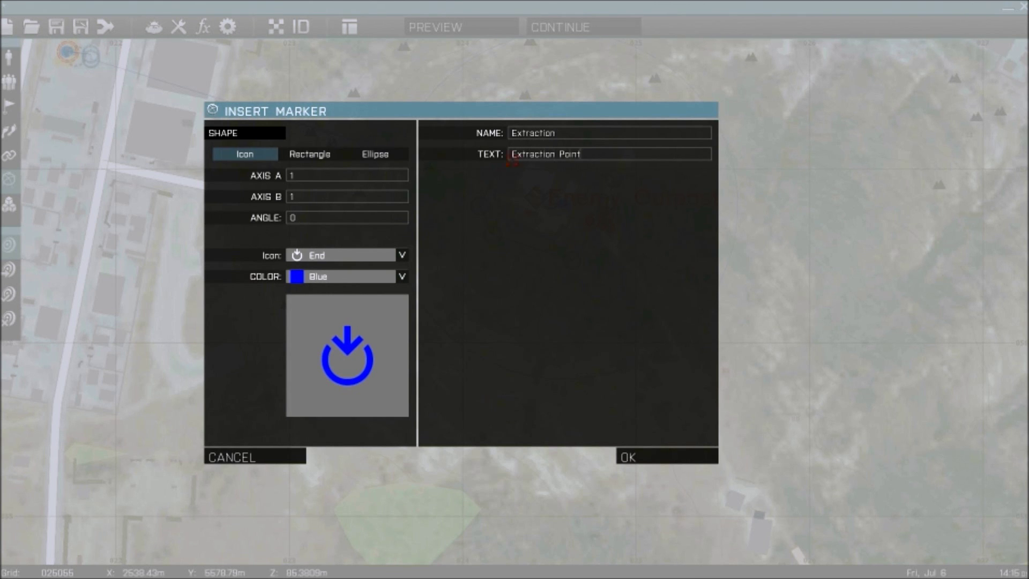
key(Return)
- Move the Extraction Point marker farther southeast, just north of the small buildings on the track
scroll(697, 354, down, 2)
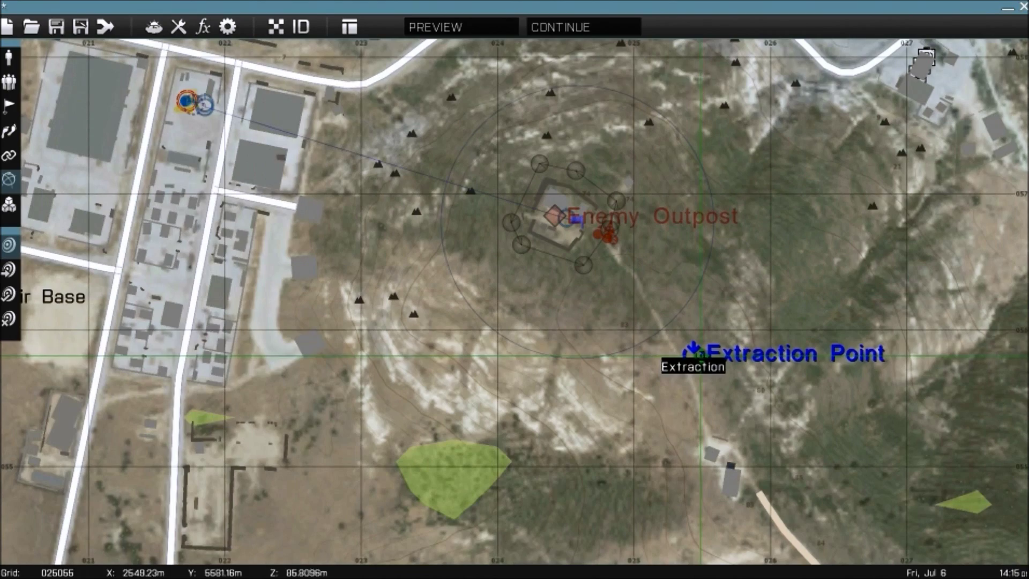
drag(701, 356, 732, 404)
right_drag(732, 404, 680, 261)
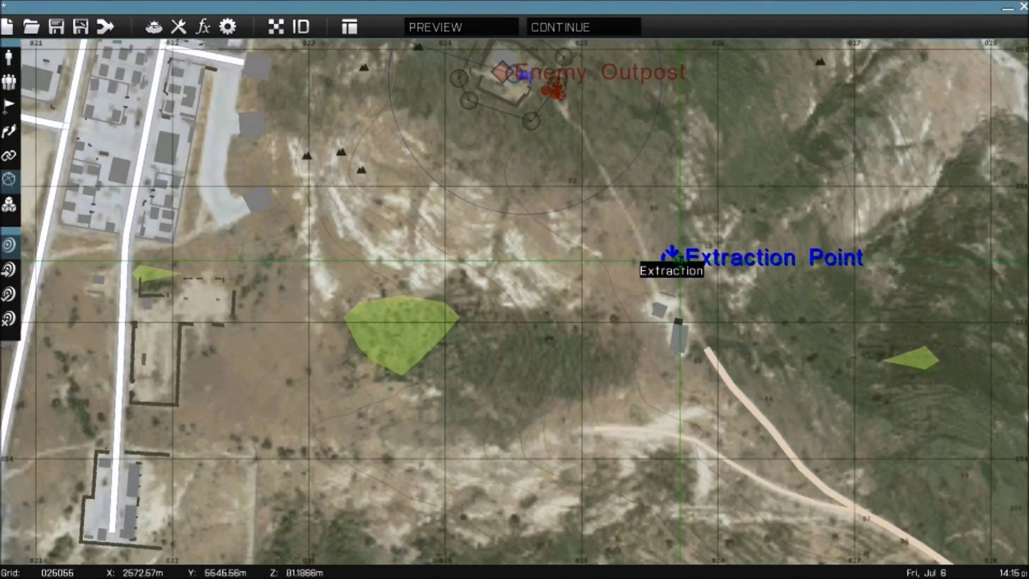
- Place an elliptical trigger with both axes set to 50 at the track's northern end, beside the larger extraction building
scroll(416, 357, down, 2)
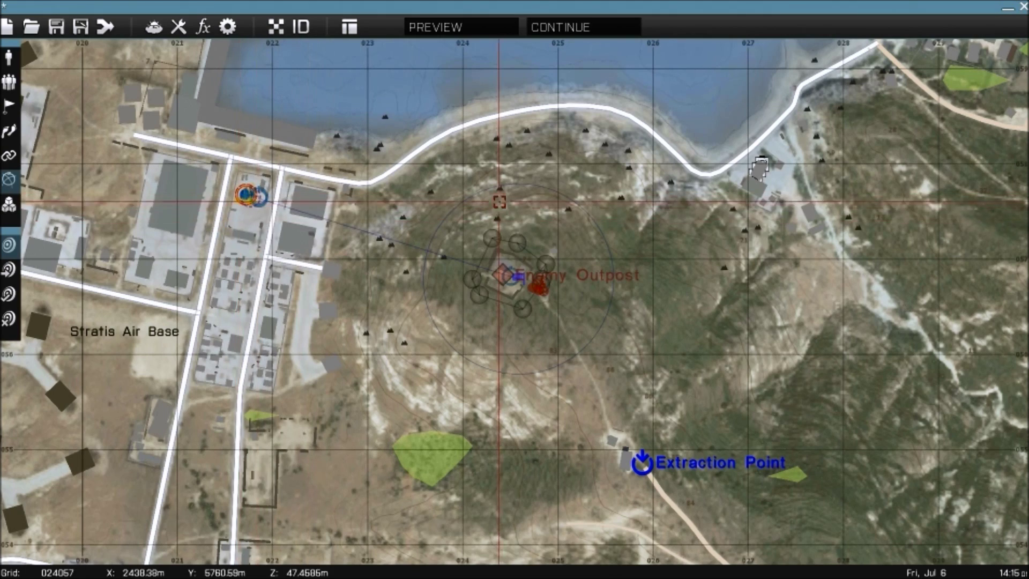
scroll(621, 450, up, 5)
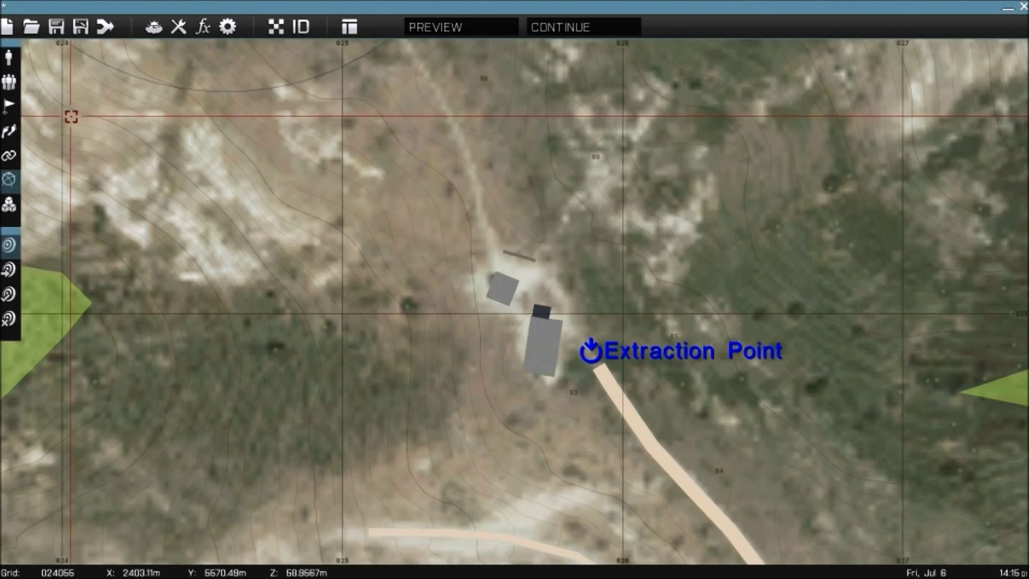
click(9, 106)
scroll(375, 335, up, 2)
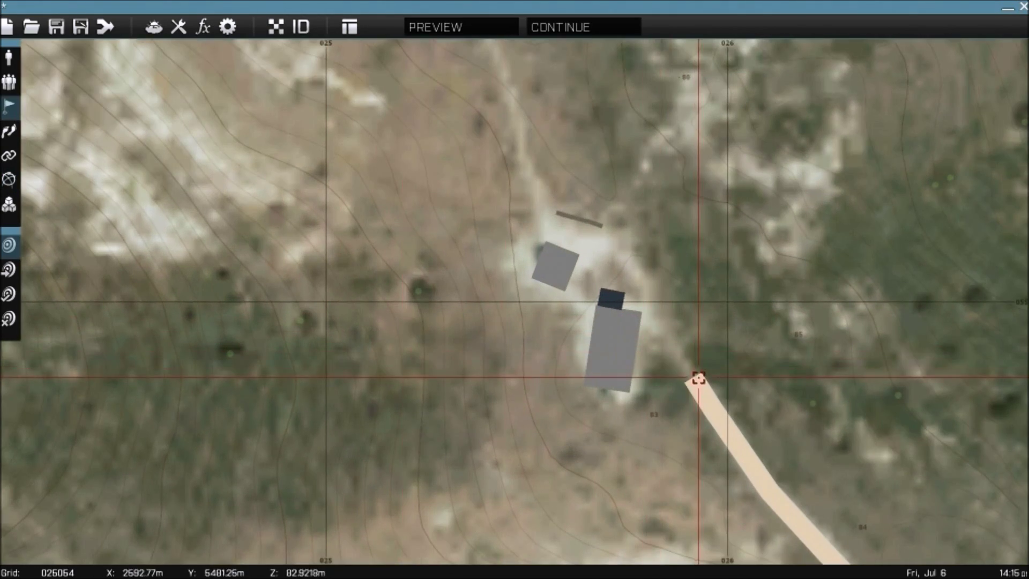
double_click(698, 378)
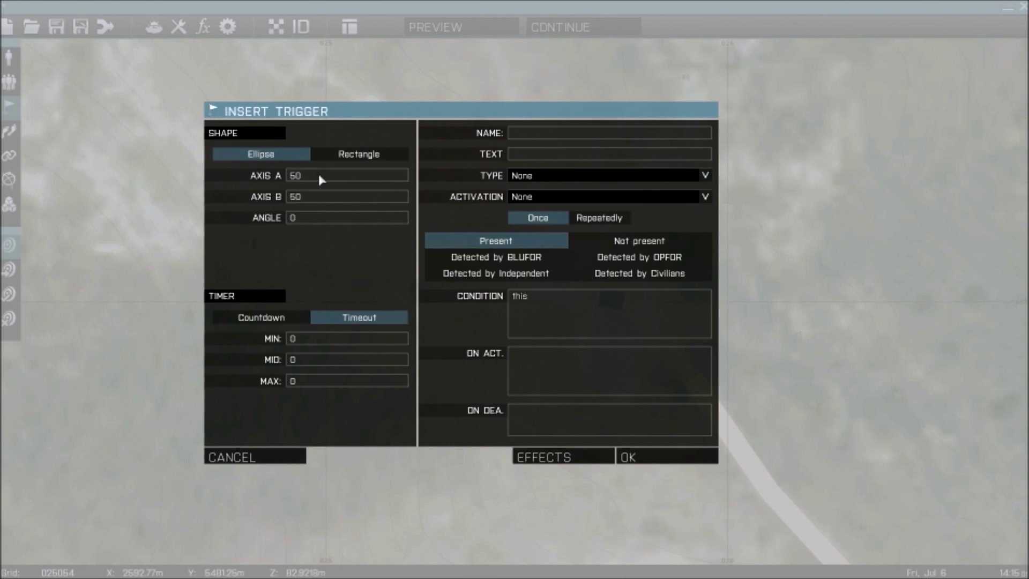
click(653, 462)
scroll(628, 372, down, 4)
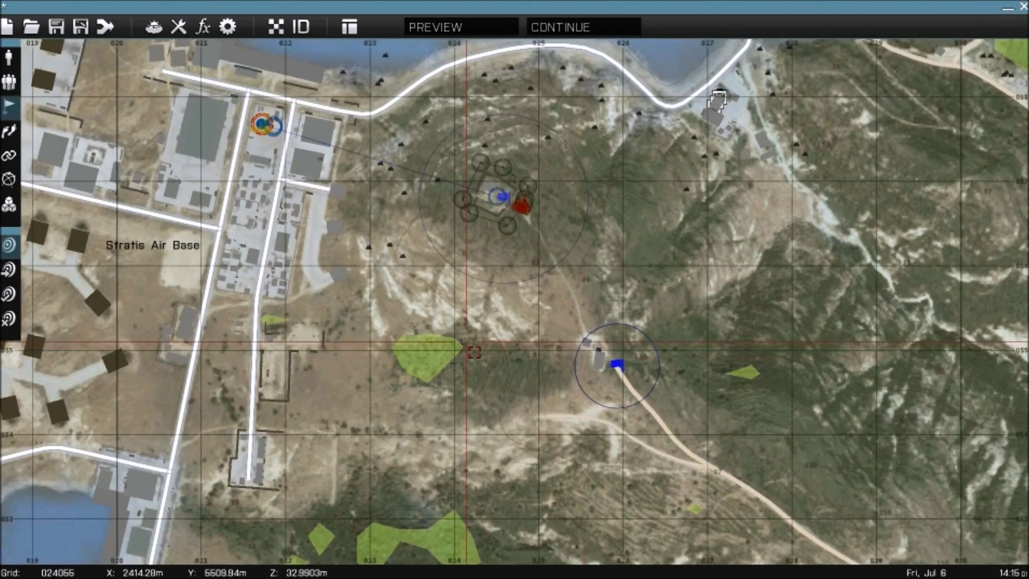
- Set the extraction trigger's type to End #1 and its activation to BLUFOR
scroll(628, 372, up, 4)
scroll(628, 372, up, 3)
double_click(600, 343)
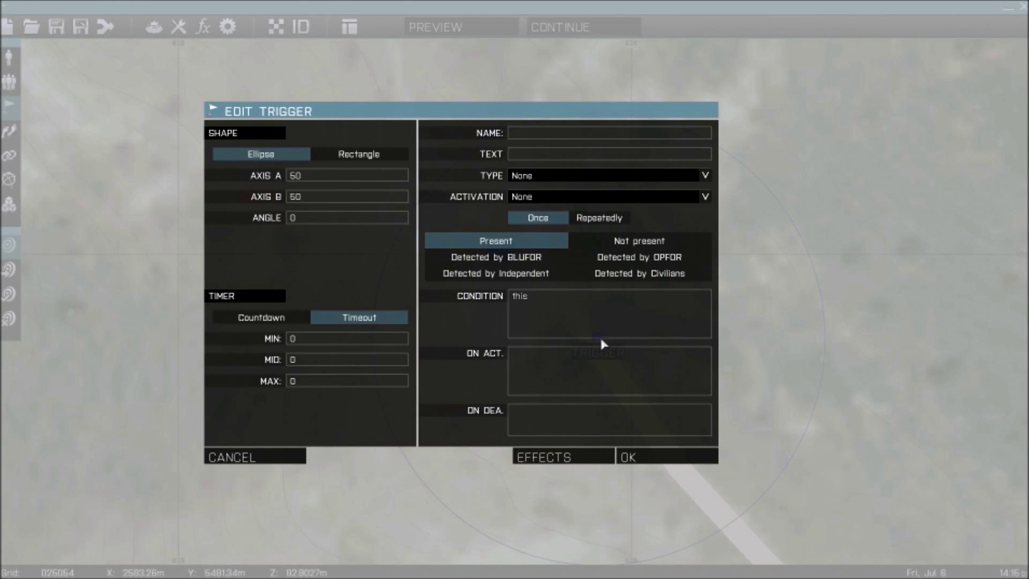
click(559, 177)
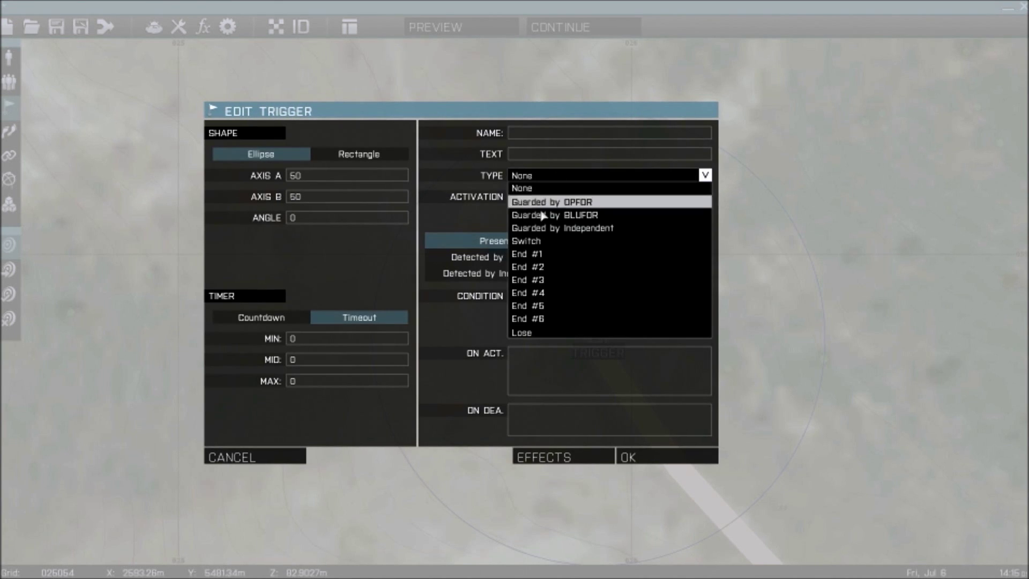
click(530, 254)
click(558, 176)
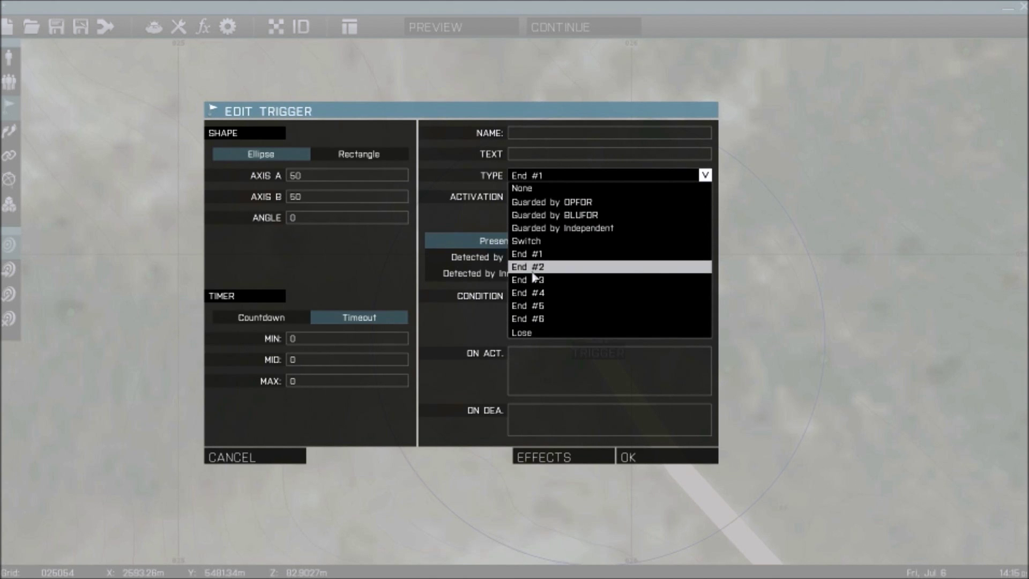
click(540, 258)
click(534, 198)
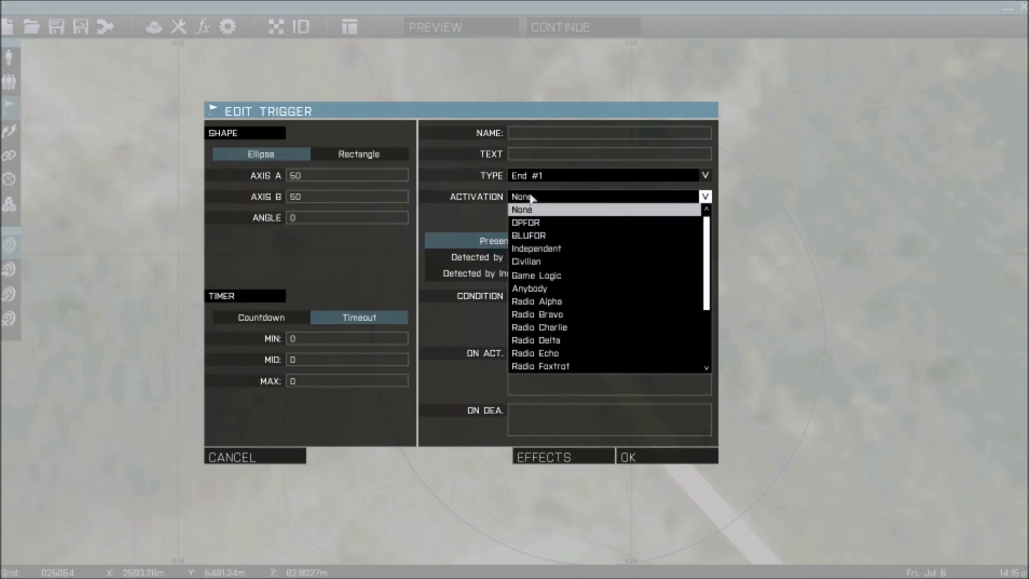
click(527, 236)
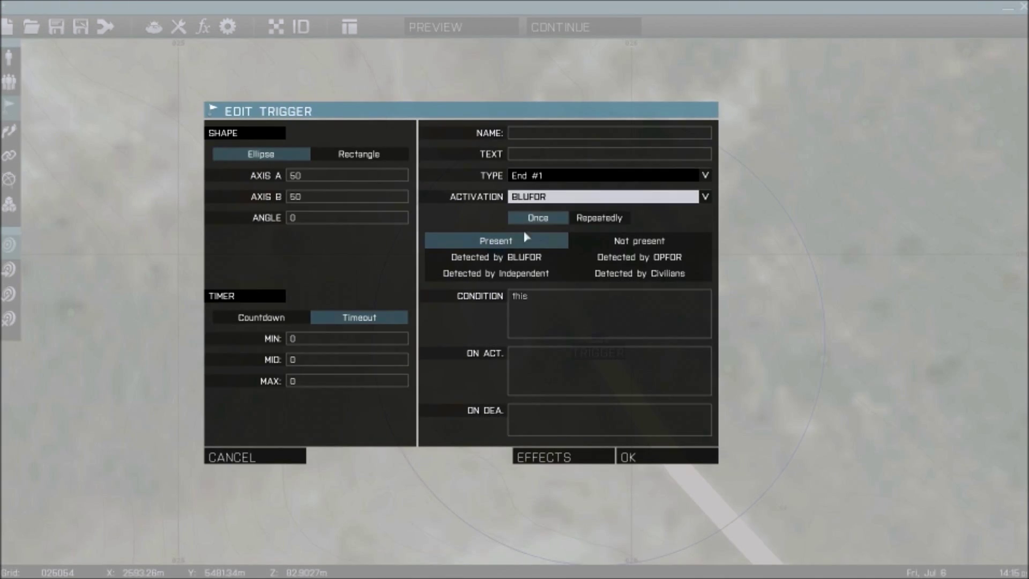
click(645, 455)
- Move the squad leader from the air base to just north of the extraction buildings, outside the trigger circle
scroll(515, 300, down, 5)
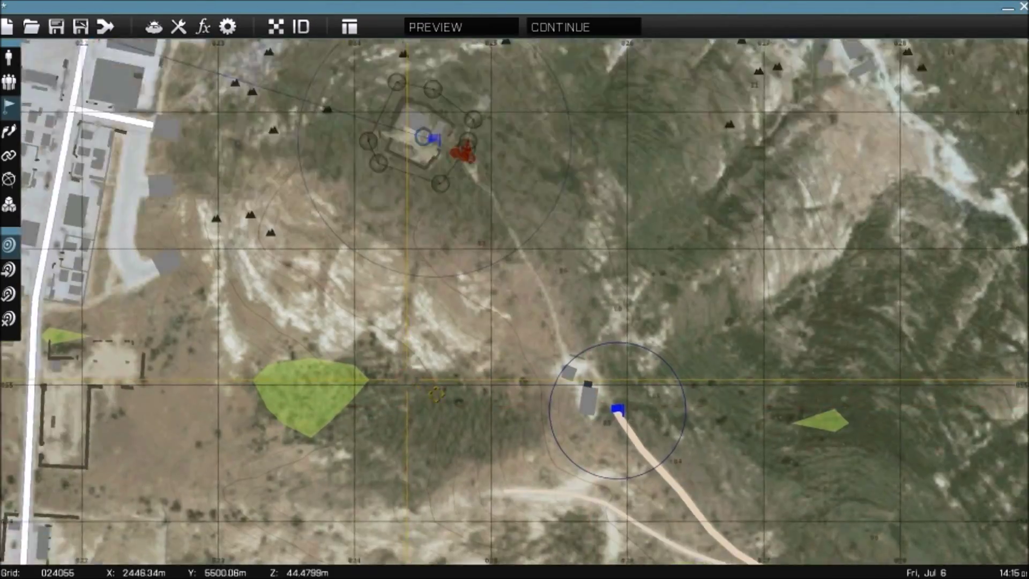
scroll(311, 172, up, 6)
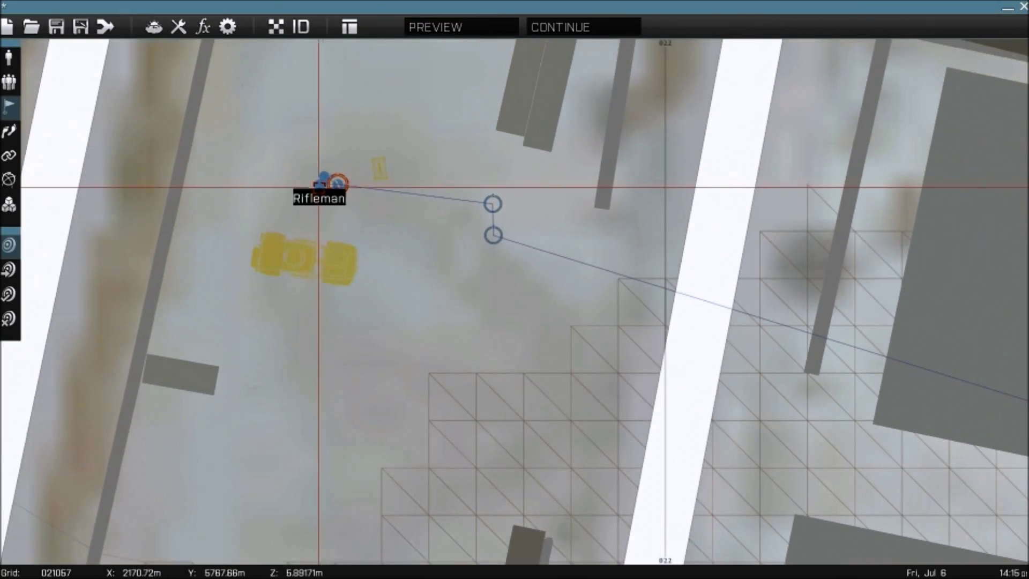
drag(337, 187, 154, 249)
right_drag(669, 412, 154, 248)
scroll(268, 279, down, 5)
drag(154, 248, 616, 372)
right_drag(644, 525, 364, 236)
drag(616, 372, 675, 413)
right_drag(675, 414, 440, 177)
scroll(440, 177, up, 5)
drag(440, 177, 515, 186)
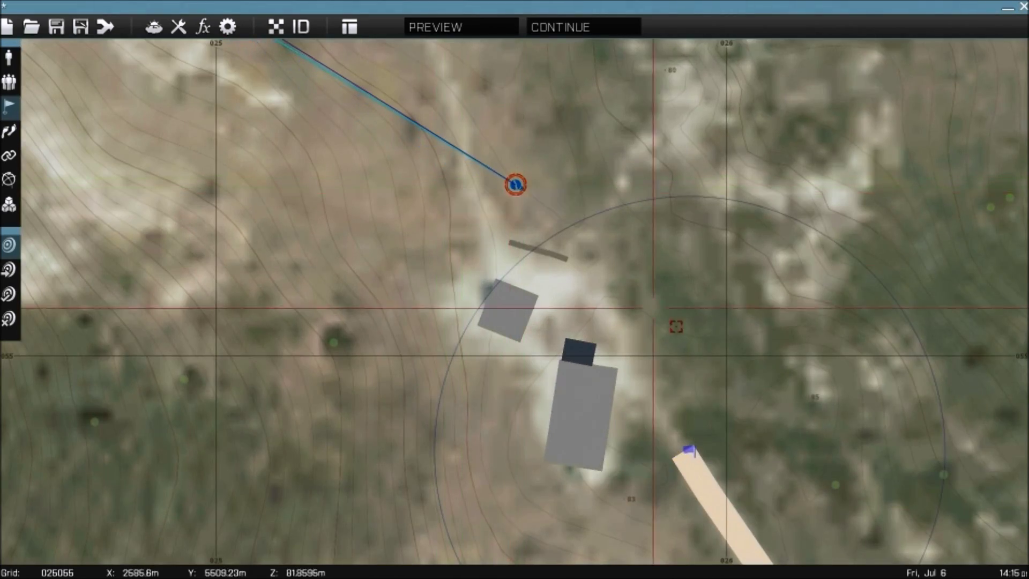
right_drag(720, 361, 636, 286)
scroll(635, 287, down, 5)
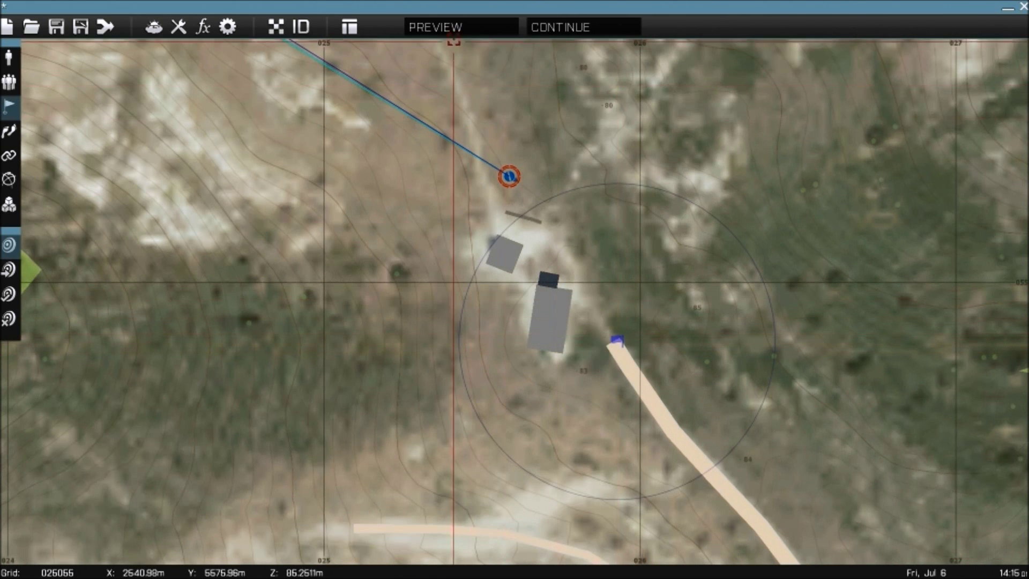
- Preview the mission, walk the squad leader into the extraction area to test the ending, and close the debriefing
click(435, 26)
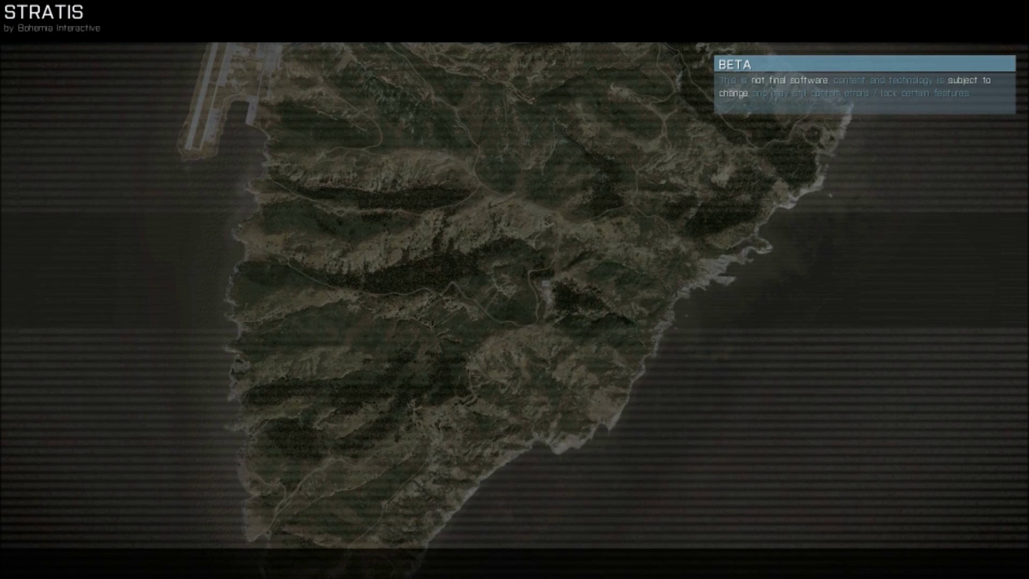
key(w)
key(w)
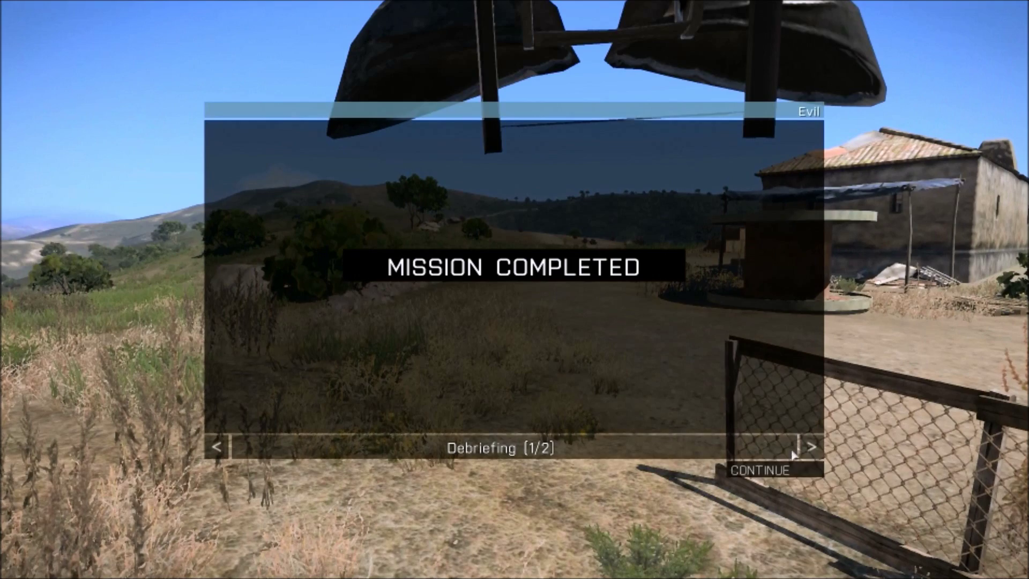
click(761, 470)
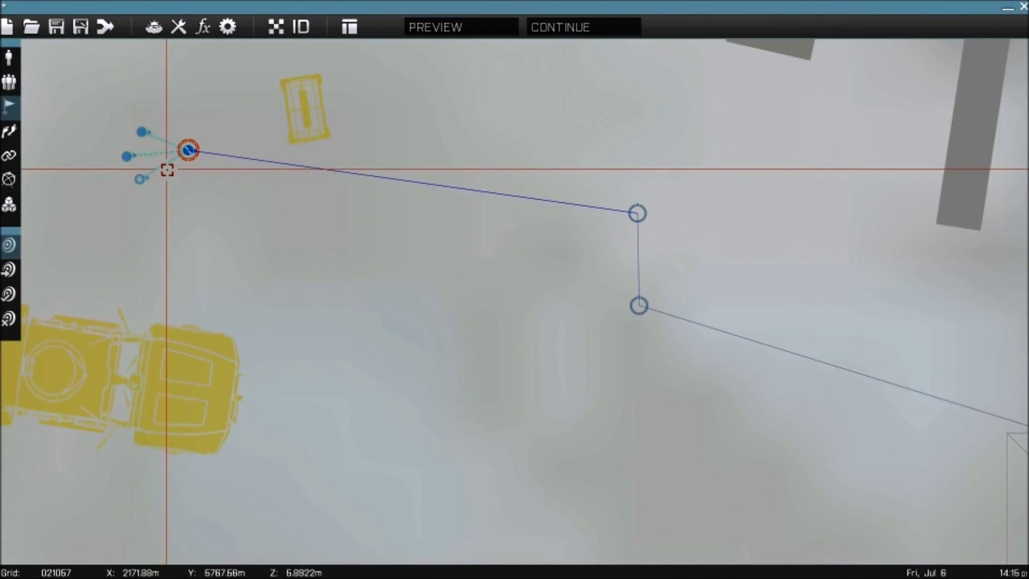
- Review the mission layout from the squad's start at Stratis Air Base to the enemy outpost and the extraction trigger
scroll(185, 173, down, 1)
right_drag(255, 188, 229, 226)
scroll(258, 282, down, 10)
scroll(295, 303, down, 3)
scroll(542, 298, up, 3)
right_drag(542, 298, 501, 248)
scroll(501, 249, down, 5)
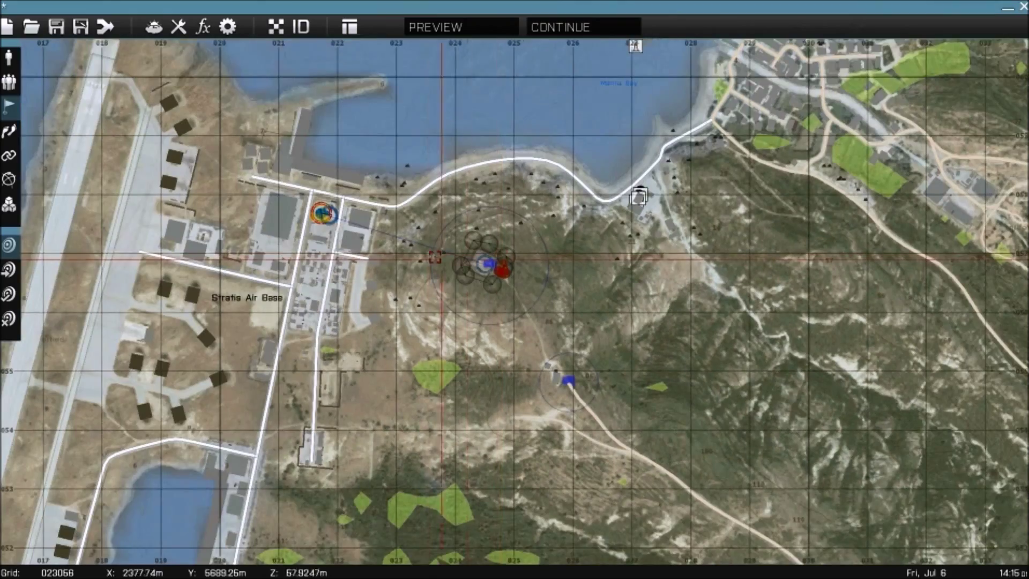
right_drag(434, 257, 436, 207)
scroll(347, 176, up, 5)
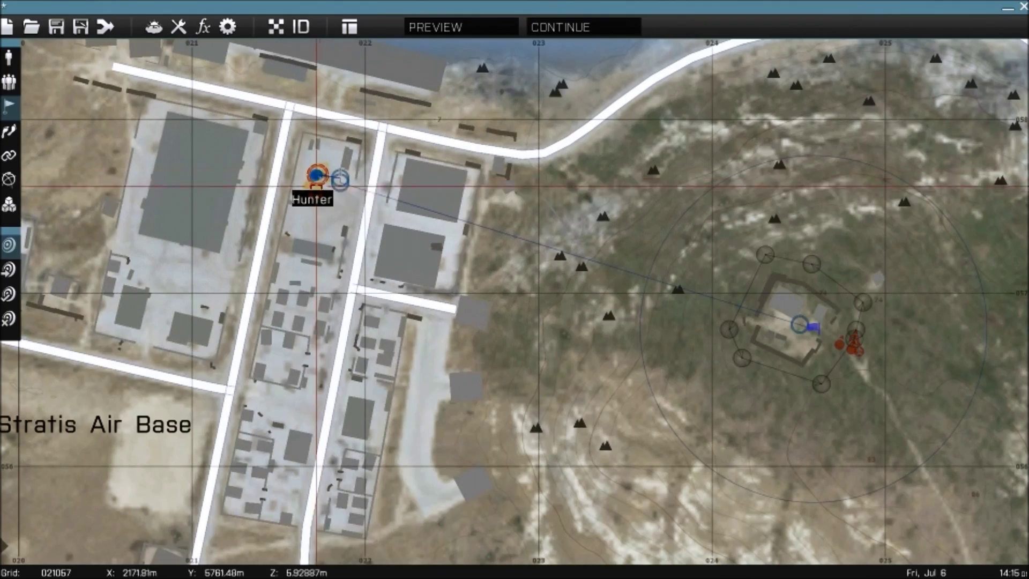
scroll(312, 187, up, 2)
scroll(322, 214, down, 2)
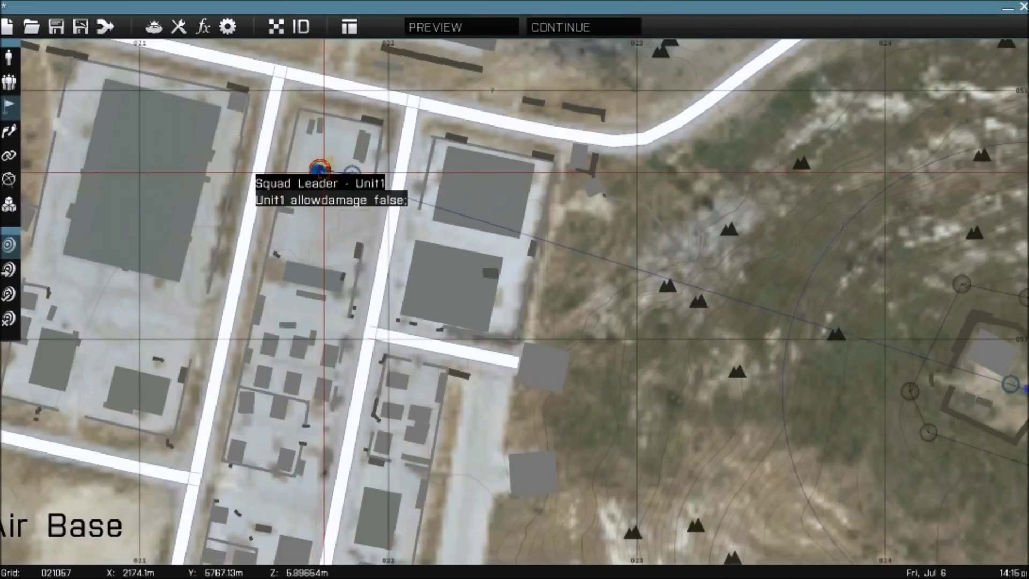
scroll(321, 190, up, 3)
scroll(308, 223, up, 3)
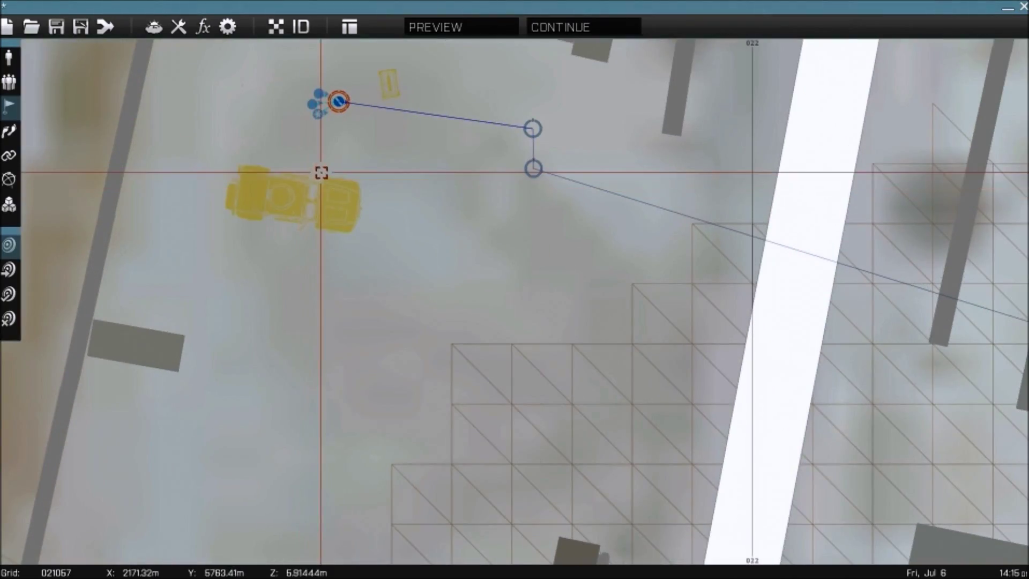
scroll(345, 280, down, 5)
right_drag(541, 354, 339, 211)
right_drag(643, 300, 379, 204)
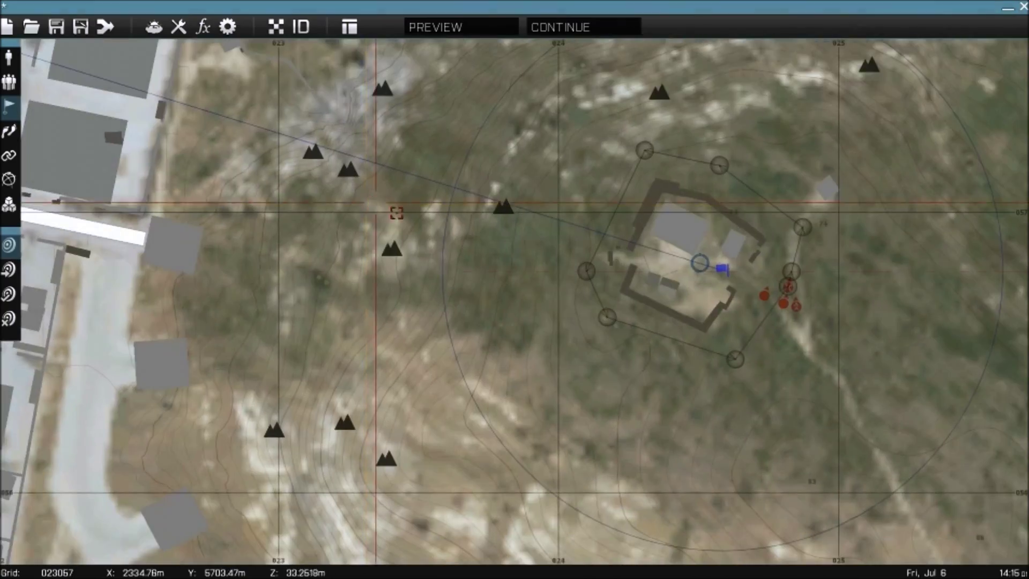
scroll(678, 327, down, 4)
right_drag(683, 321, 460, 179)
scroll(606, 371, up, 1)
scroll(606, 371, down, 3)
right_drag(442, 237, 498, 306)
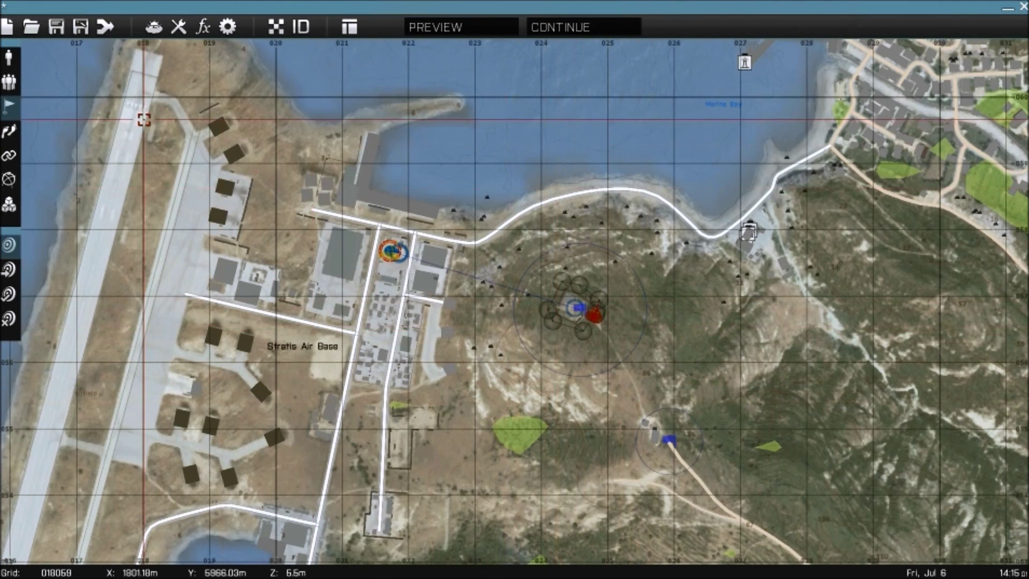
- Save the scenario as a user mission named "Testmission1"
scroll(308, 286, up, 5)
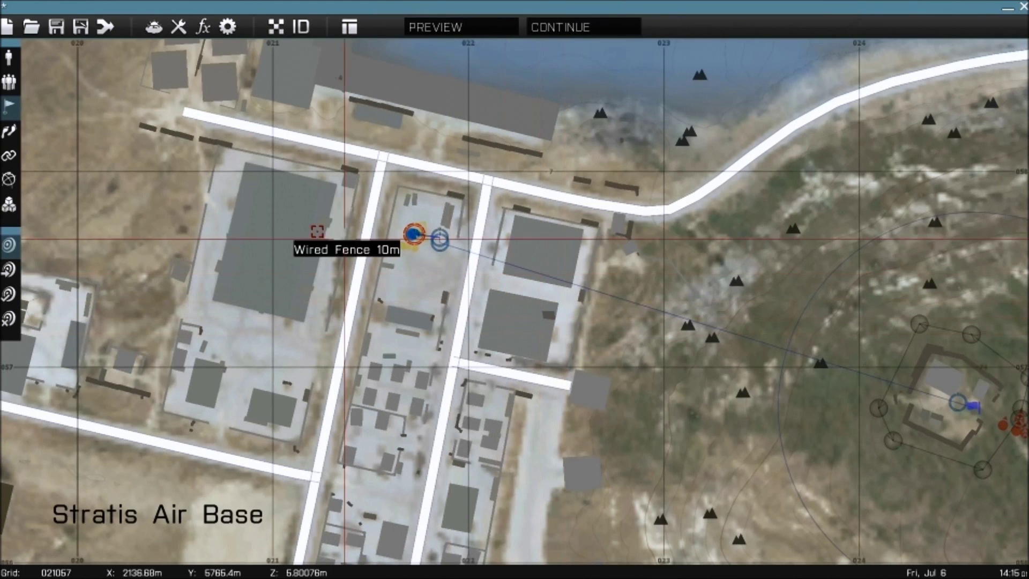
click(56, 27)
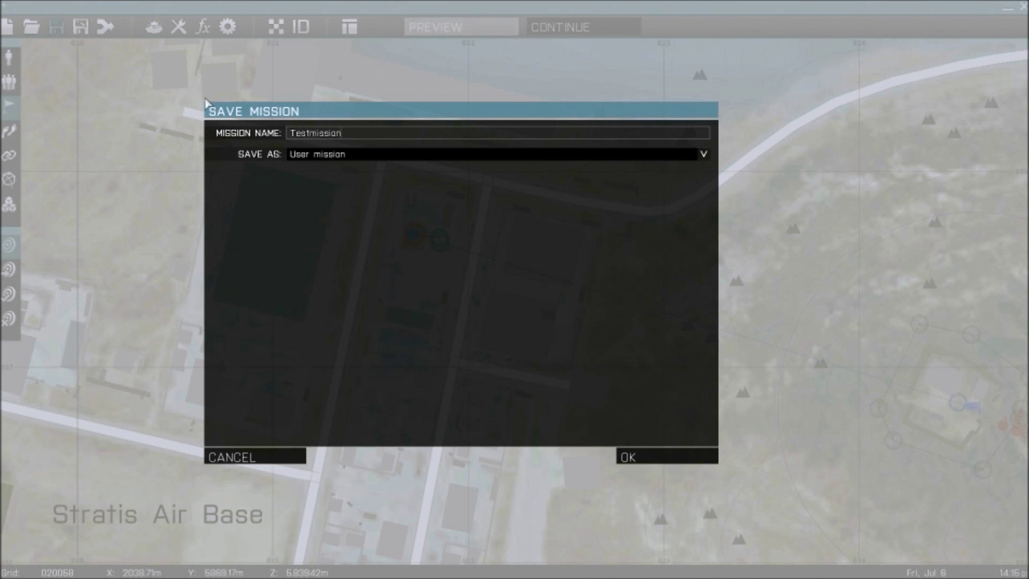
click(689, 459)
scroll(450, 346, down, 5)
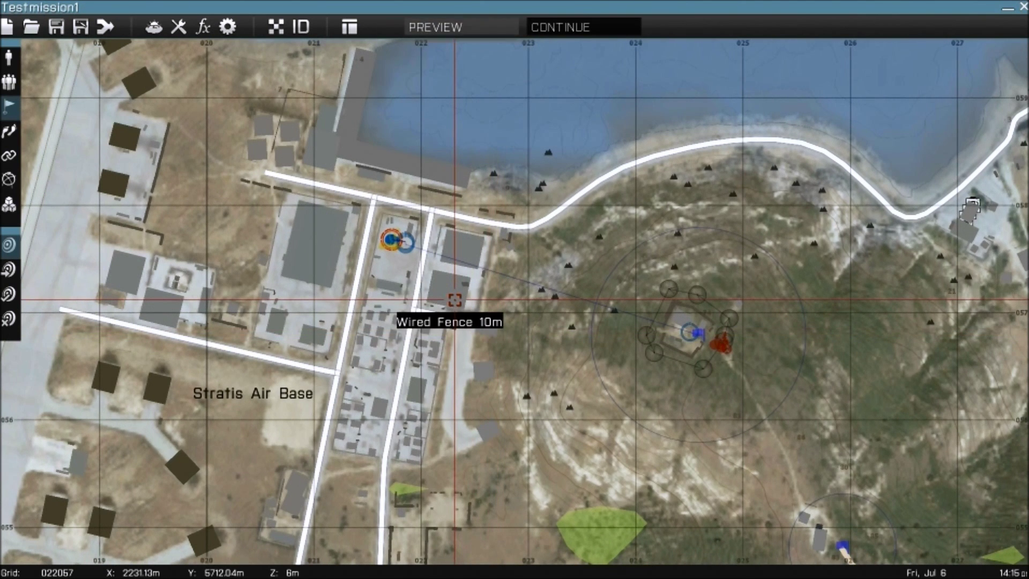
scroll(406, 263, up, 5)
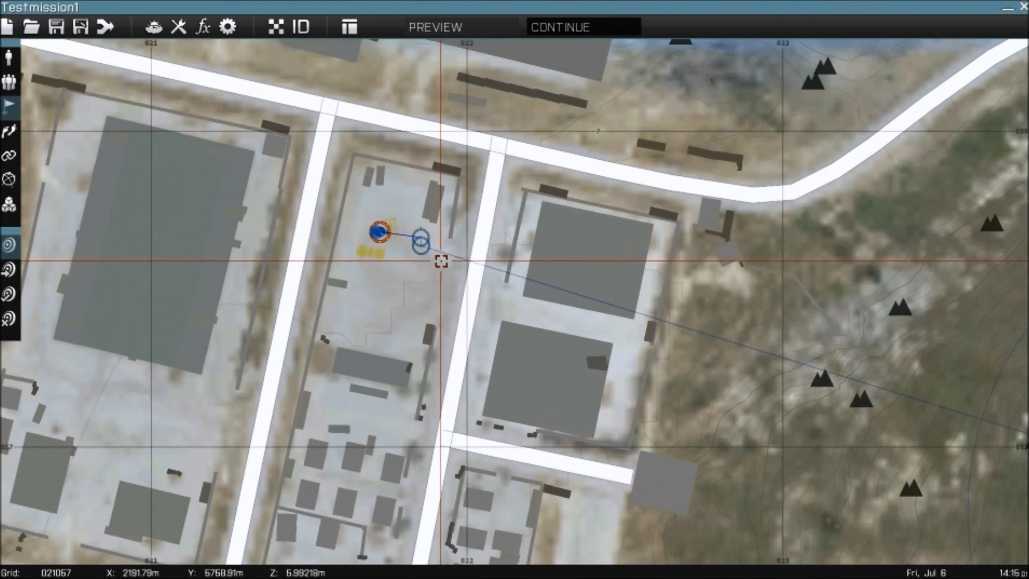
scroll(441, 261, up, 2)
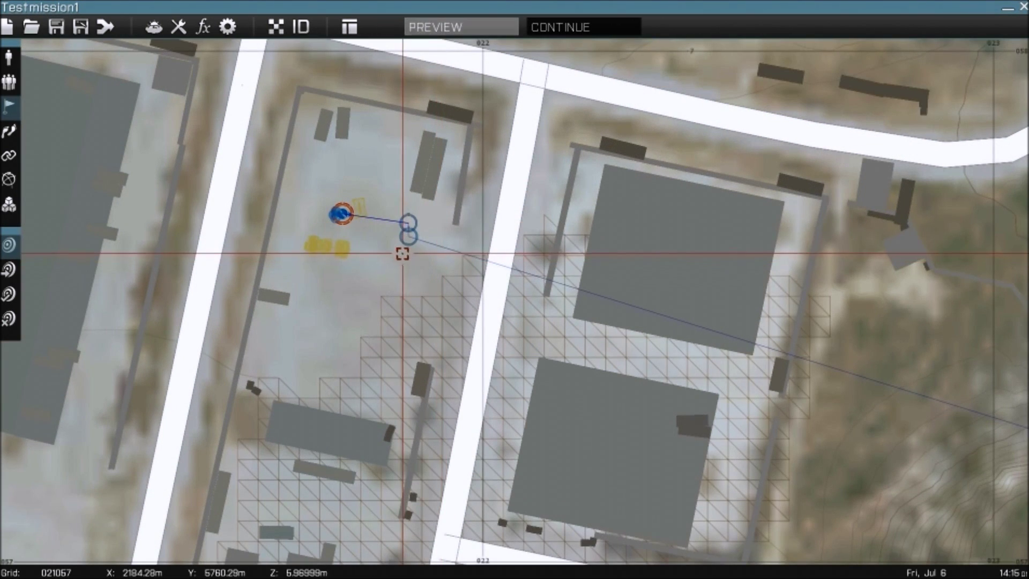
scroll(375, 218, up, 2)
right_drag(377, 279, 378, 286)
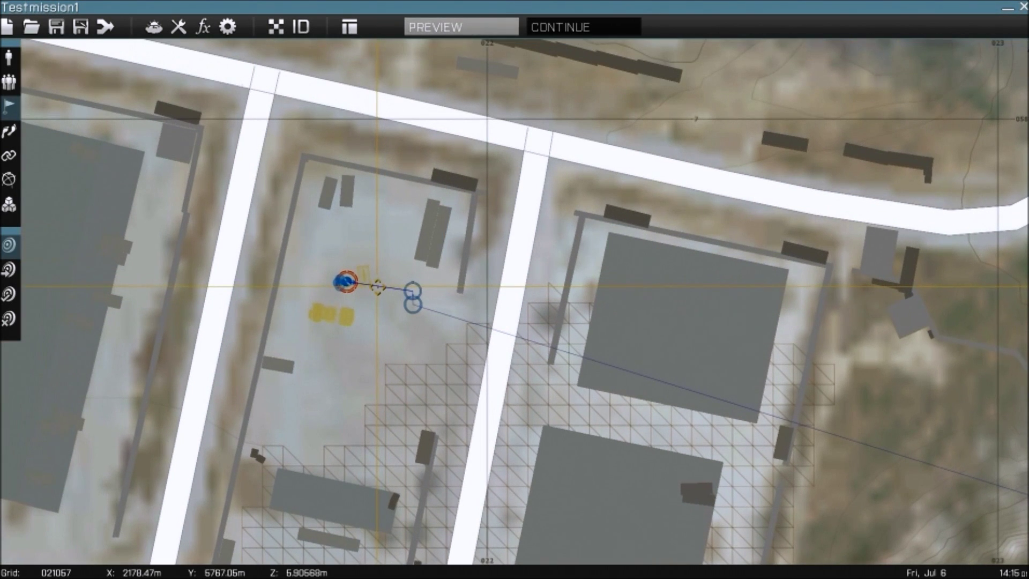
scroll(377, 287, up, 2)
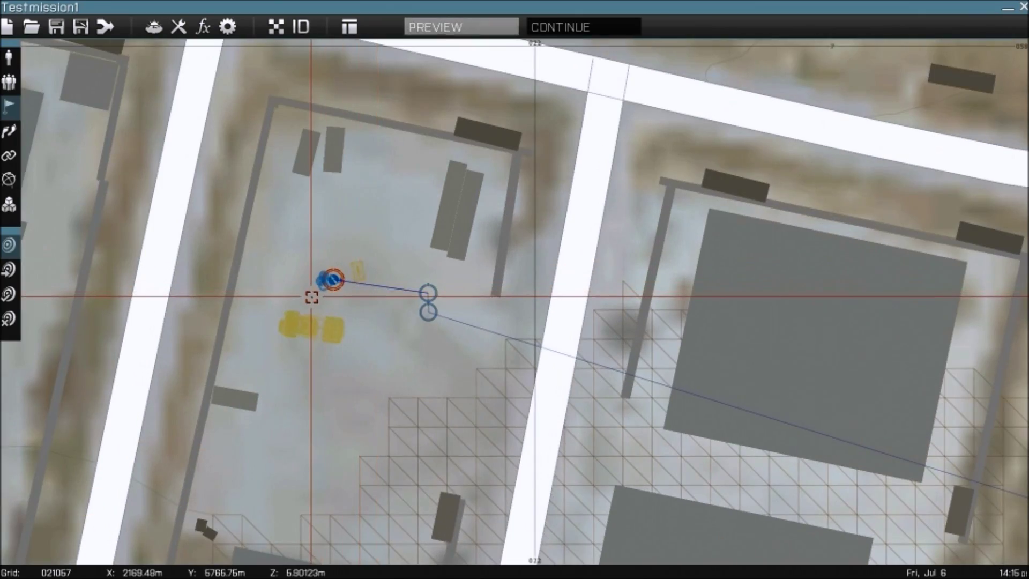
scroll(311, 297, up, 3)
scroll(312, 297, down, 8)
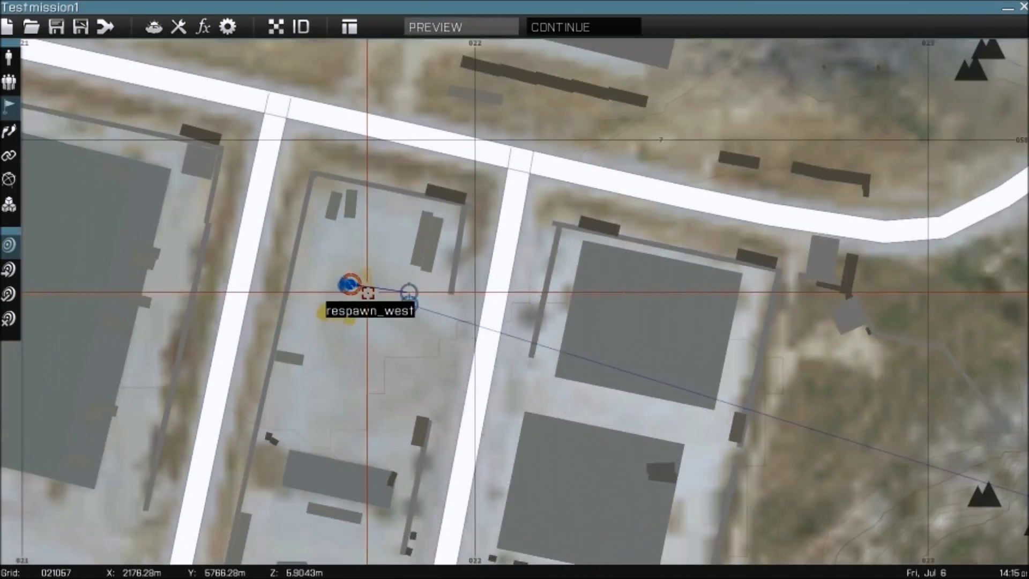
scroll(353, 300, down, 3)
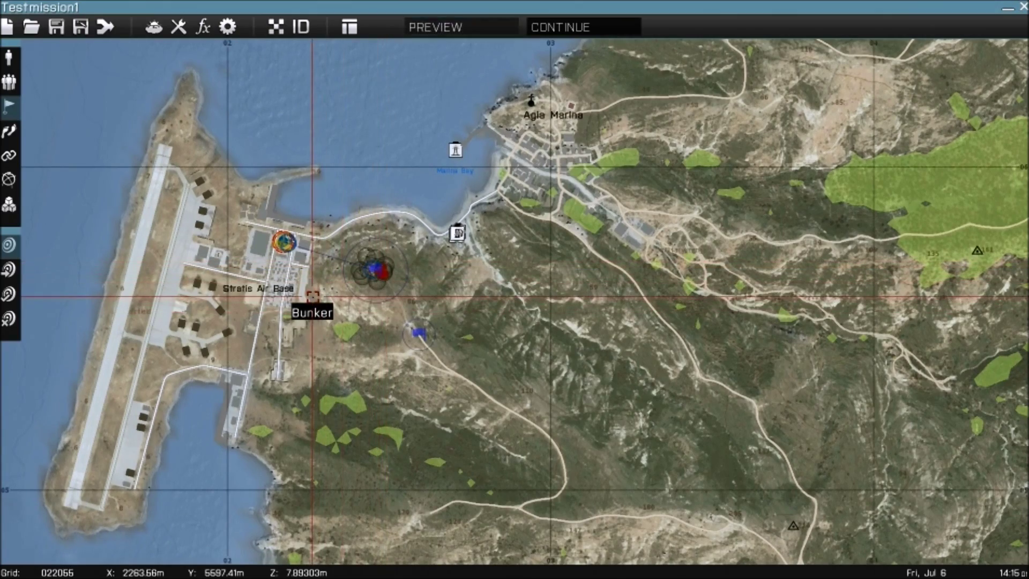
scroll(312, 296, up, 5)
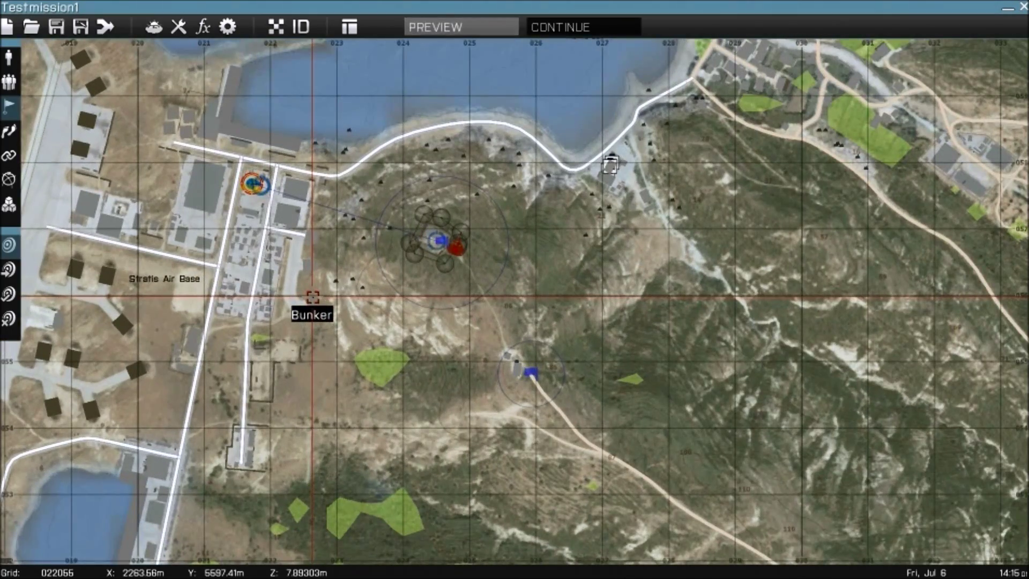
scroll(312, 297, down, 8)
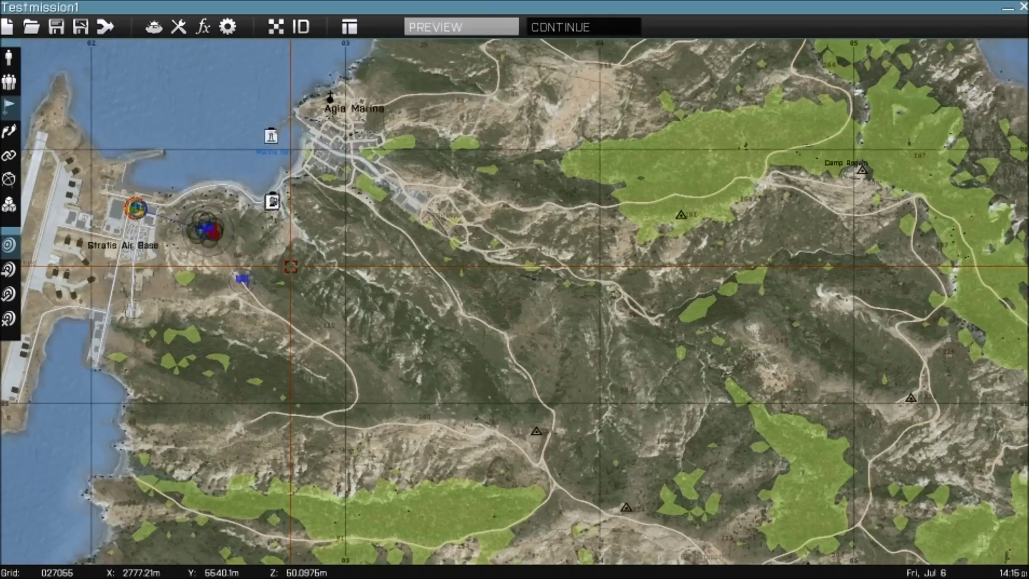
scroll(273, 289, up, 8)
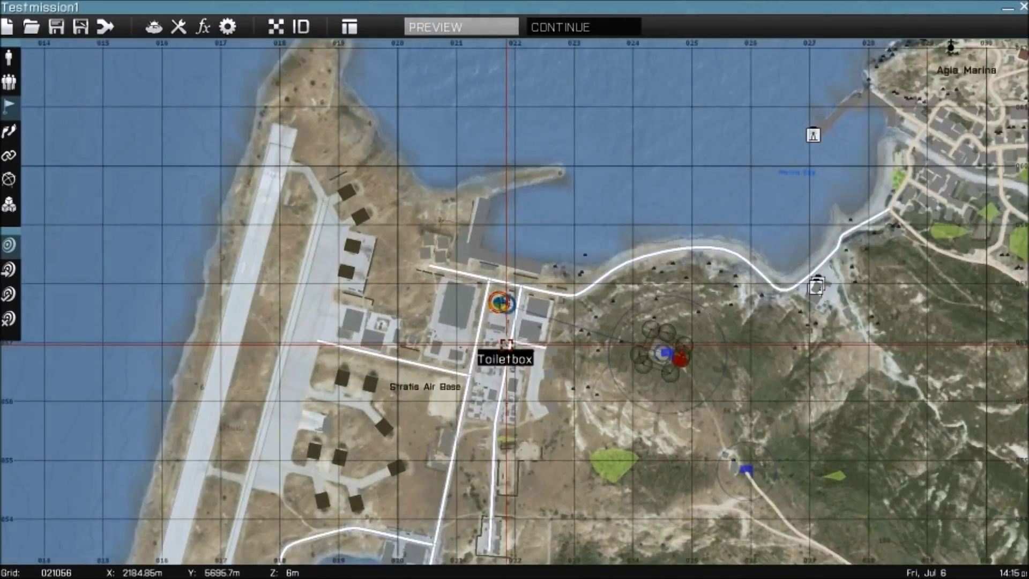
- Move the squad's northernmost soldier slightly farther northwest of the squad leader at the air base start
scroll(509, 341, up, 10)
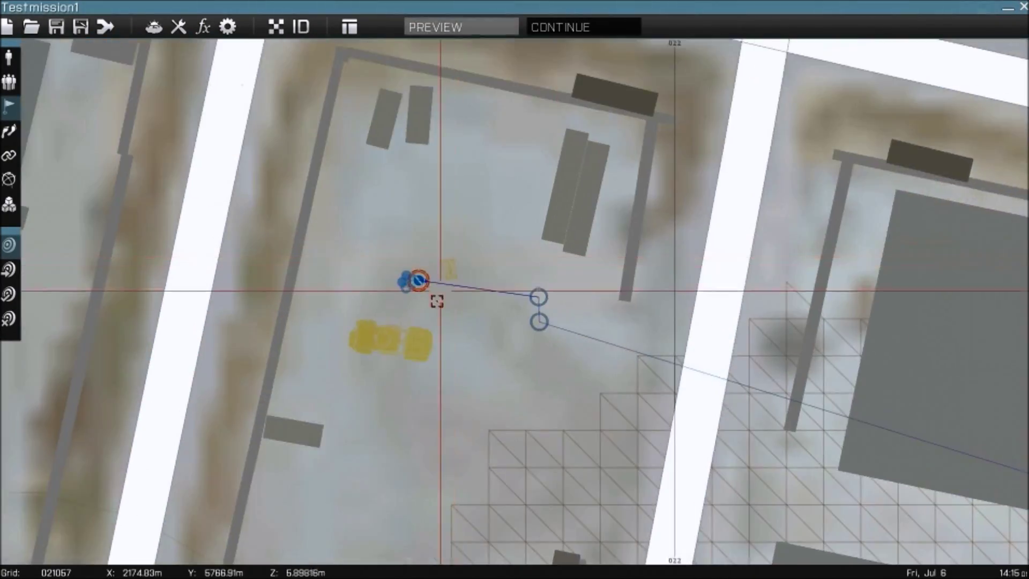
scroll(617, 347, down, 5)
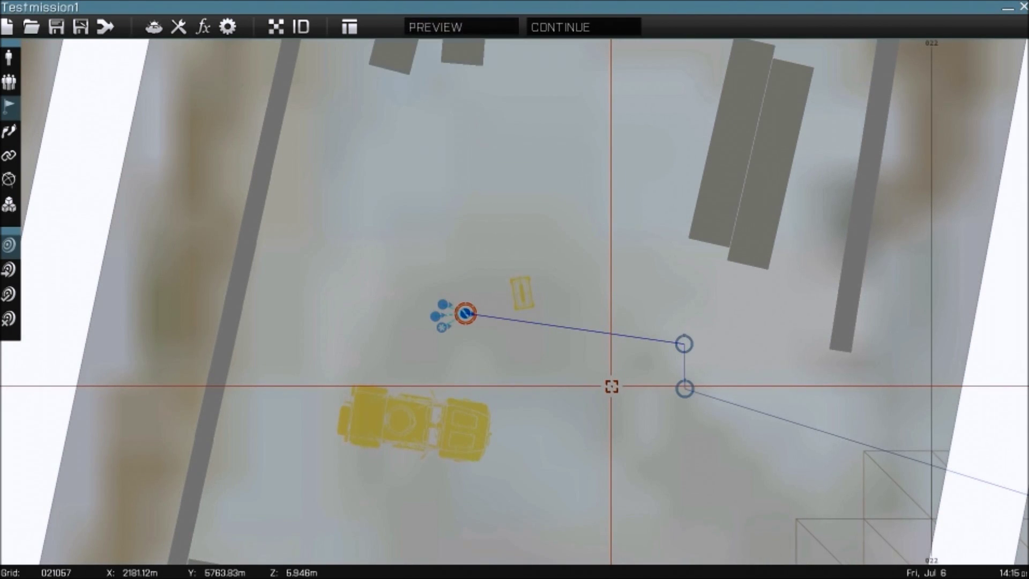
scroll(602, 392, down, 3)
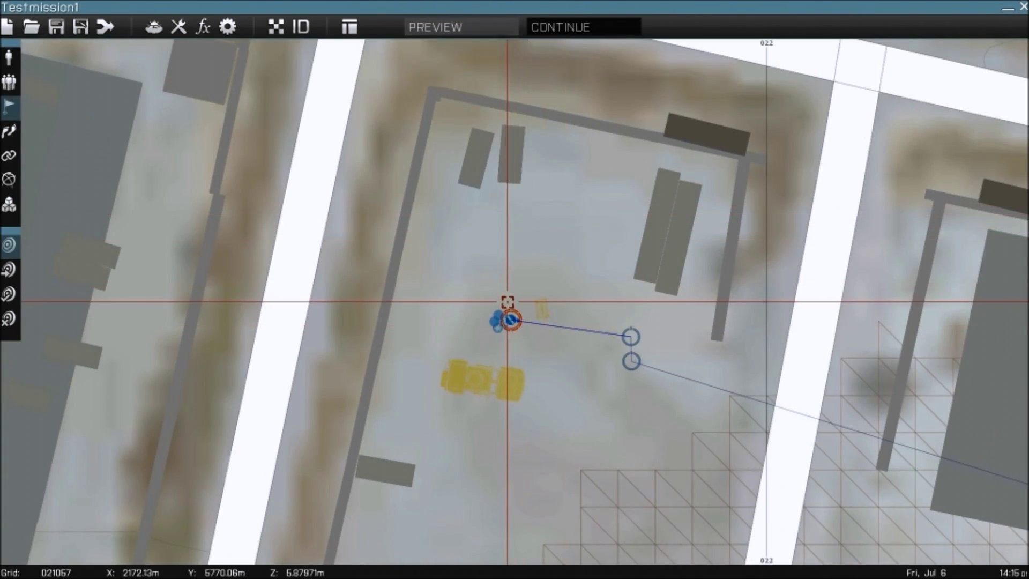
scroll(508, 302, down, 3)
scroll(504, 311, up, 8)
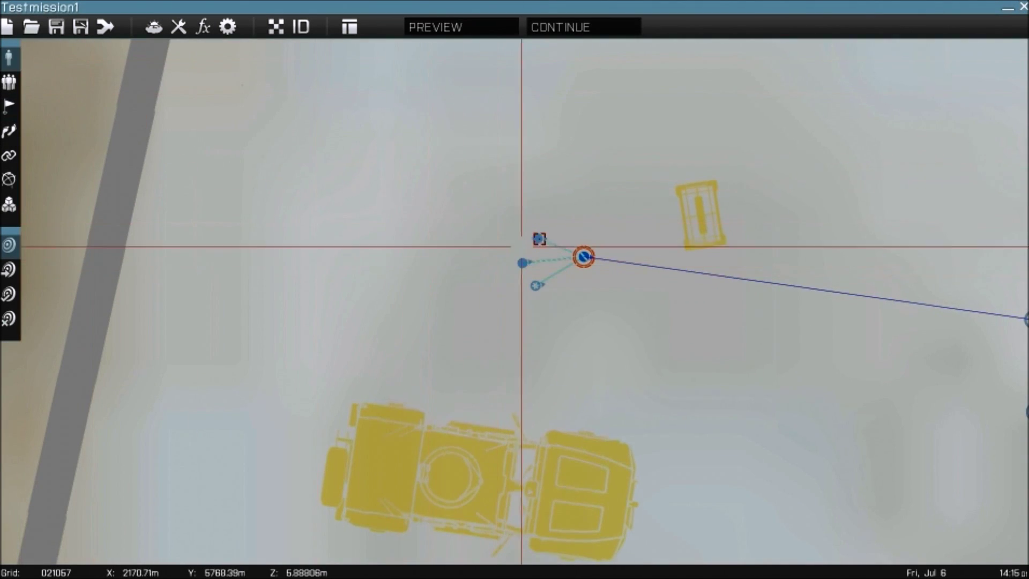
scroll(509, 252, down, 10)
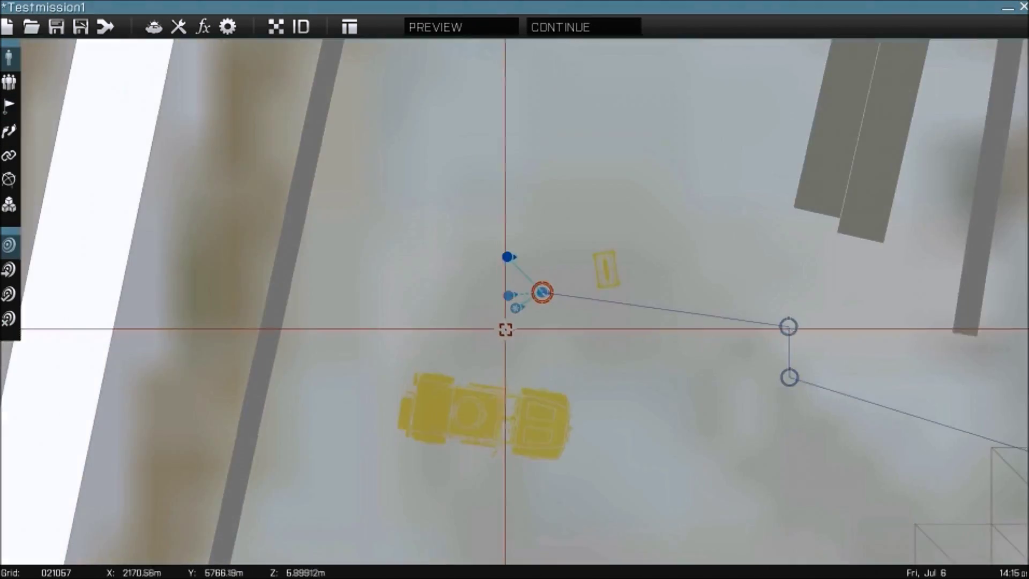
- Examine the map from the squad's start past the enemy outpost to the extraction area southeast of it
scroll(416, 306, down, 3)
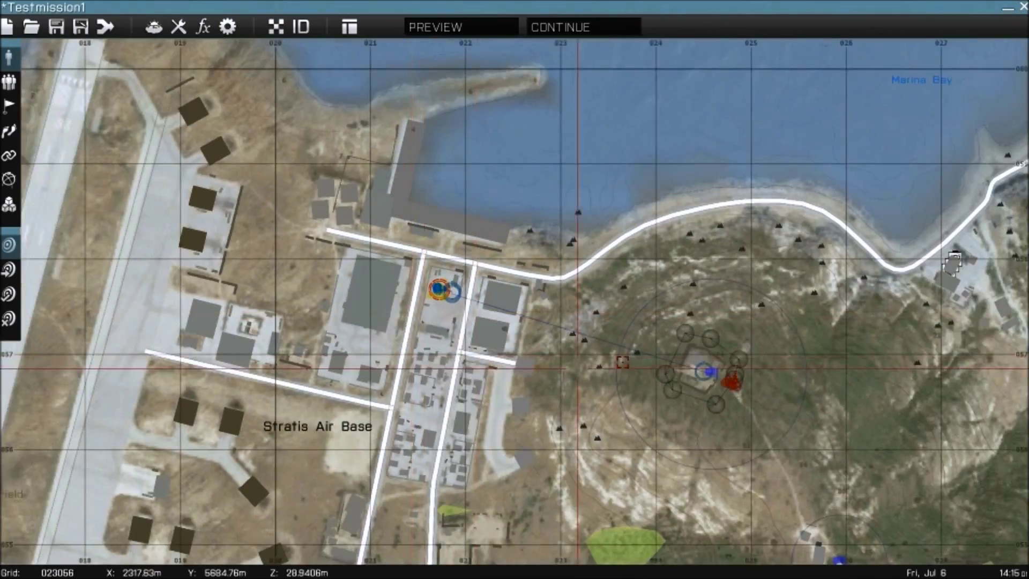
right_drag(710, 370, 622, 279)
scroll(746, 425, down, 3)
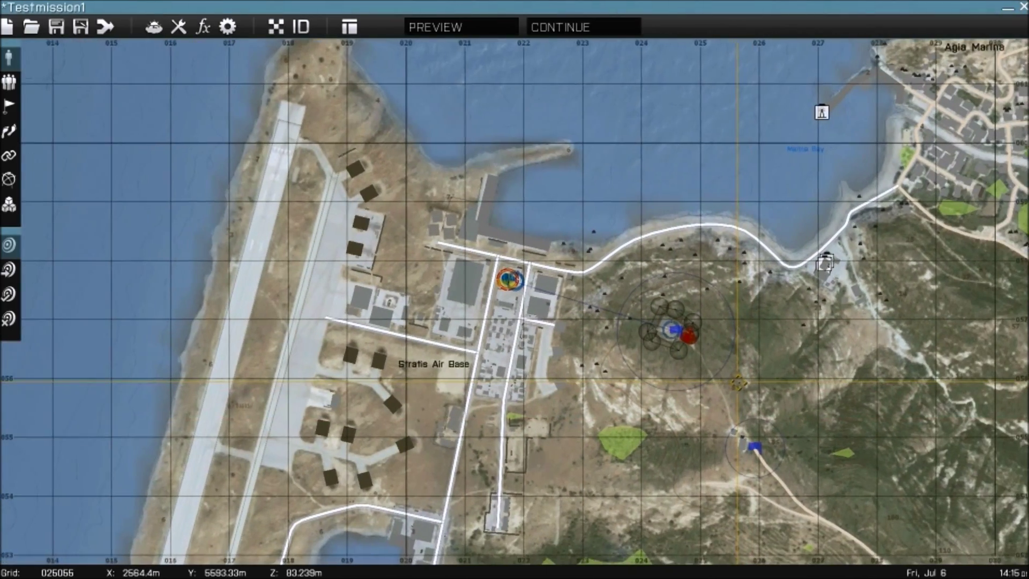
right_drag(732, 387, 590, 298)
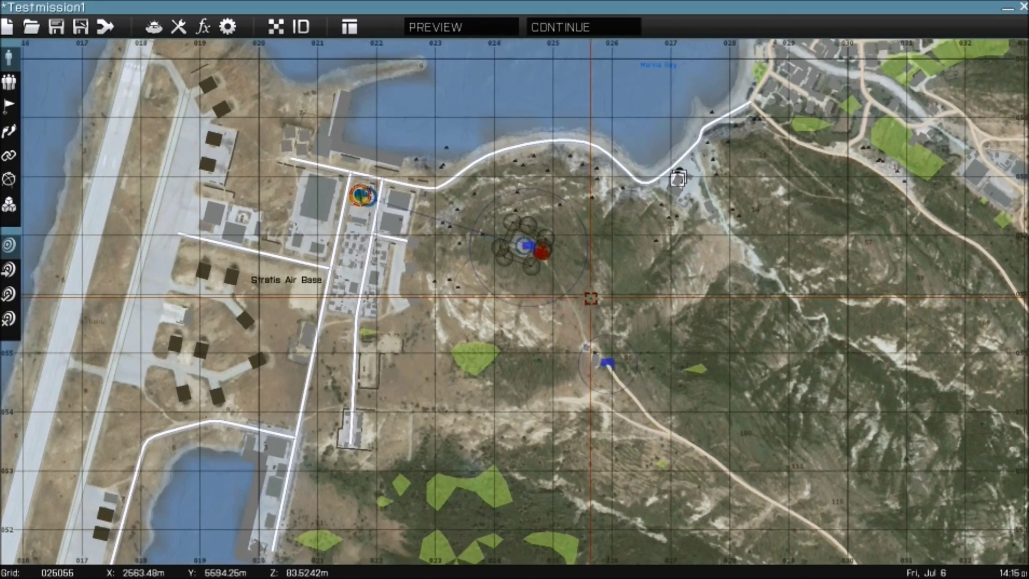
scroll(374, 223, up, 5)
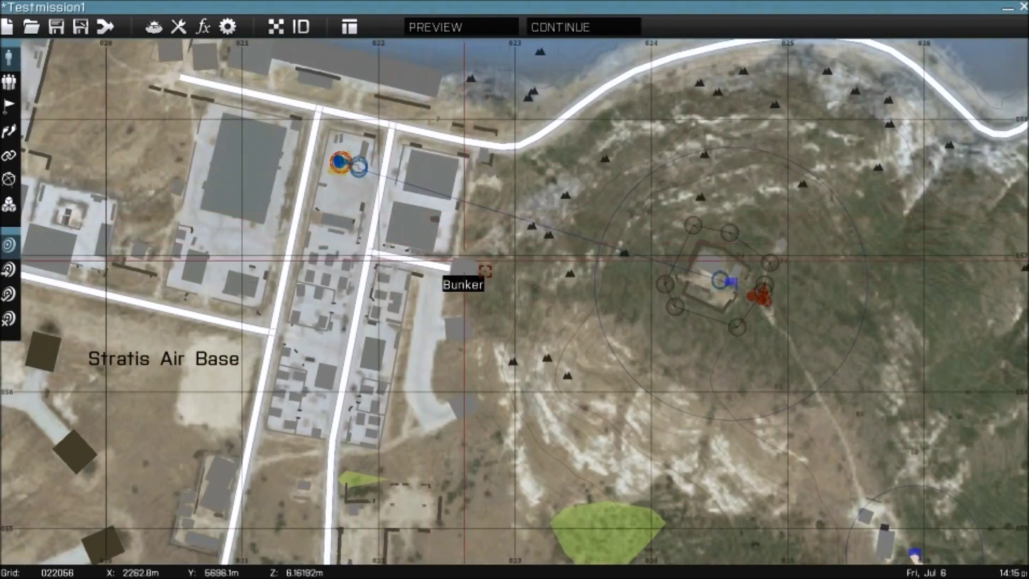